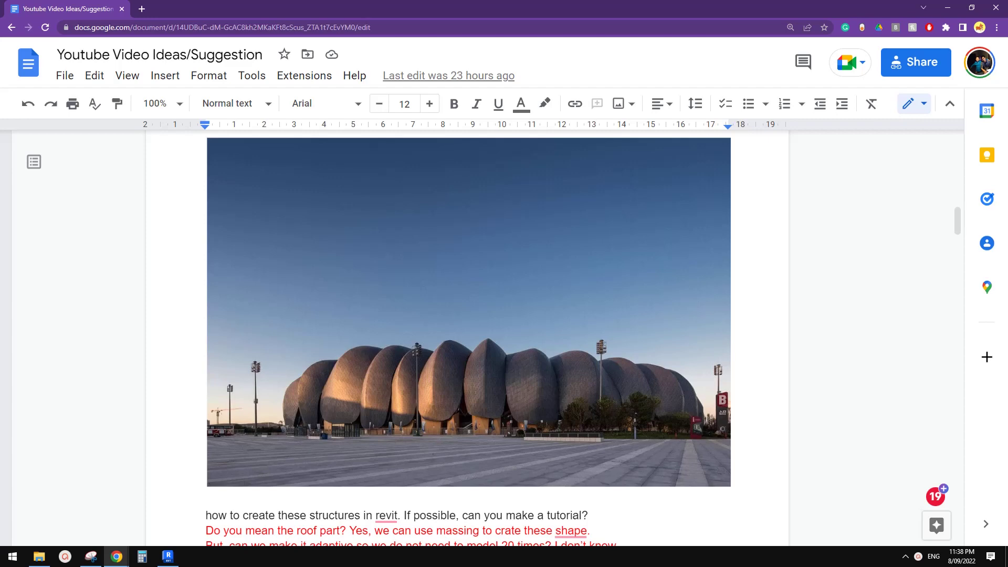
Look over the stadium reference photo and the modelling request written beneath it in the document
scroll(488, 352, up, 5)
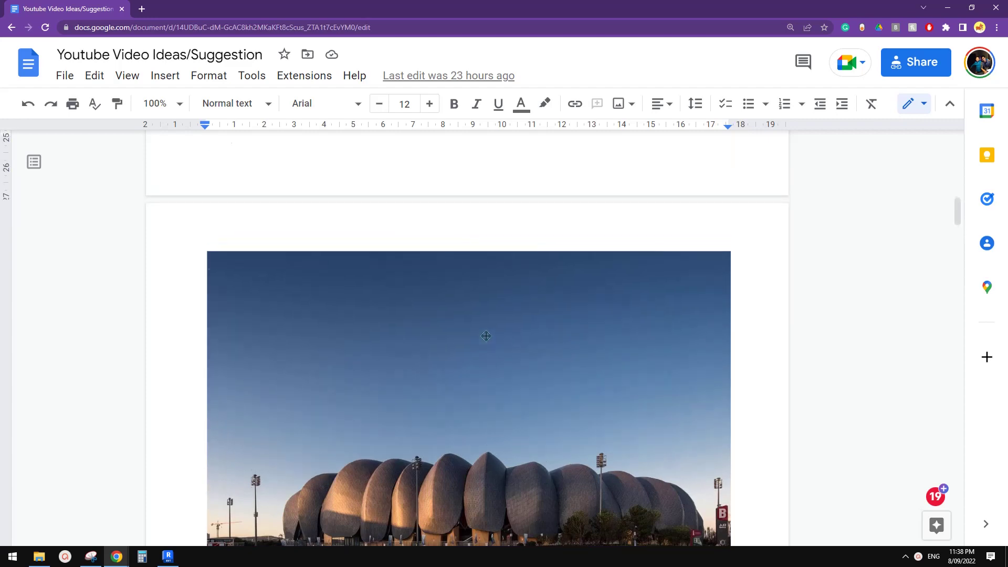
scroll(486, 337, down, 6)
scroll(486, 337, down, 2)
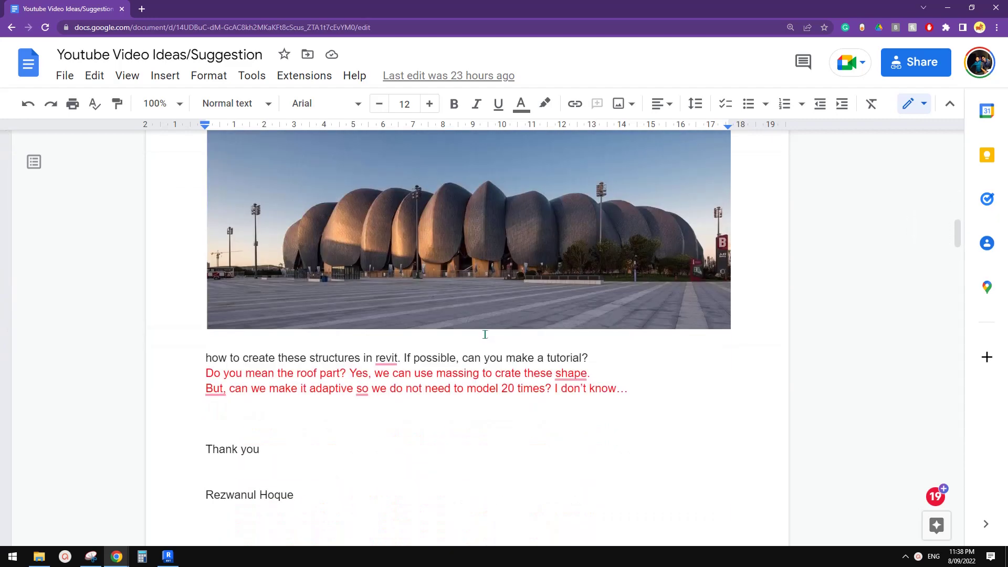
scroll(485, 334, up, 2)
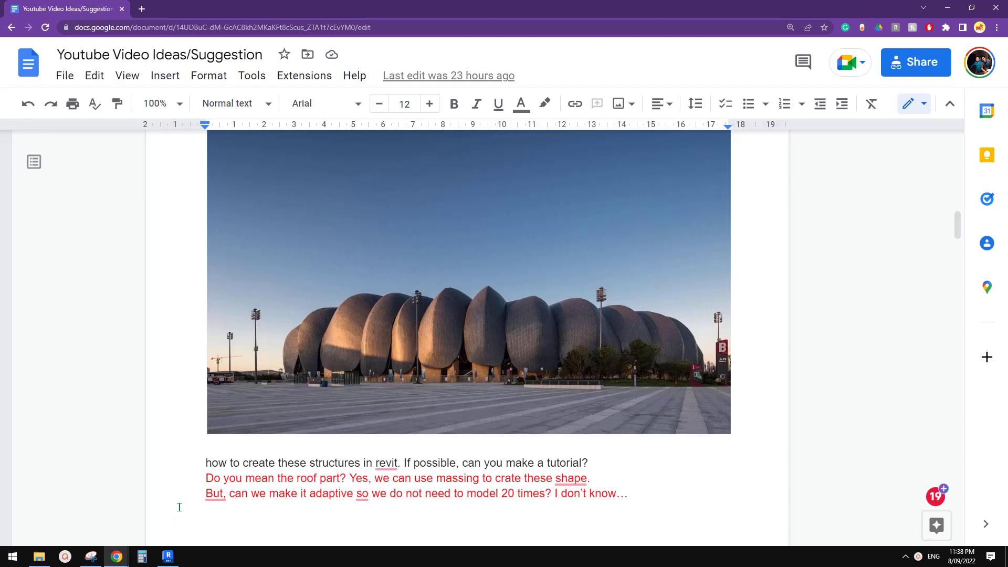
Switch to Revit and create a new family from the template in the Conceptual Mass folder
click(177, 556)
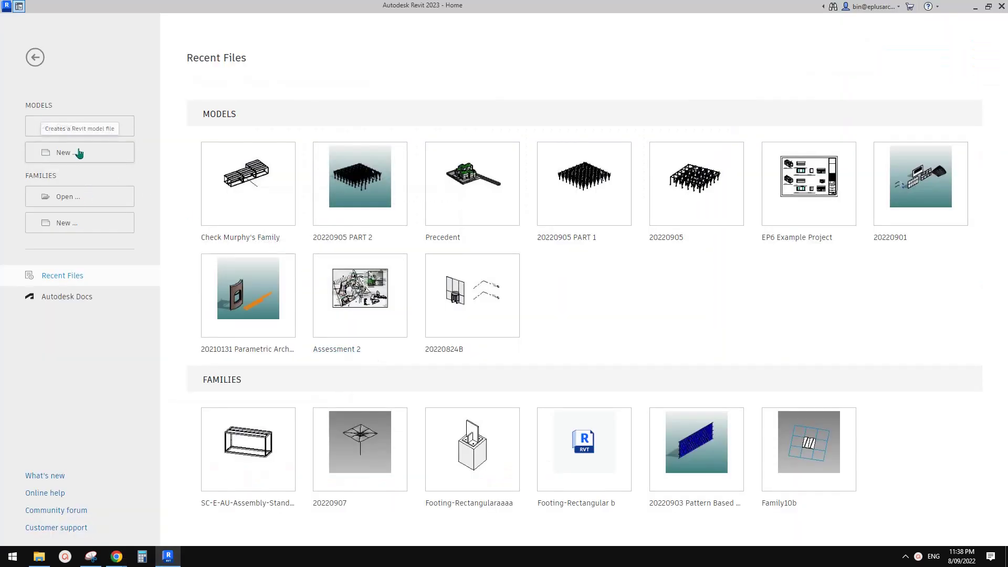
click(89, 222)
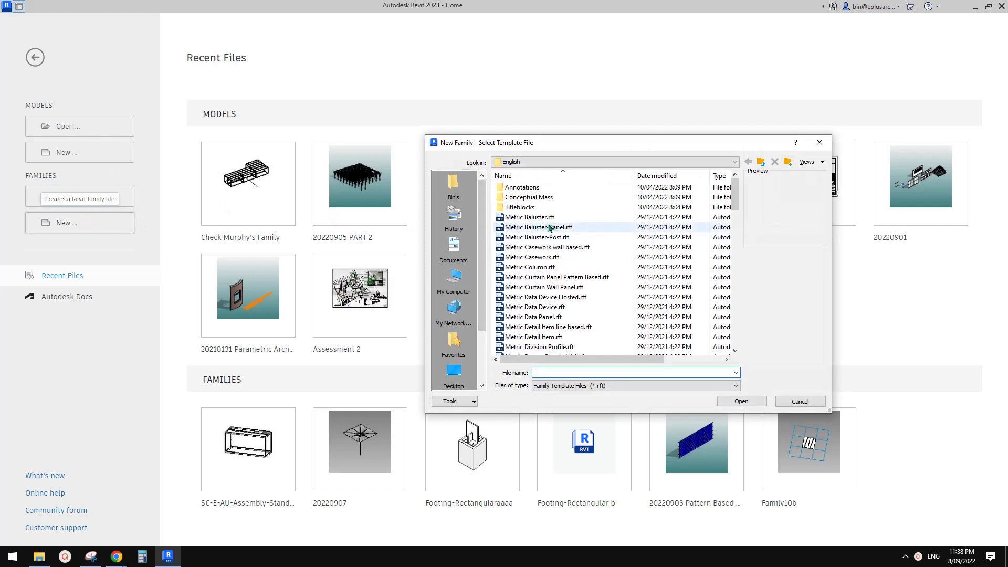
double_click(529, 197)
double_click(541, 186)
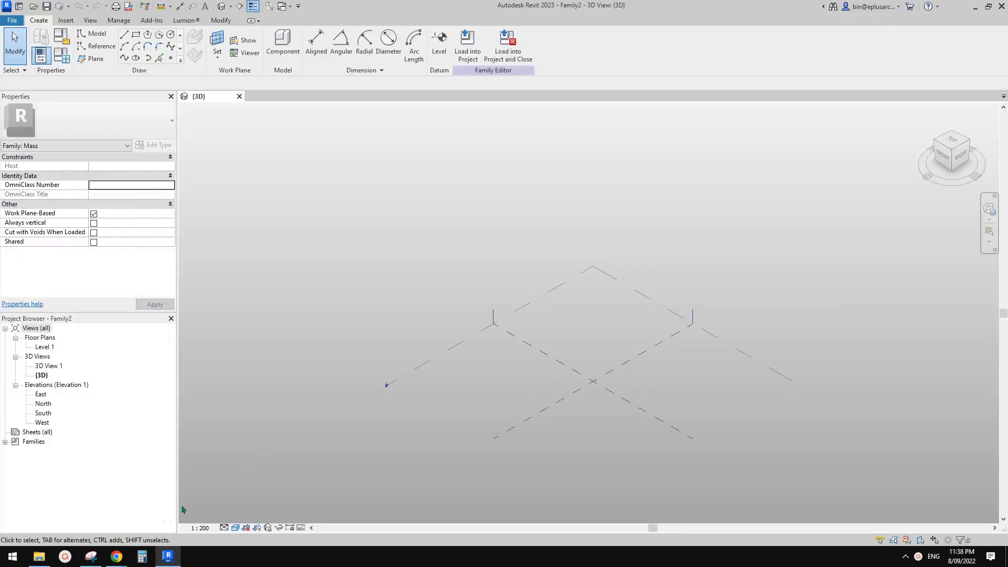
Review the stadium photo in Chrome once more to study the roof shells, and return to Revit
mouse_move(117, 559)
click(396, 512)
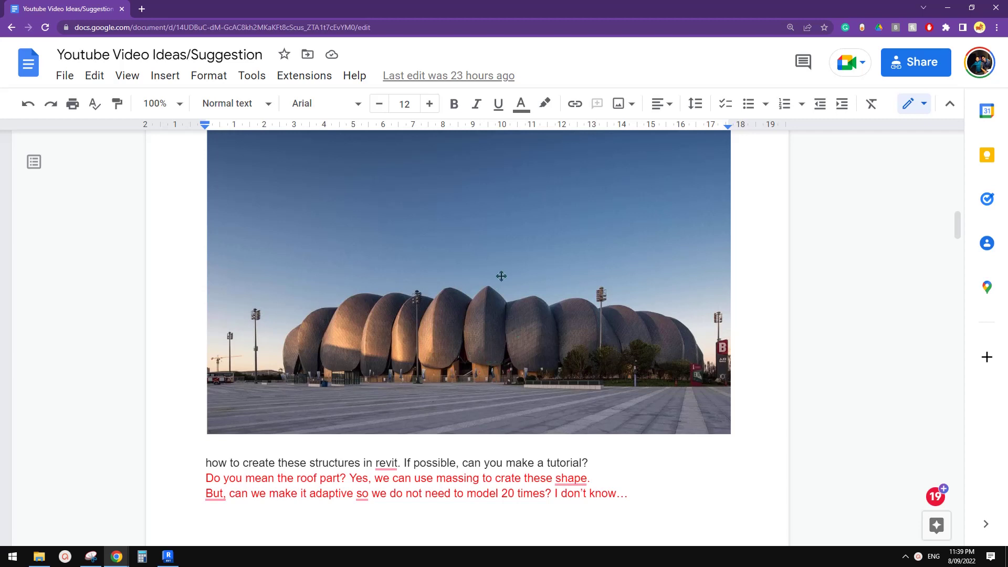
click(168, 557)
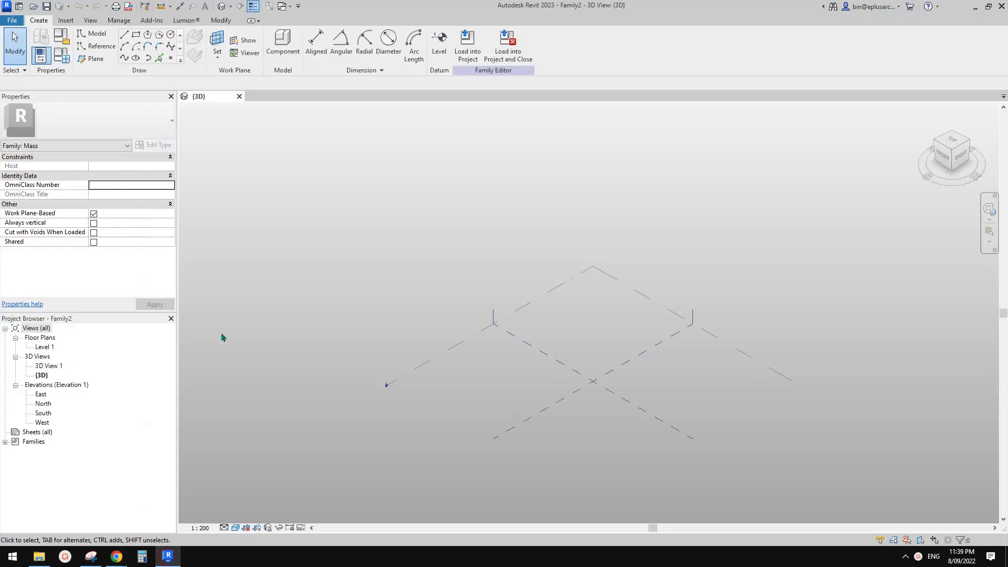
Draw a nearly straight three-point spline reference line about 45,400 mm long on Level 1, in front of the centre reference plane
shift+middle_drag(535, 370, 639, 437)
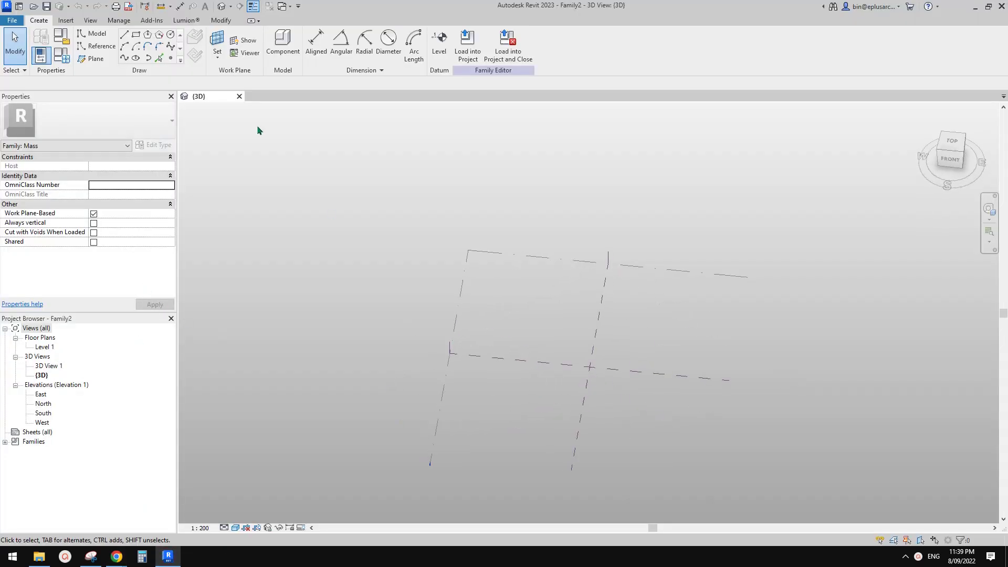
click(128, 57)
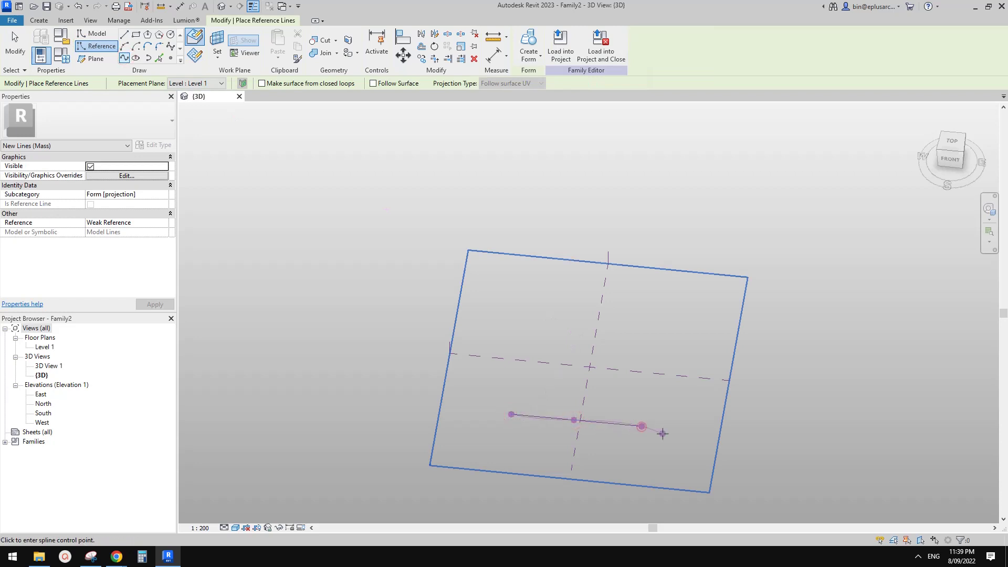
key(Escape)
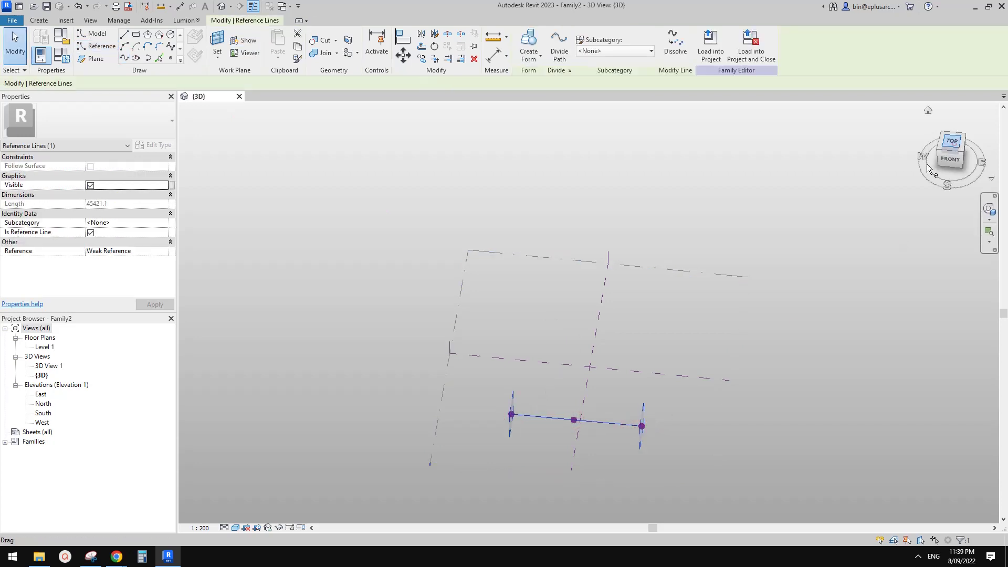
Copy the spline reference line five times toward the back in plan, using Multiple, to form a row of six parallel lines
click(951, 140)
scroll(727, 326, down, 2)
key(c)
key(o)
click(672, 316)
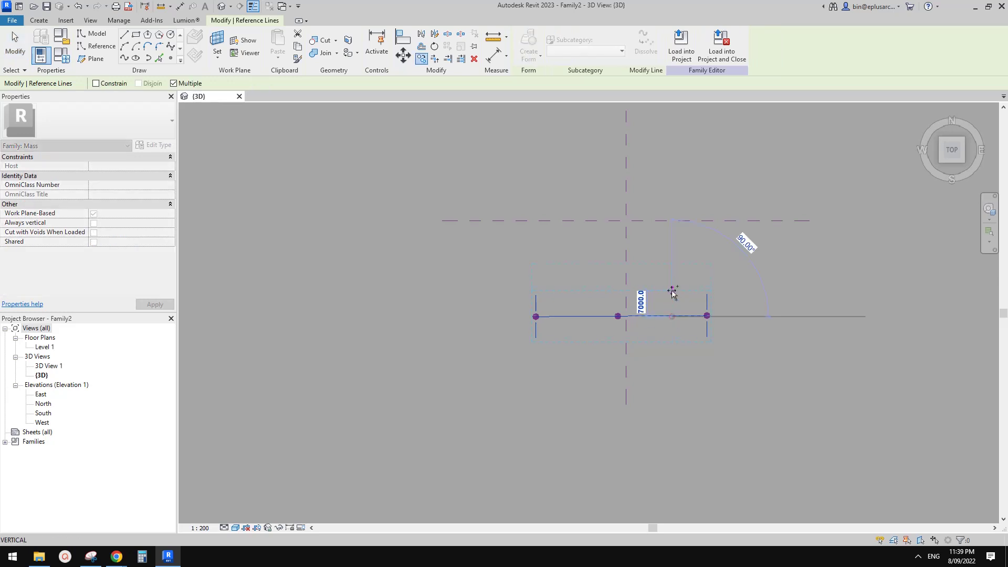
middle_drag(673, 261, 680, 326)
click(680, 326)
click(680, 266)
middle_drag(683, 246, 692, 331)
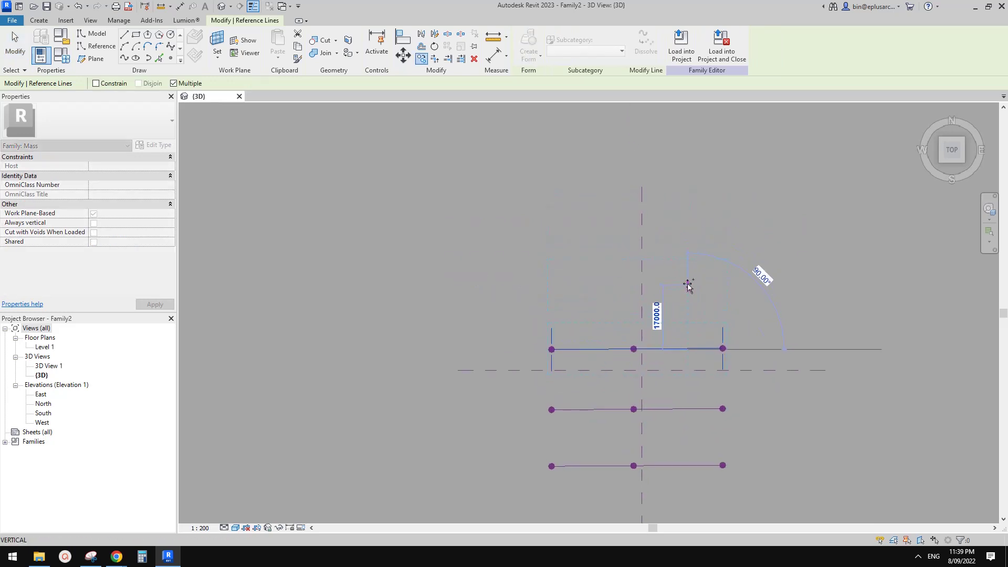
click(687, 283)
click(687, 229)
click(689, 188)
key(Escape)
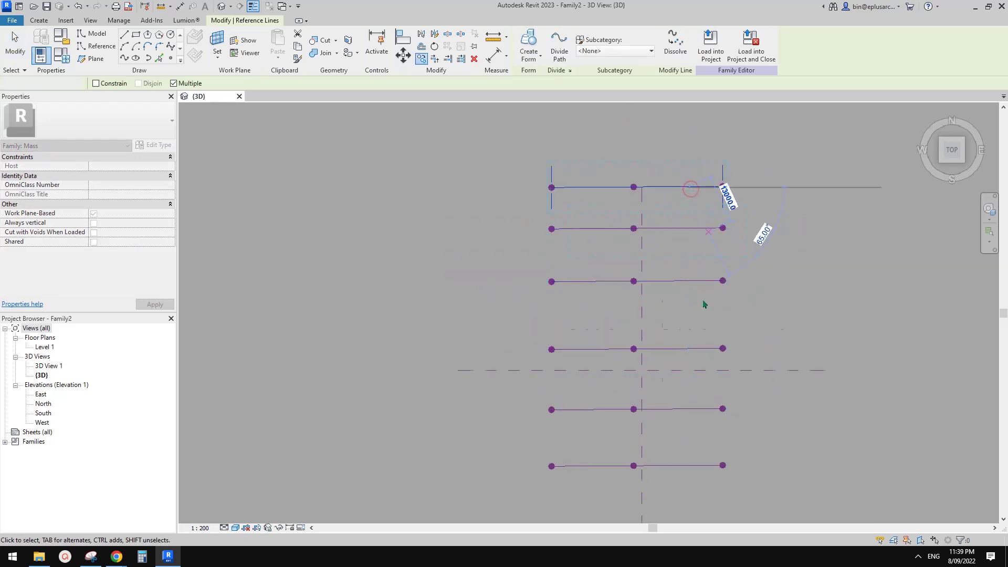
Create a surface form through all six spline reference lines
scroll(702, 221, down, 2)
drag(587, 191, 766, 422)
click(538, 45)
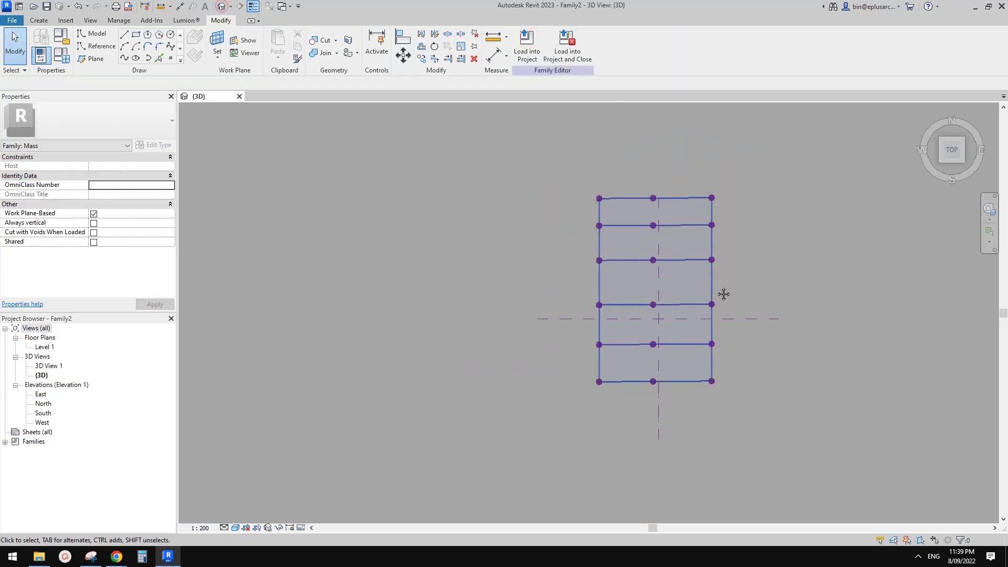
Filter the selection to only the six reference lines and move them straight up, well above Level 1
shift+middle_drag(722, 295, 795, 382)
middle_drag(795, 381, 645, 295)
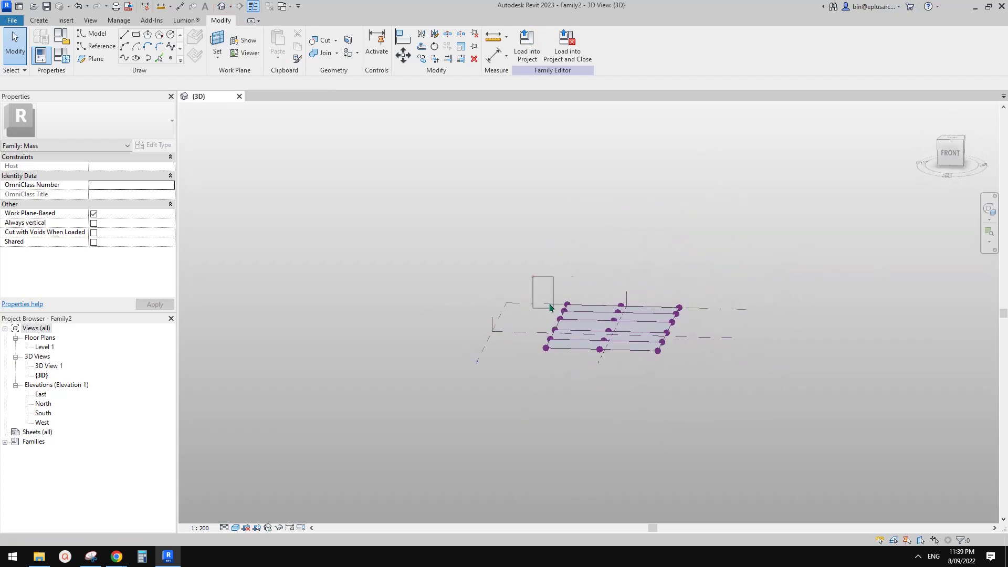
drag(549, 307, 690, 361)
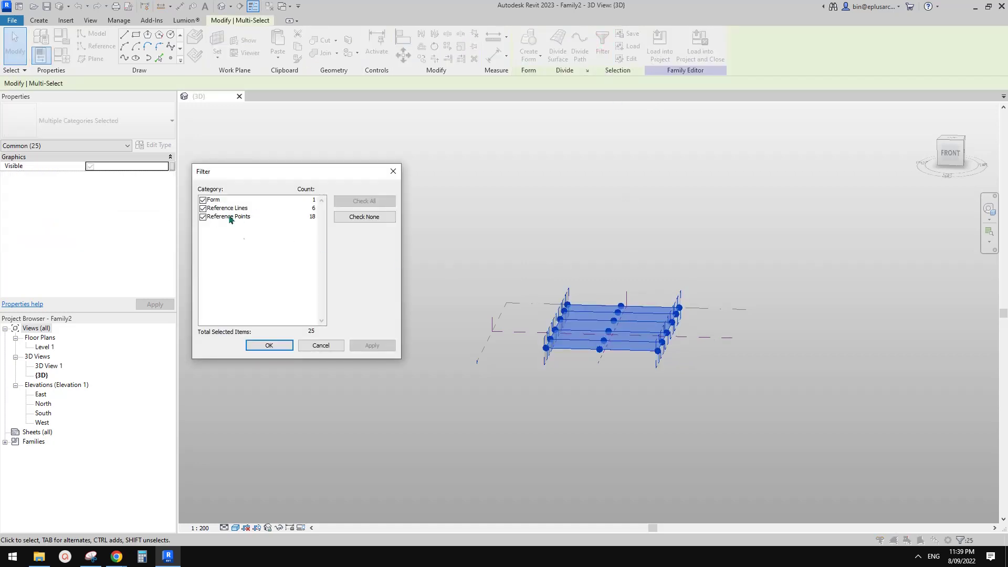
click(203, 217)
click(202, 200)
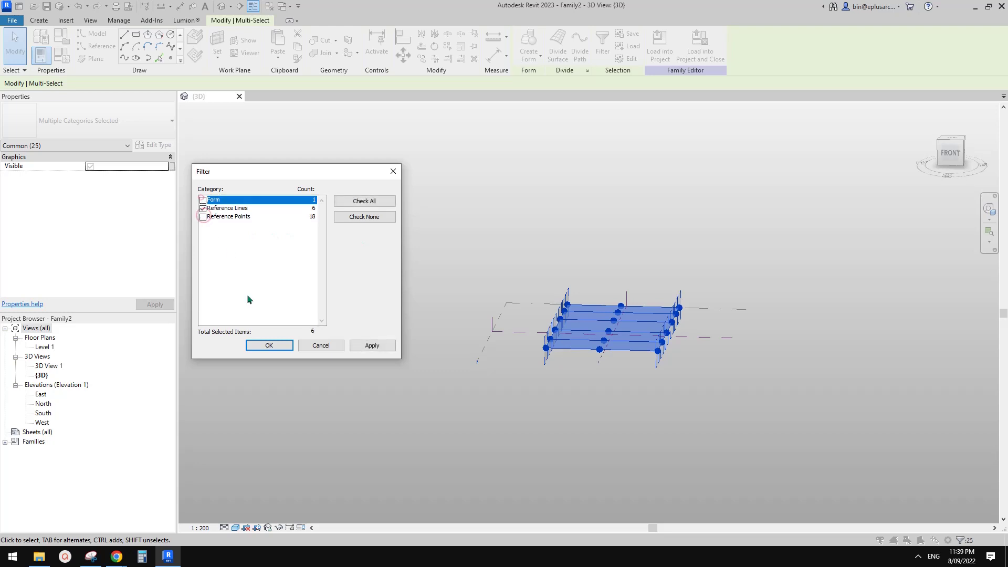
click(269, 345)
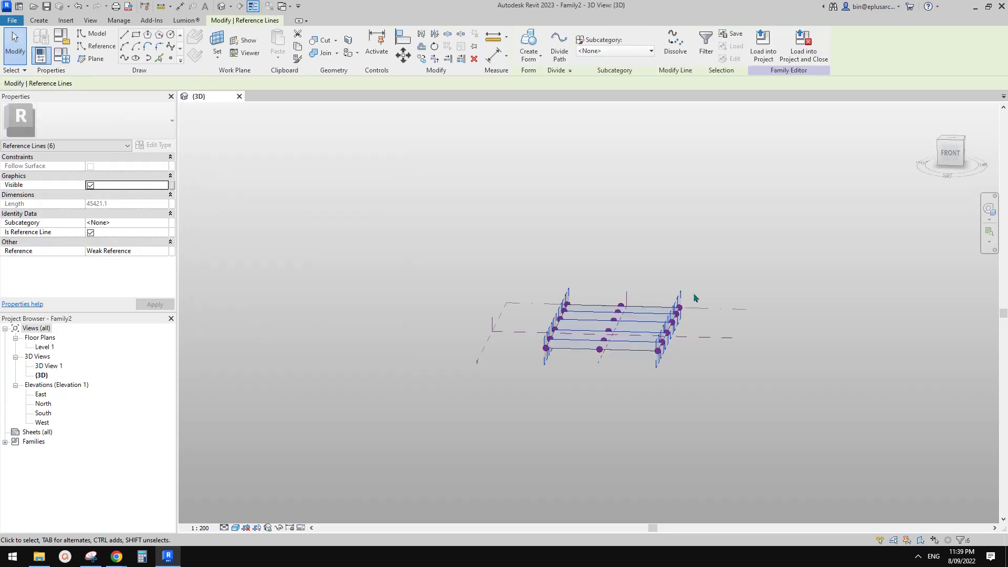
click(950, 152)
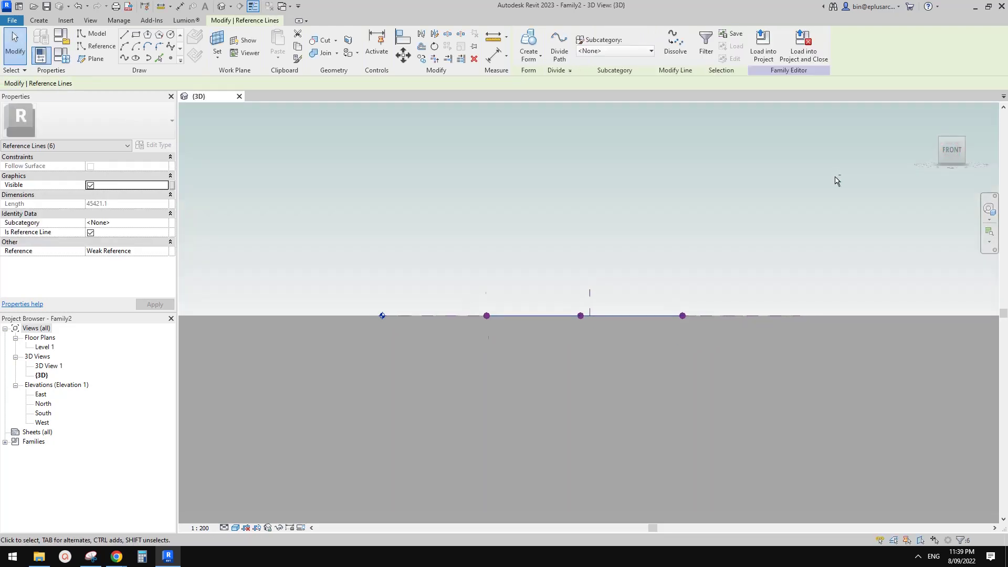
key(shift+Up)
key(shift+Up)
key(shift+Up)
scroll(762, 196, down, 1)
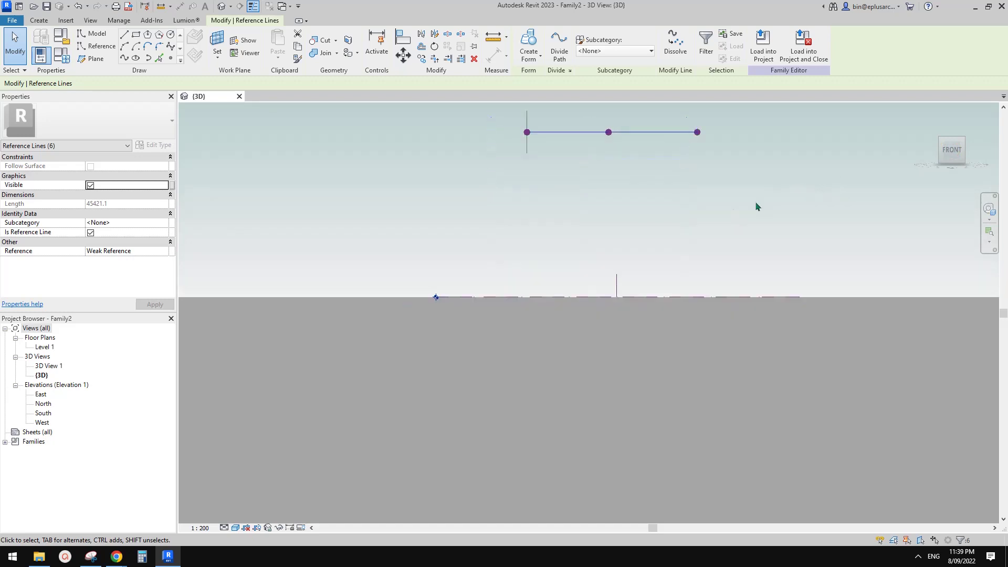
middle_drag(753, 203, 758, 272)
click(712, 267)
Temporarily hide Level 1 and the reference planes below the raised surface
scroll(669, 261, down, 3)
shift+middle_drag(665, 260, 619, 298)
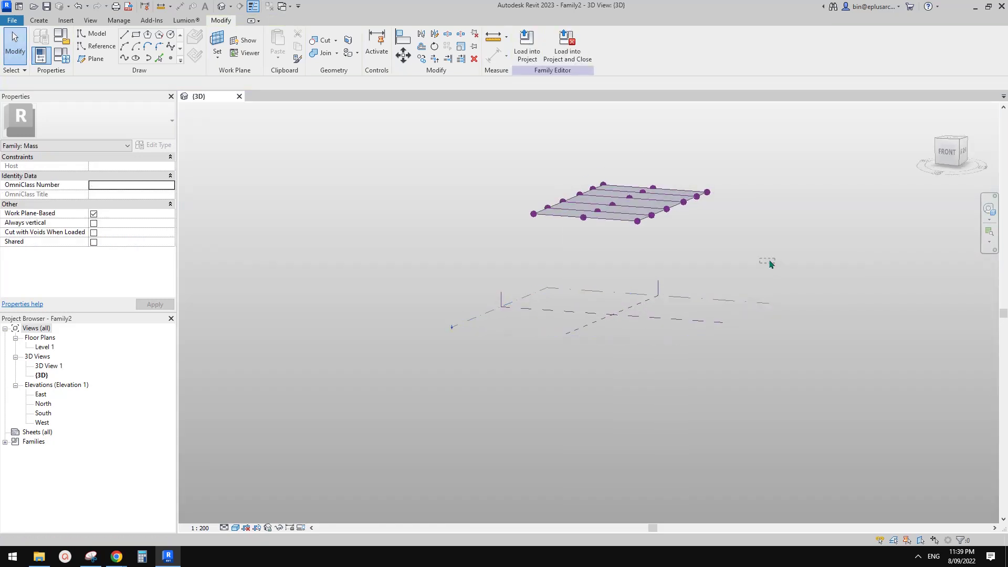
drag(770, 263, 493, 353)
key(h)
key(h)
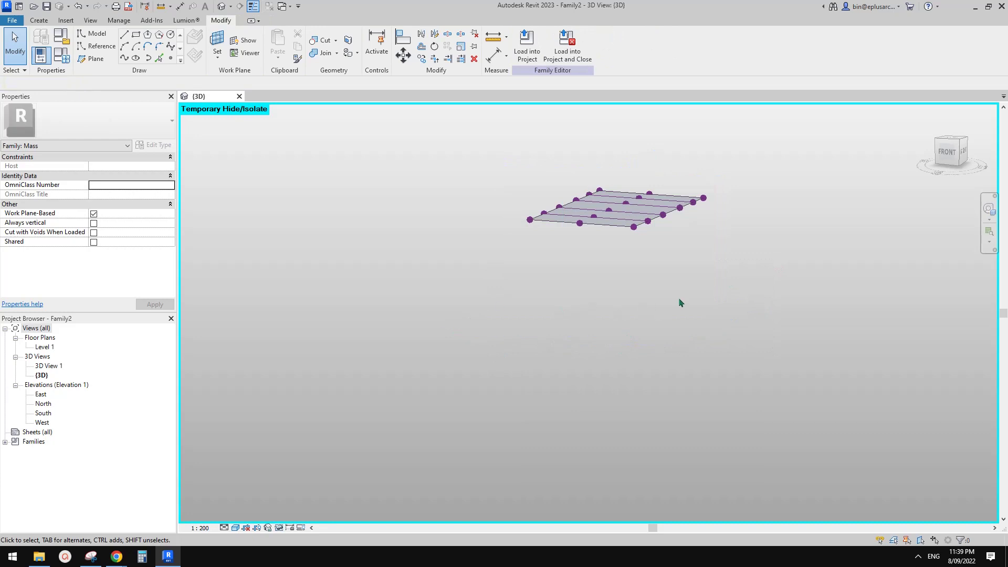
Raise the middle points of all six splines to an offset of 54000 so the surface arches
scroll(695, 288, up, 4)
middle_drag(659, 233, 660, 267)
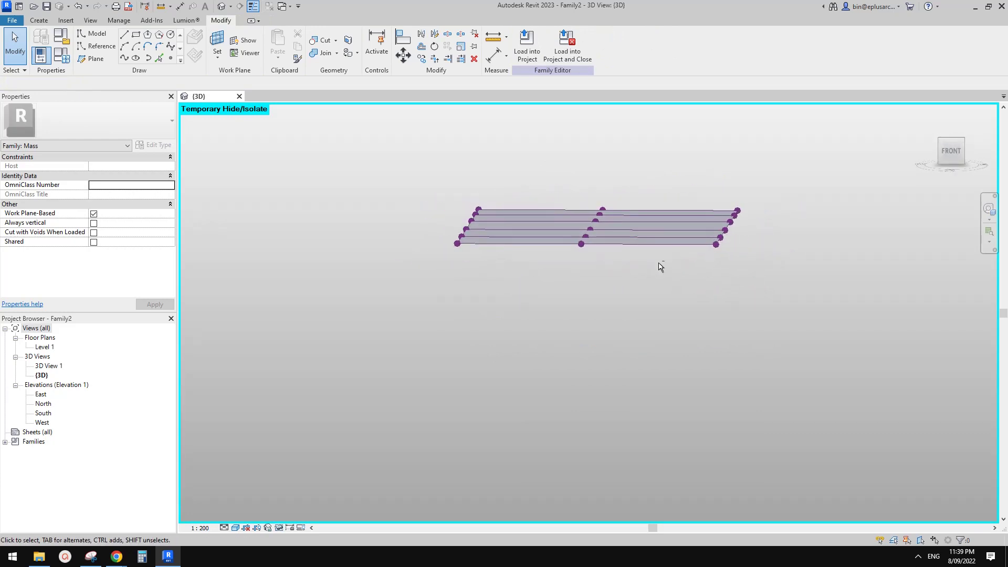
drag(547, 185, 619, 278)
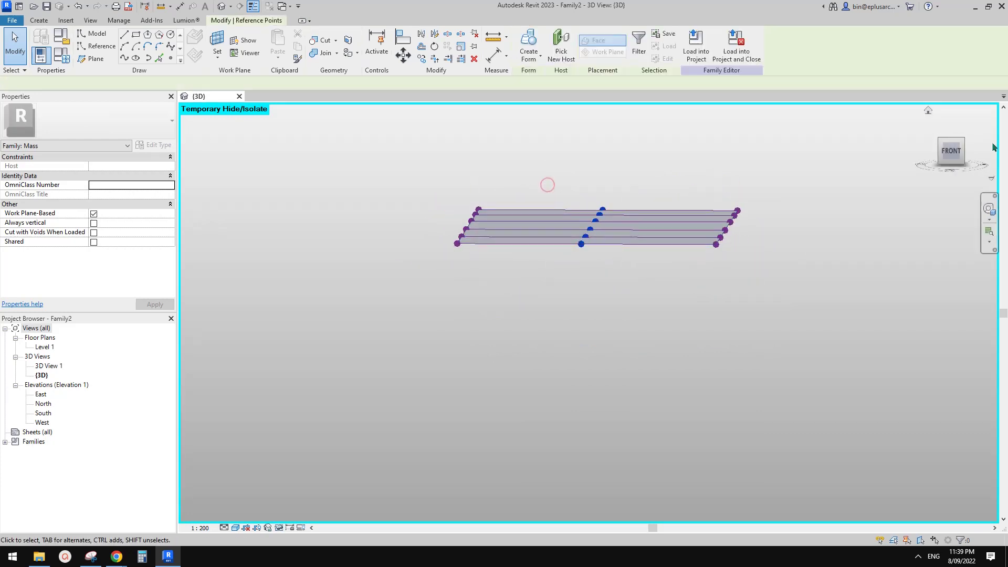
click(951, 160)
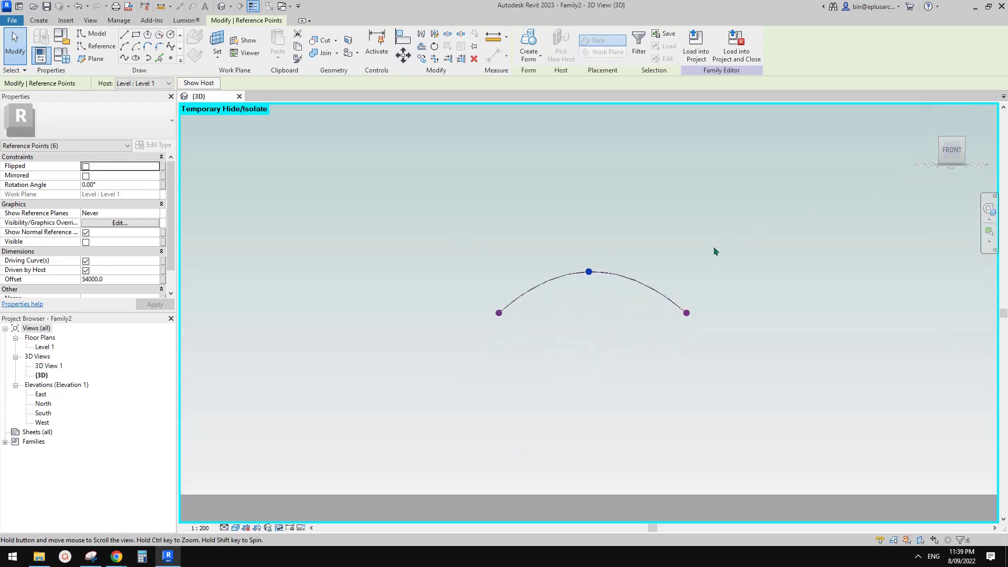
click(675, 269)
Move the middle point of the front spline outward beyond the surface's front edge
shift+middle_drag(683, 281, 478, 255)
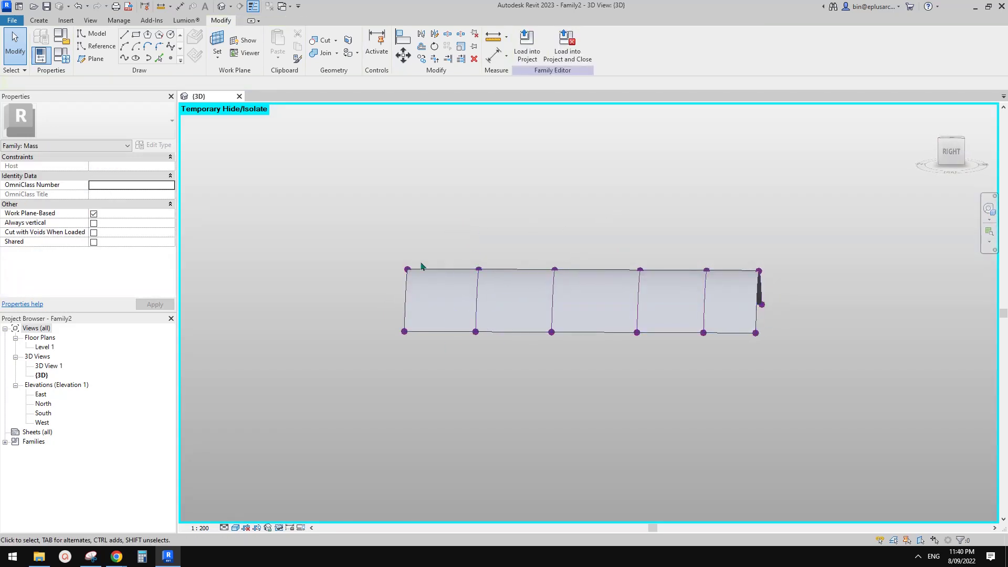
drag(436, 288, 439, 290)
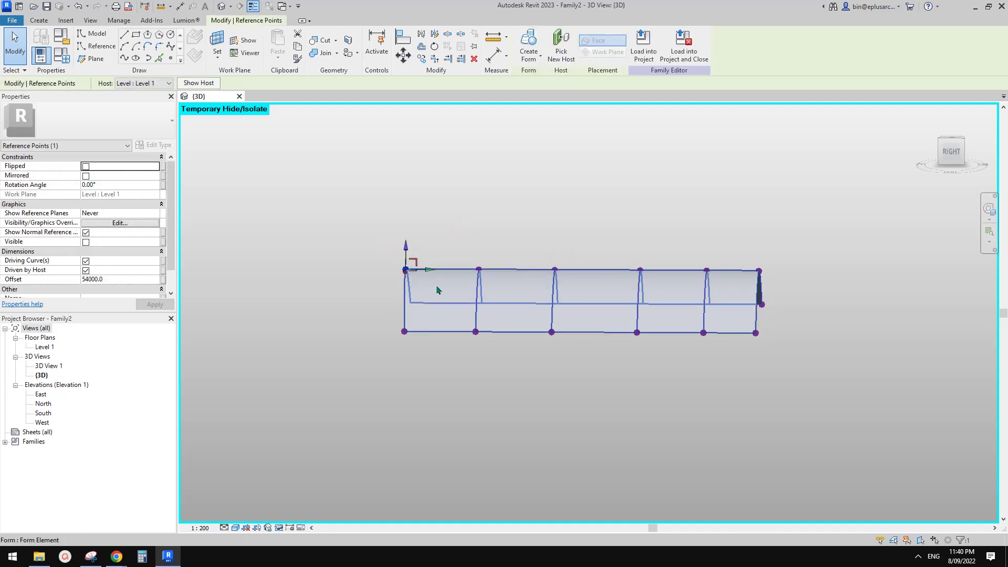
key(Down)
key(Down)
key(Down)
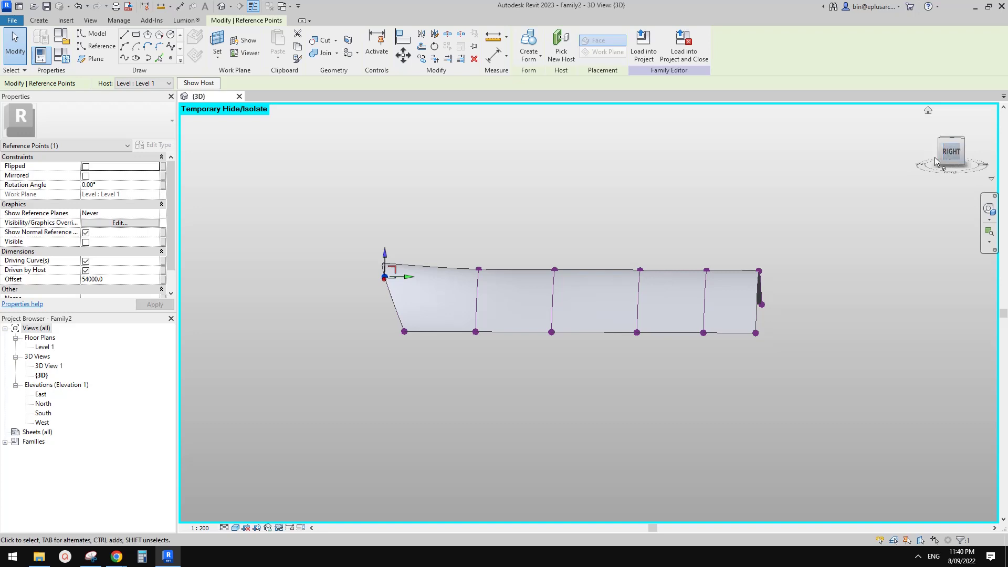
click(951, 157)
click(591, 243)
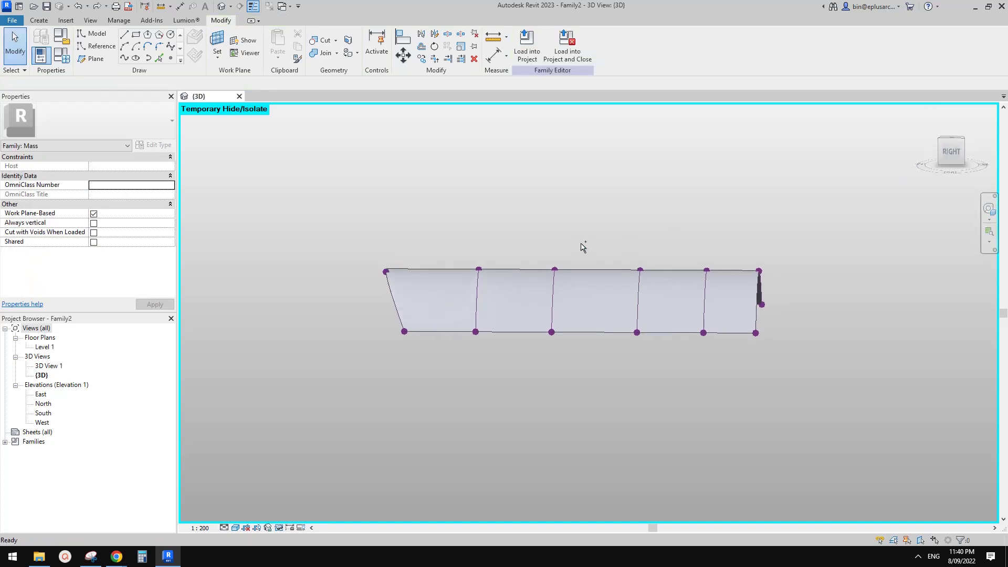
Lower the front spline's middle point to an offset of 45600 so the shell's front end curves down
middle_drag(581, 246, 622, 263)
click(952, 154)
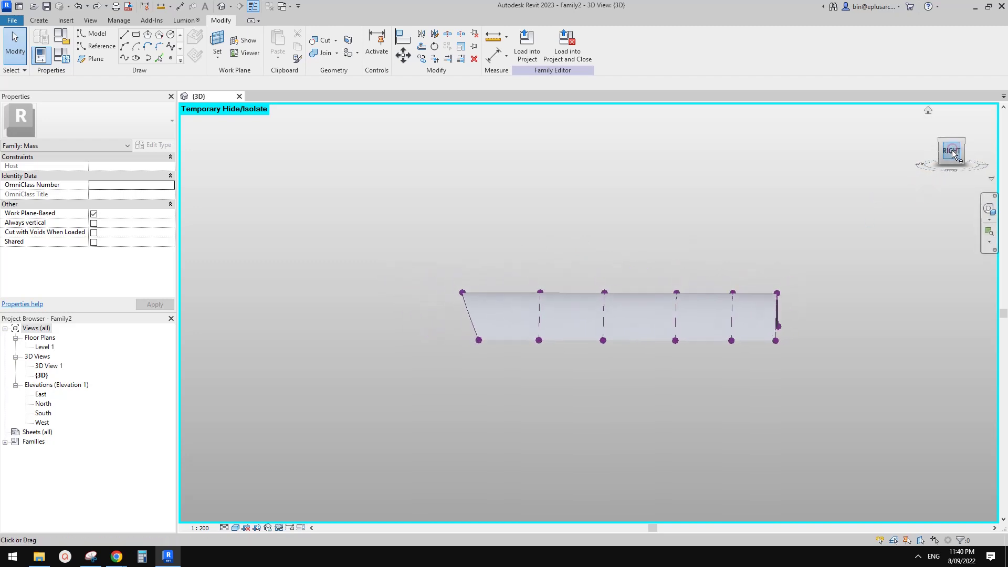
scroll(472, 317, up, 5)
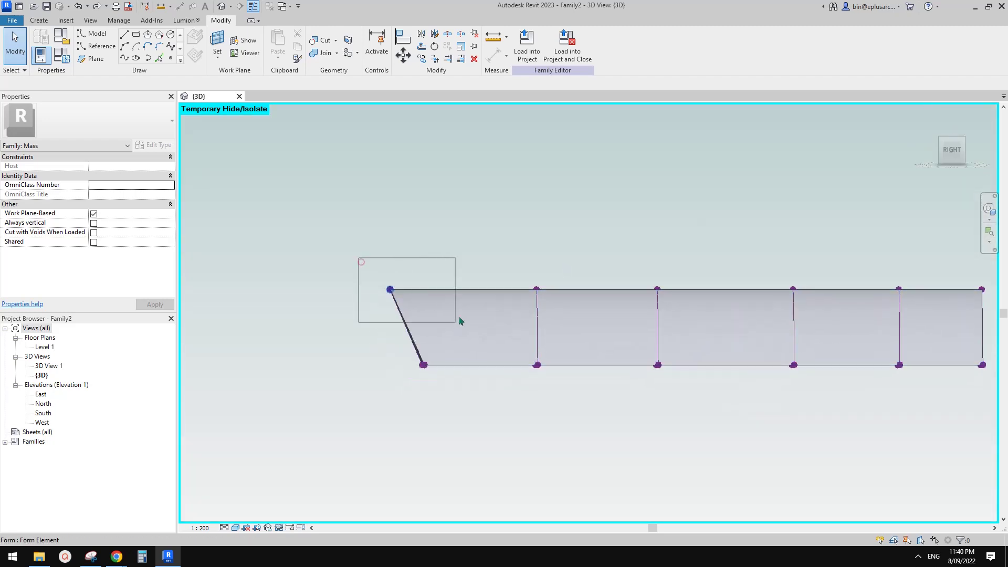
drag(459, 318, 459, 318)
key(Down)
key(Down)
key(Down)
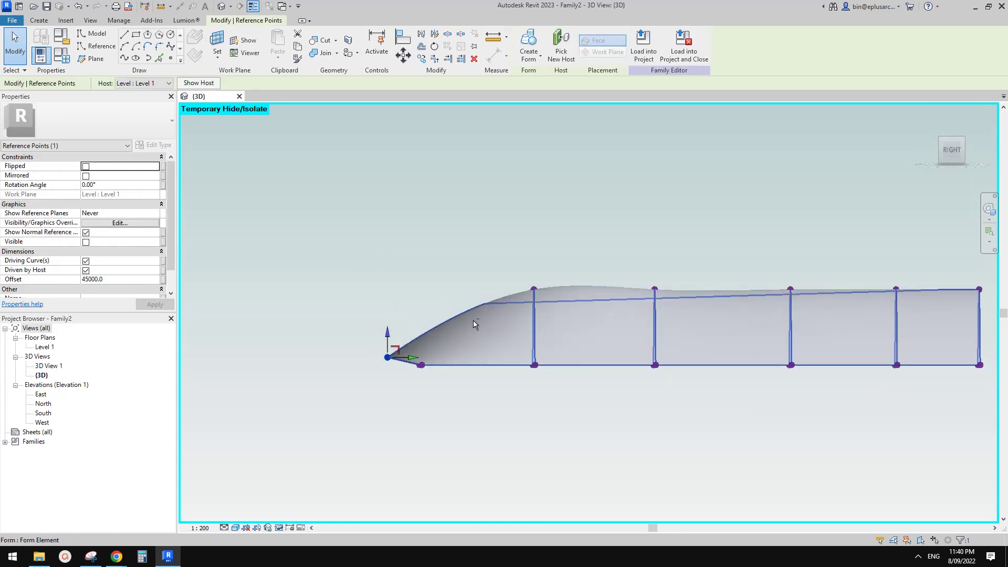
key(Down)
key(Down)
key(Down)
key(Down)
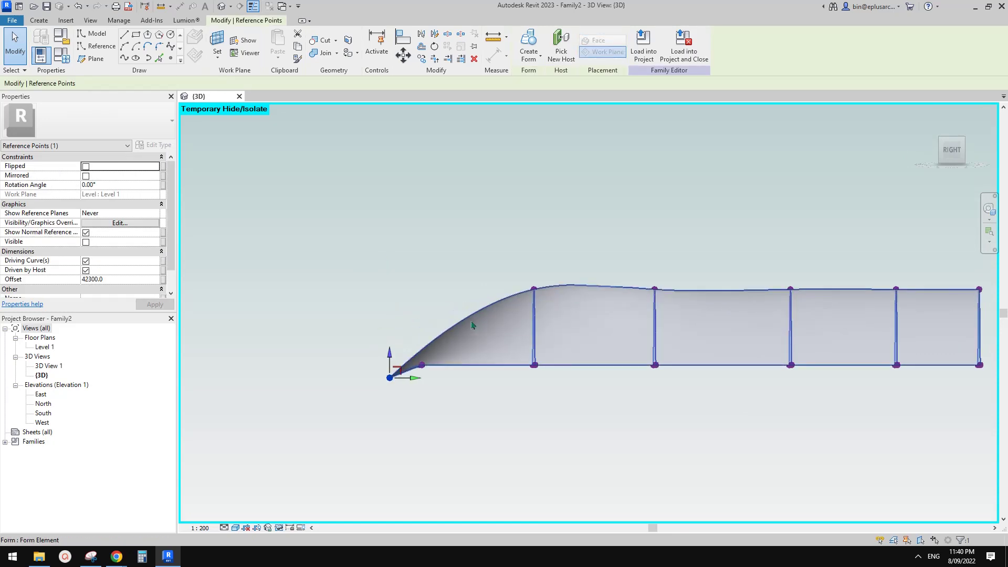
key(Up)
key(Up)
key(Up)
key(Up)
key(Up)
key(Up)
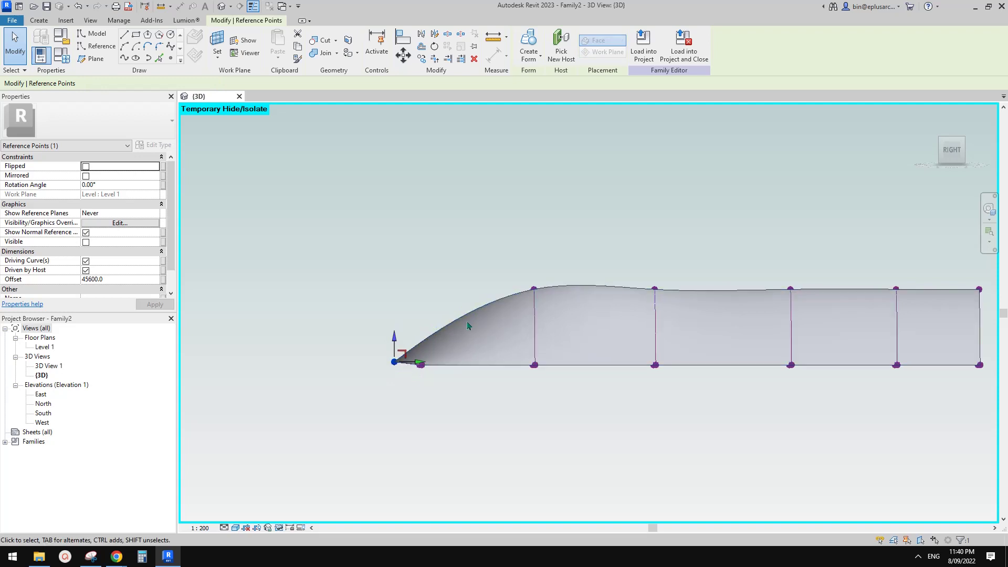
Raise the splines behind the front one in successive stages so the surface climbs toward the back
scroll(469, 330, down, 2)
drag(418, 261, 786, 380)
drag(514, 227, 844, 355)
key(Up)
key(Up)
key(Up)
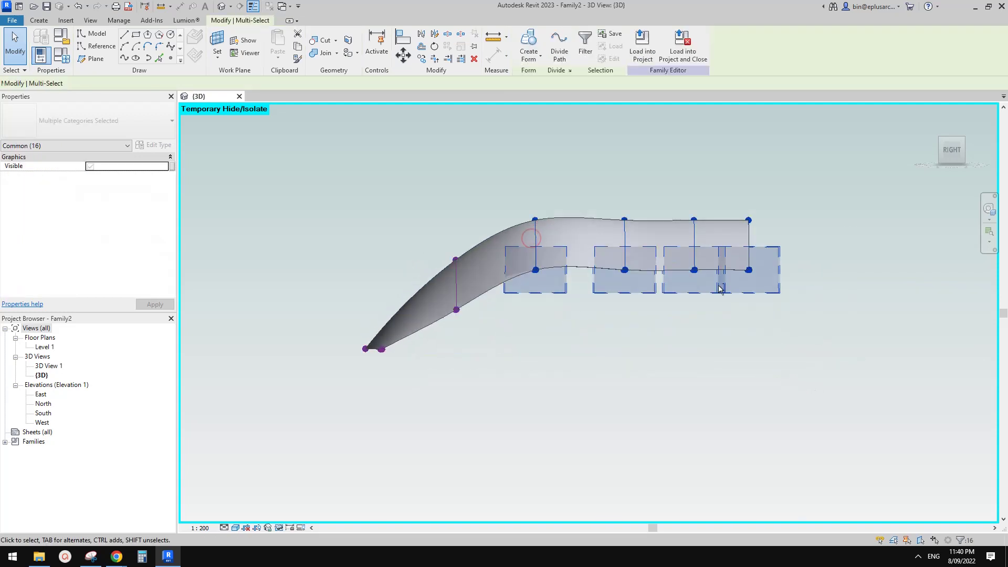
drag(589, 173, 858, 318)
key(Up)
key(Up)
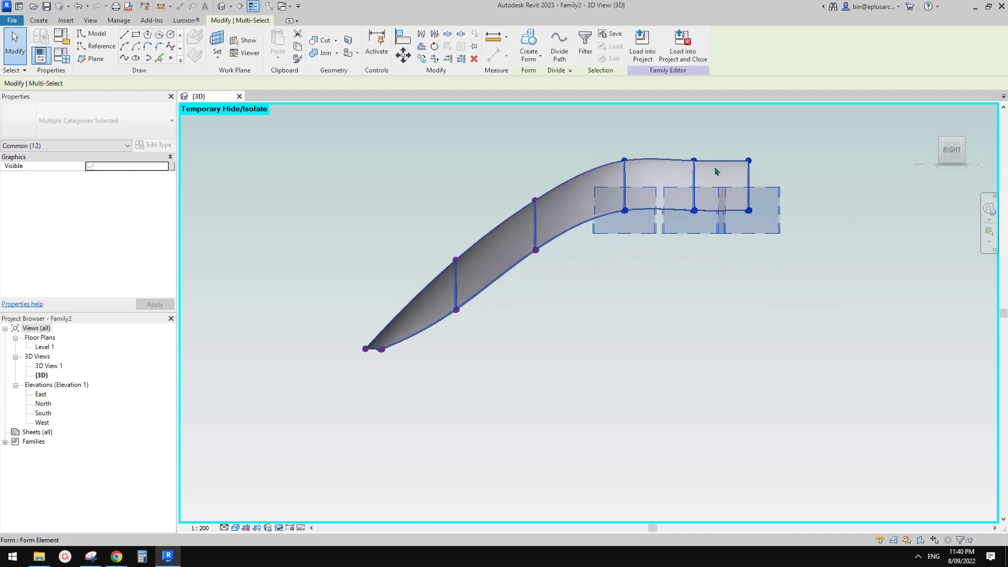
Raise the second-to-last spline slightly so the surface crests just before its back edge
drag(728, 146, 797, 231)
drag(672, 142, 727, 224)
key(Up)
key(Up)
Shift the third spline from the front forward and move its middle point further forward than its ends
drag(514, 178, 587, 270)
key(Left)
key(Left)
key(Left)
drag(470, 166, 543, 221)
key(Left)
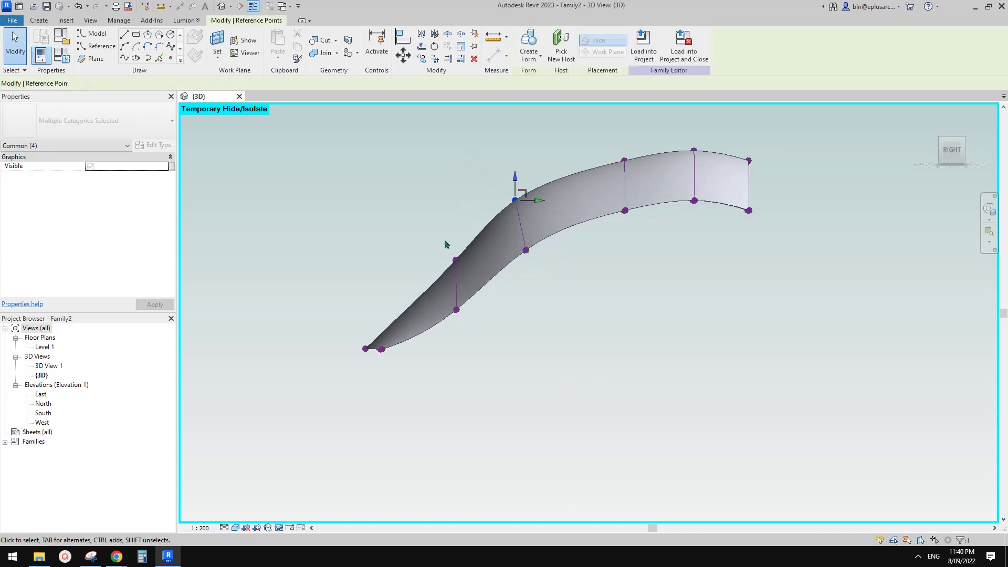
Move the middle point of the second spline from the front forward and down to an offset of 58000
drag(432, 236, 473, 268)
key(Left)
key(Left)
key(Left)
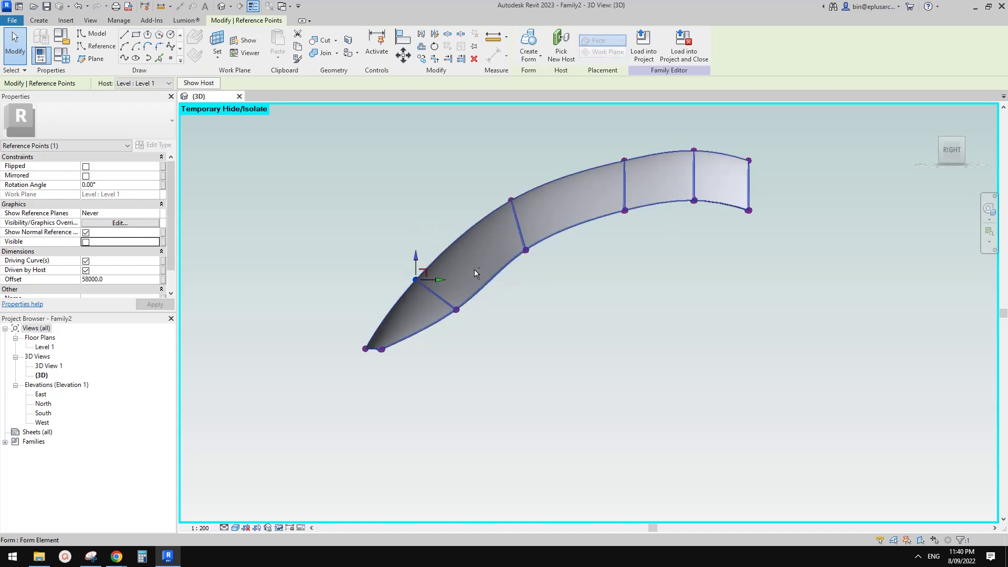
key(Left)
Move the middle points of the third and fourth splines from the front further forward to round the shell's profile
drag(469, 190, 527, 224)
key(Left)
key(Left)
drag(584, 140, 638, 177)
key(Left)
key(Left)
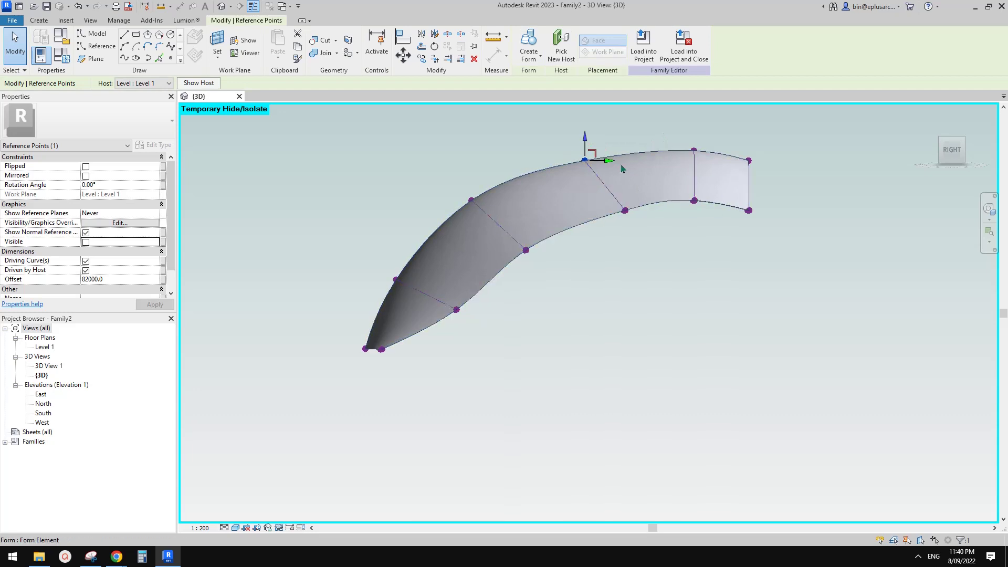
Check the stadium photo in Google Docs and, back in Revit, move the front spline's right end point inward
click(694, 218)
shift+middle_drag(693, 218, 641, 360)
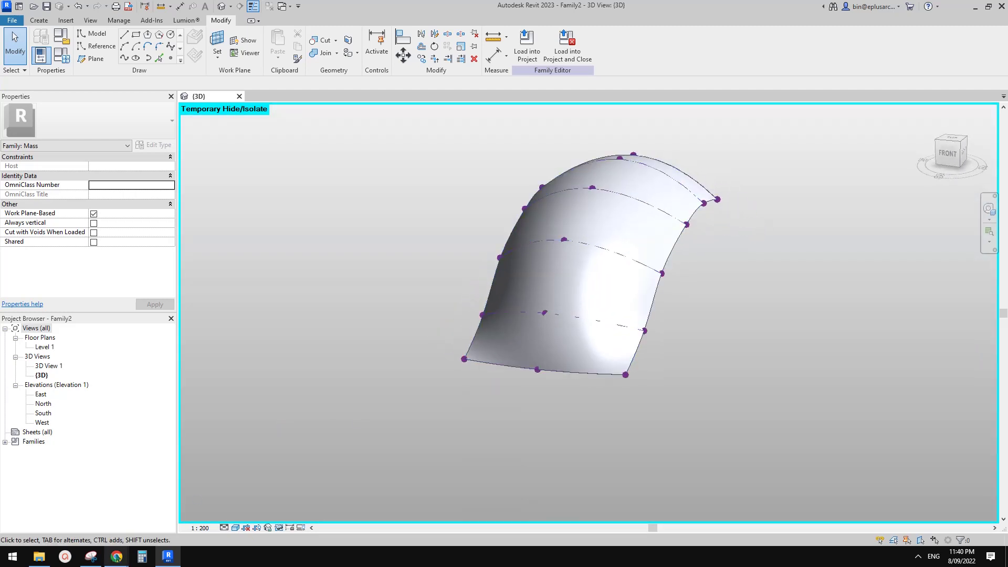
mouse_move(117, 556)
click(392, 509)
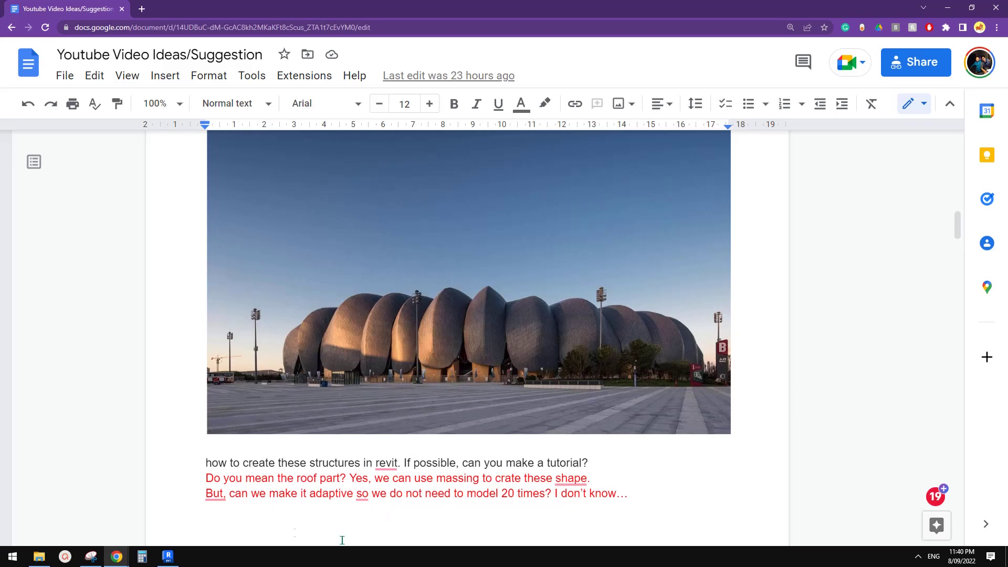
click(164, 560)
middle_drag(586, 362, 569, 366)
scroll(565, 365, up, 1)
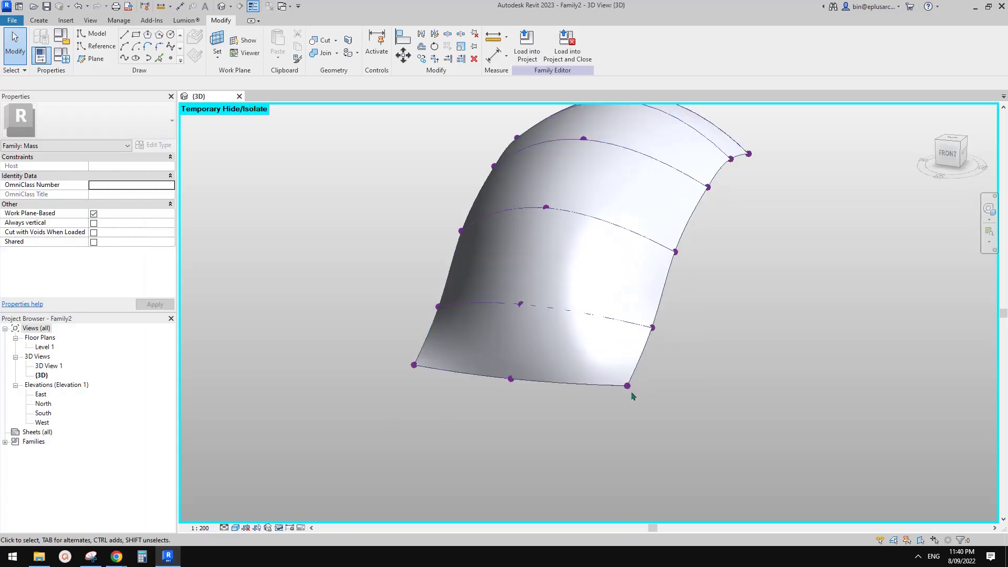
click(630, 394)
shift+middle_drag(630, 395, 736, 215)
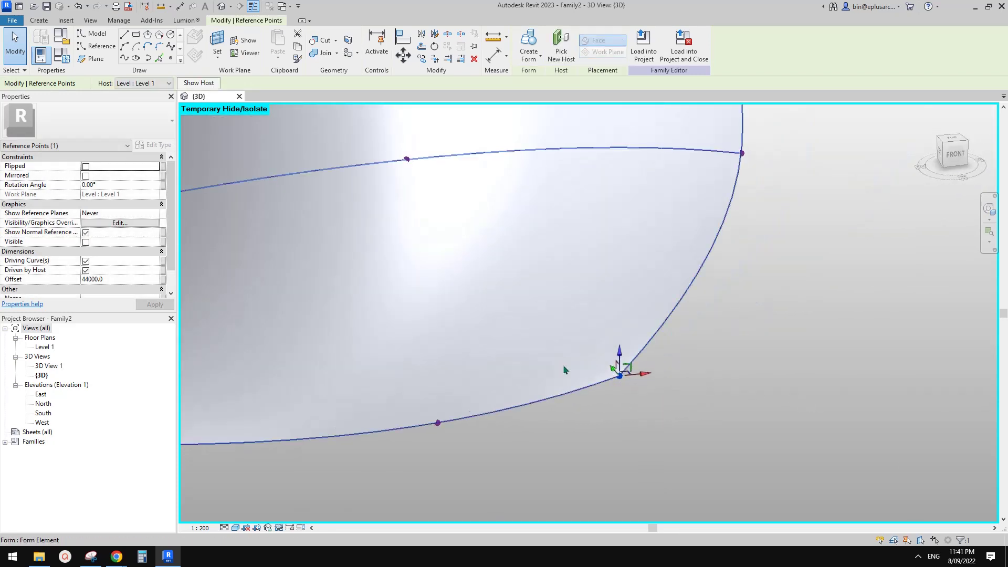
Recheck the stadium photo in Google Docs and, back in Revit, move the front spline's left end point inward
scroll(563, 370, down, 2)
mouse_move(124, 557)
click(382, 510)
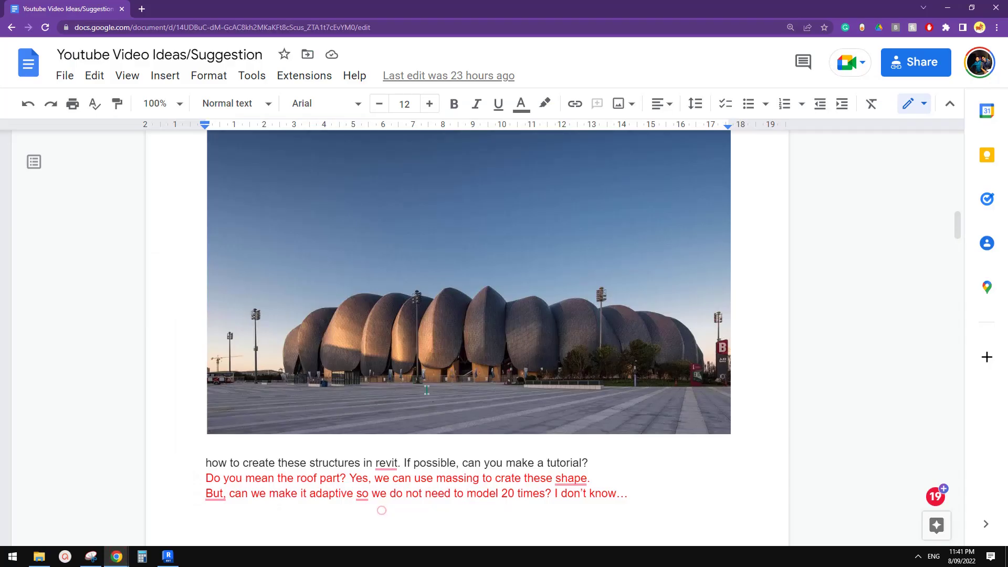
click(168, 556)
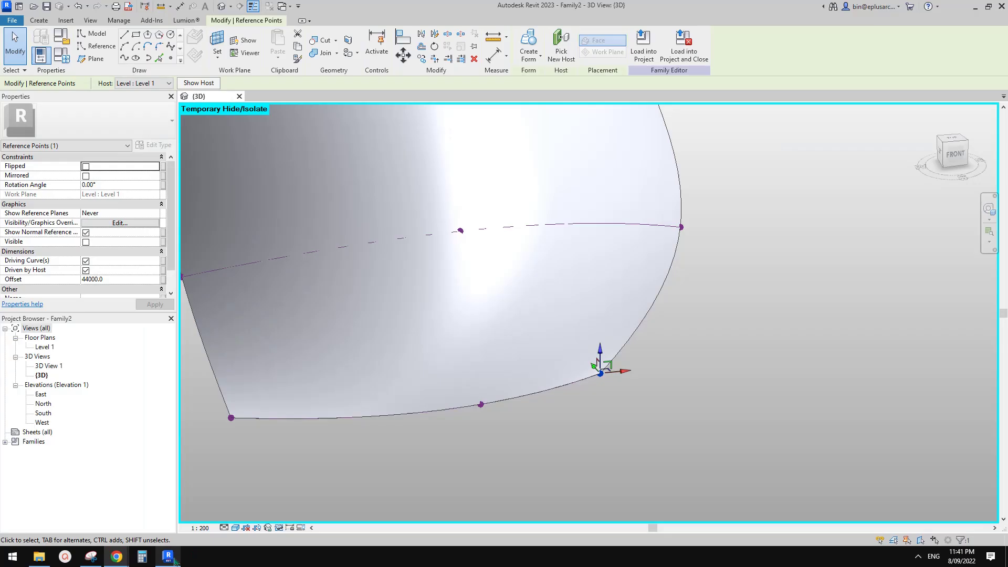
scroll(546, 391, down, 2)
middle_drag(427, 422, 452, 430)
click(336, 404)
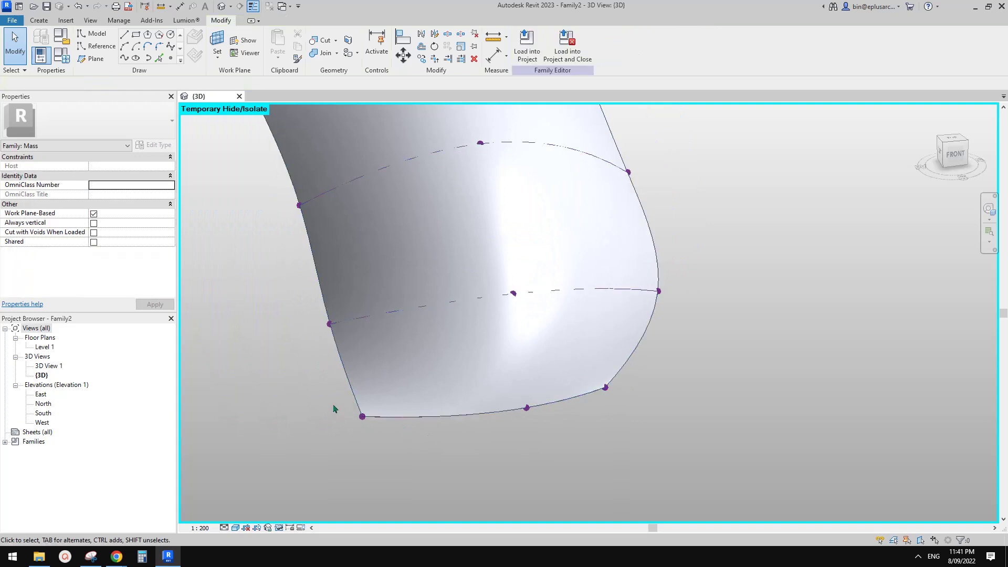
click(362, 416)
shift+middle_drag(363, 426, 344, 453)
drag(387, 413, 430, 410)
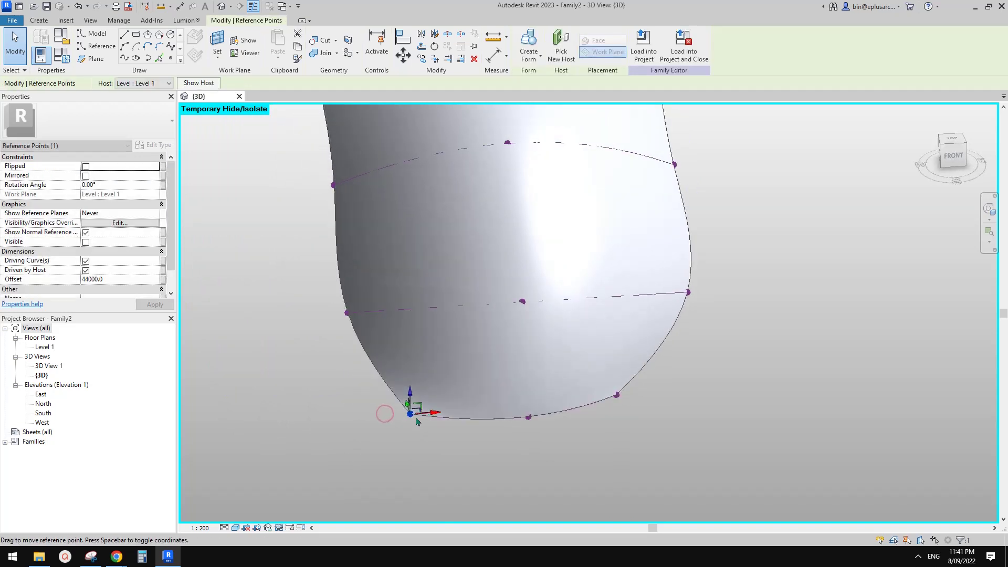
shift+middle_drag(377, 420, 513, 409)
Lower the front spline's middle point to an offset of 44100 so the front edge forms a rounded tip
click(551, 418)
middle_drag(697, 434, 477, 297)
click(550, 409)
click(485, 356)
shift+middle_drag(485, 355, 695, 395)
click(664, 394)
drag(686, 392, 674, 366)
shift+middle_drag(688, 386, 383, 489)
click(758, 408)
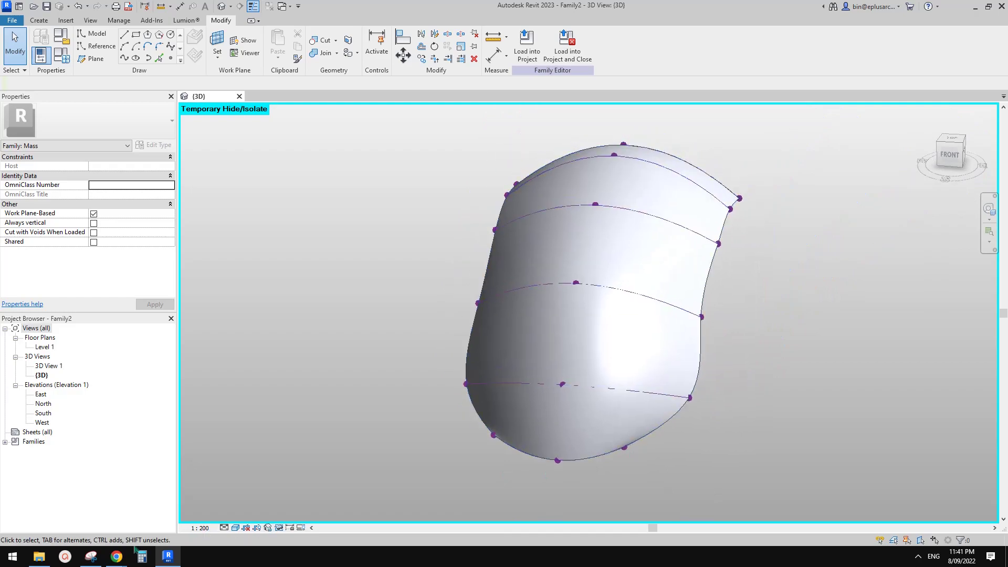
Check the stadium photo in Google Docs, try moving the front spline's middle point inward in Revit, and undo the move
mouse_move(117, 556)
click(370, 516)
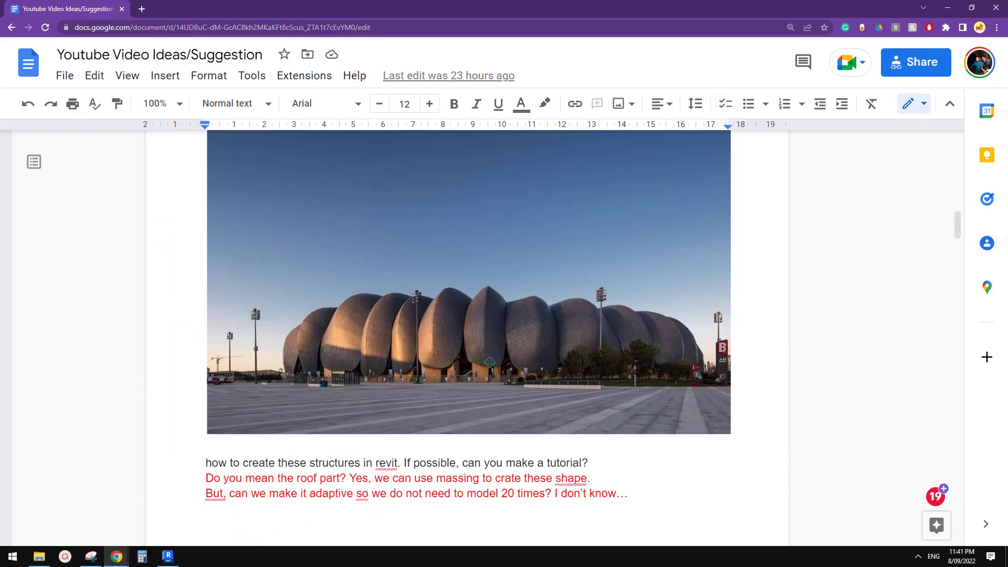
click(168, 556)
middle_drag(591, 427, 571, 395)
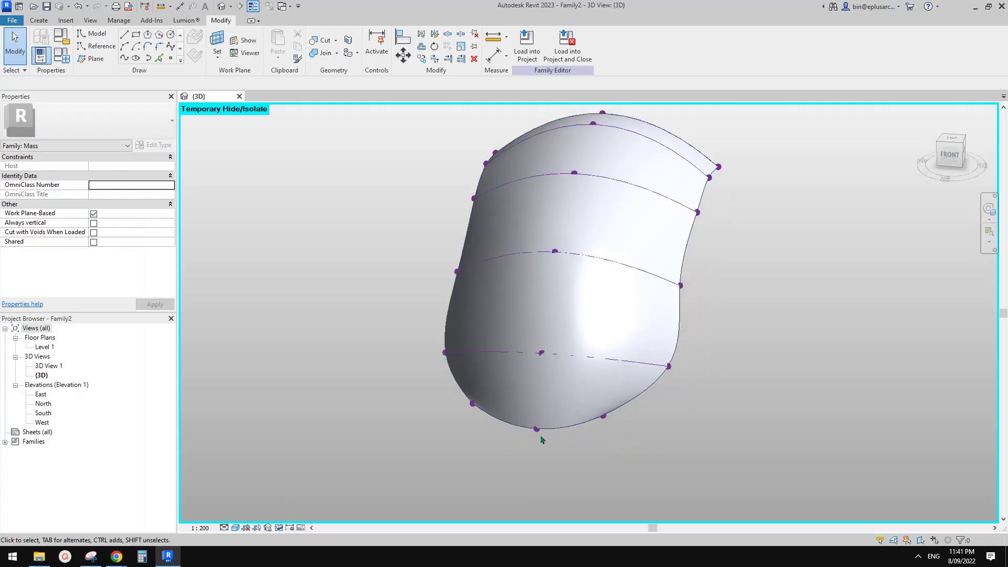
click(535, 430)
shift+middle_drag(560, 433, 465, 437)
scroll(556, 431, up, 2)
drag(557, 431, 581, 422)
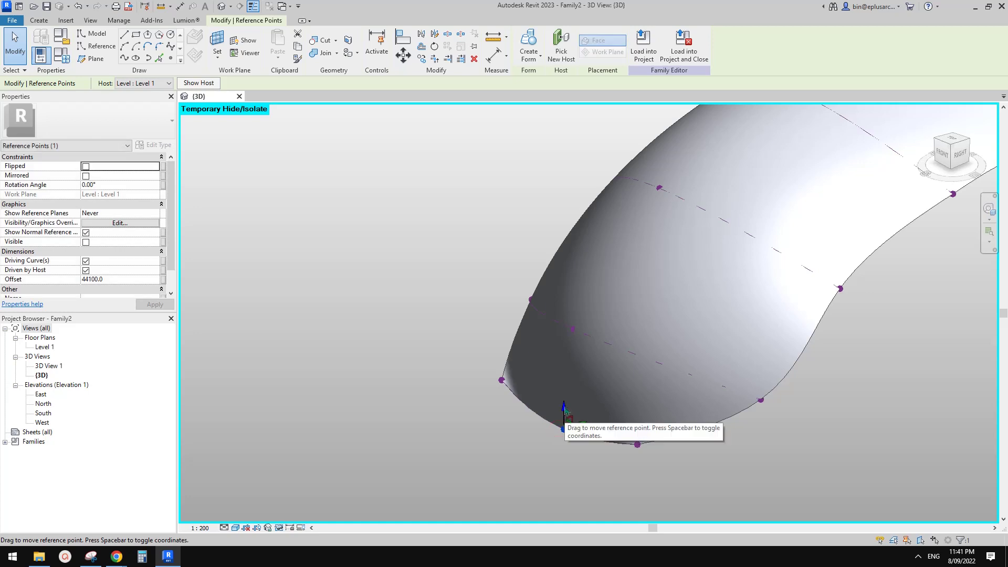
shift+middle_drag(565, 420, 609, 457)
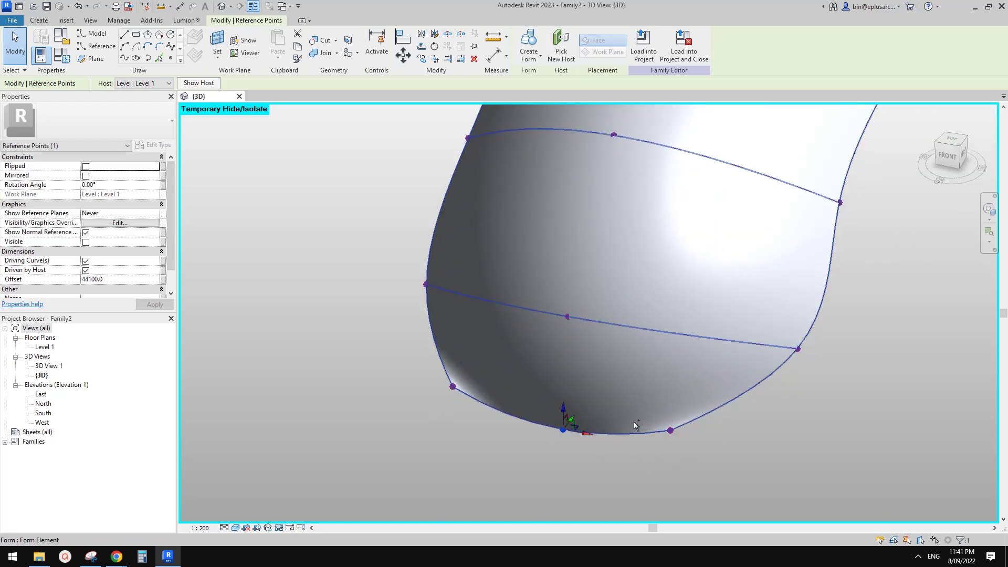
key(ctrl+z)
scroll(616, 417, down, 2)
shift+middle_drag(583, 430, 627, 426)
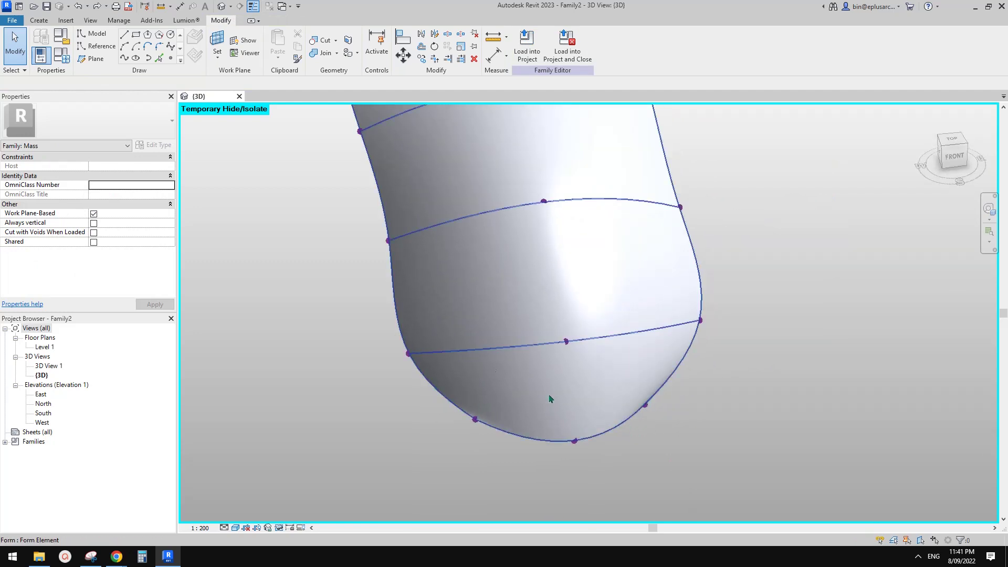
Temporarily hide the shell form to expose its spline reference lines
click(171, 58)
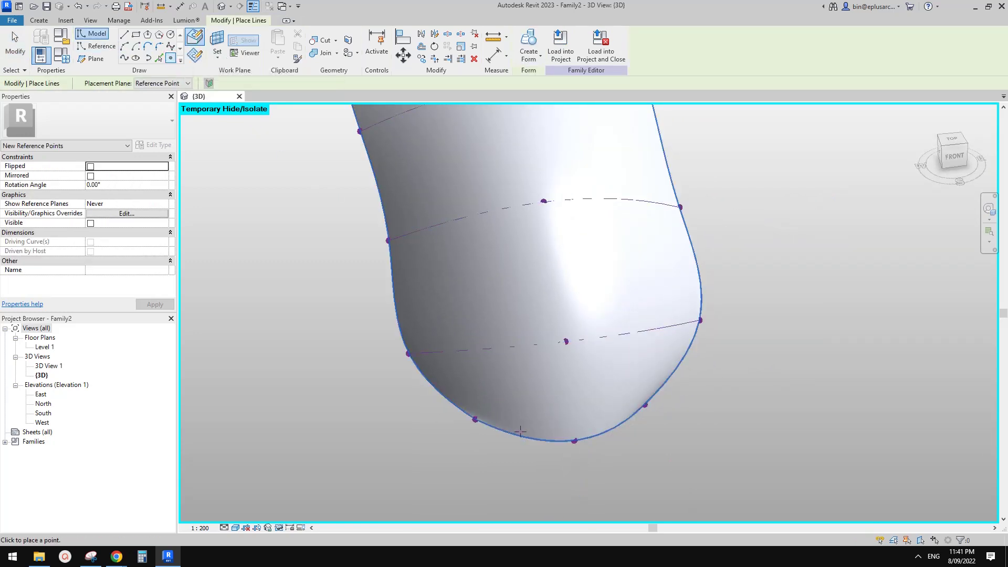
key(Escape)
click(540, 404)
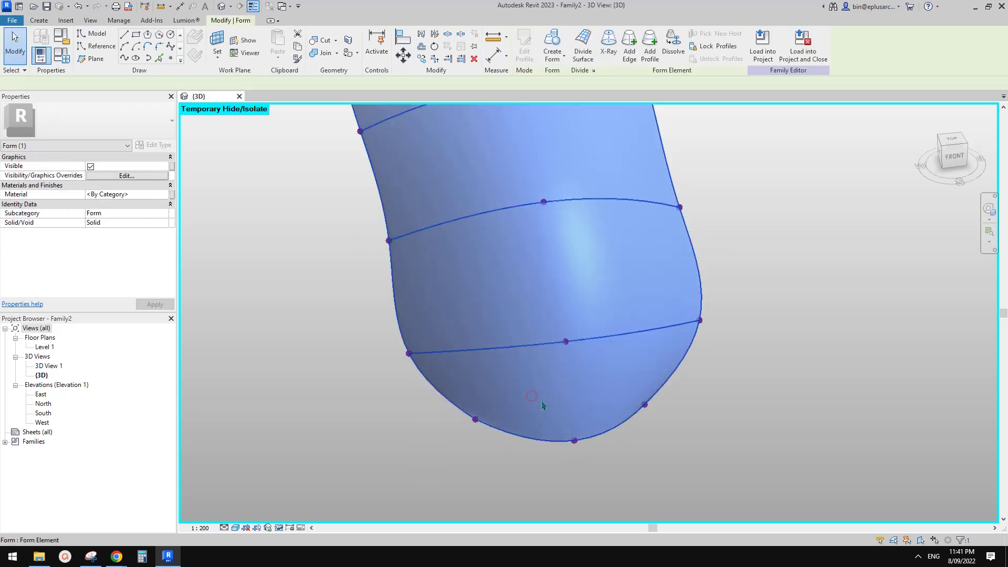
key(Delete)
Place two reference points on the front spline, one on each side of its middle point
click(557, 439)
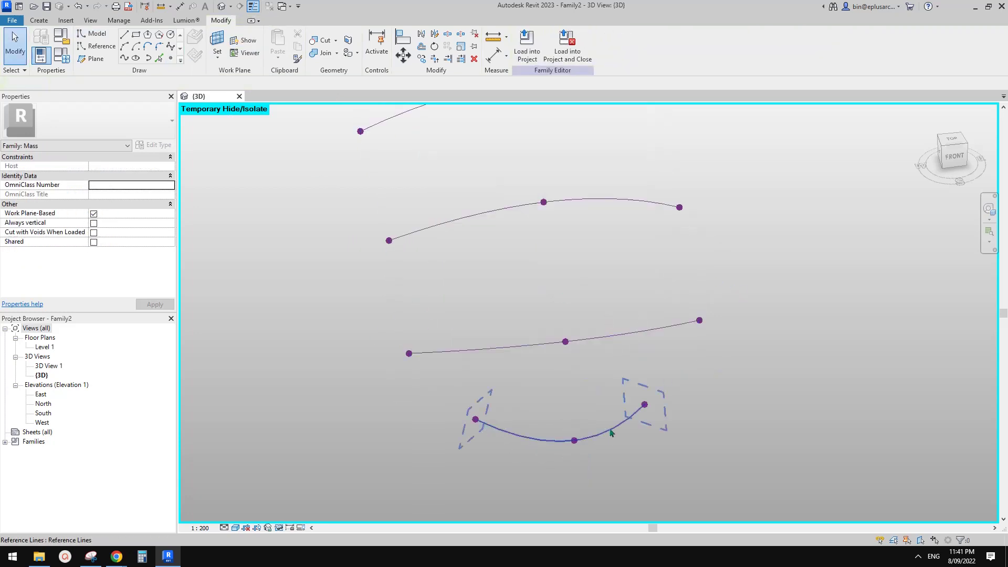
click(263, 144)
click(171, 61)
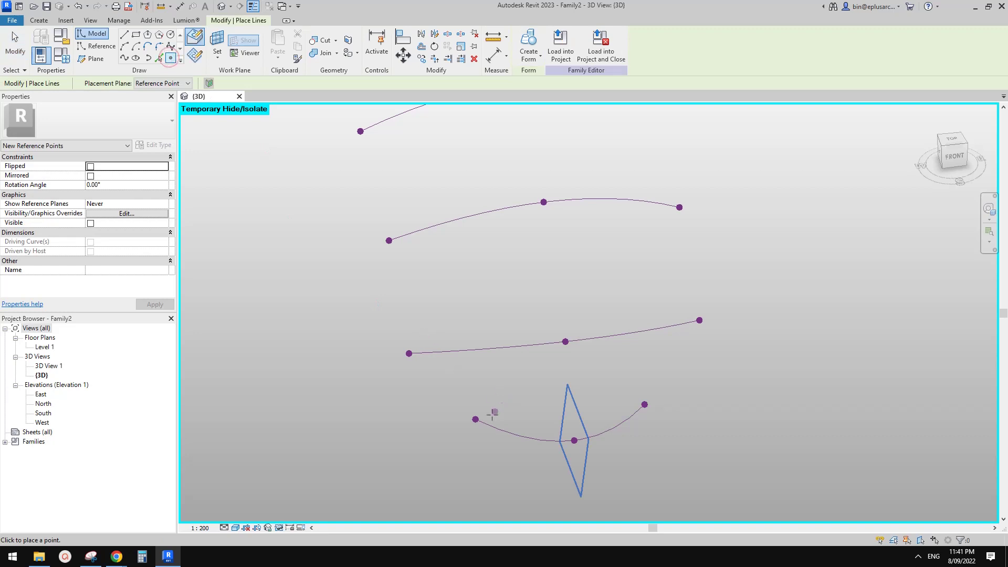
click(529, 437)
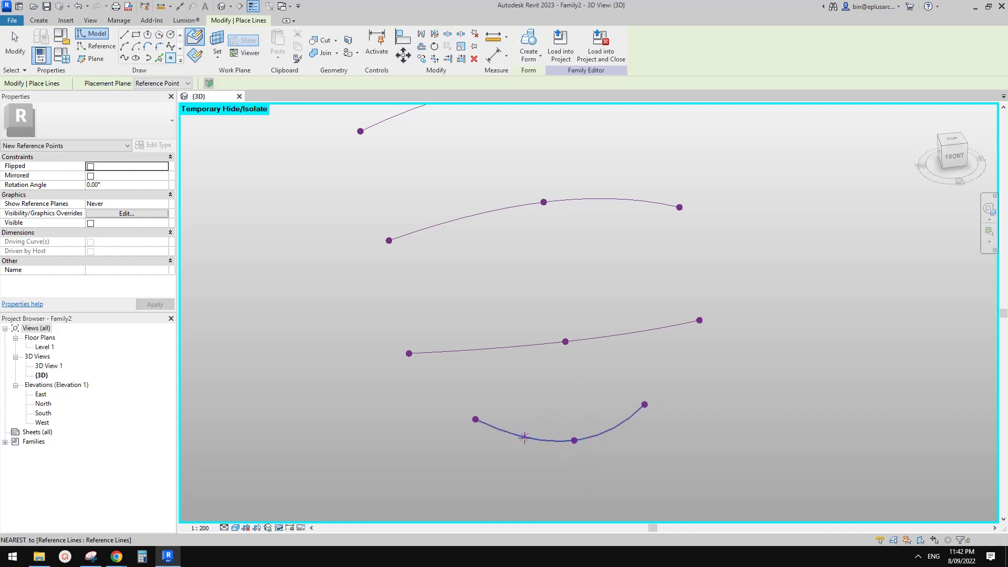
click(621, 423)
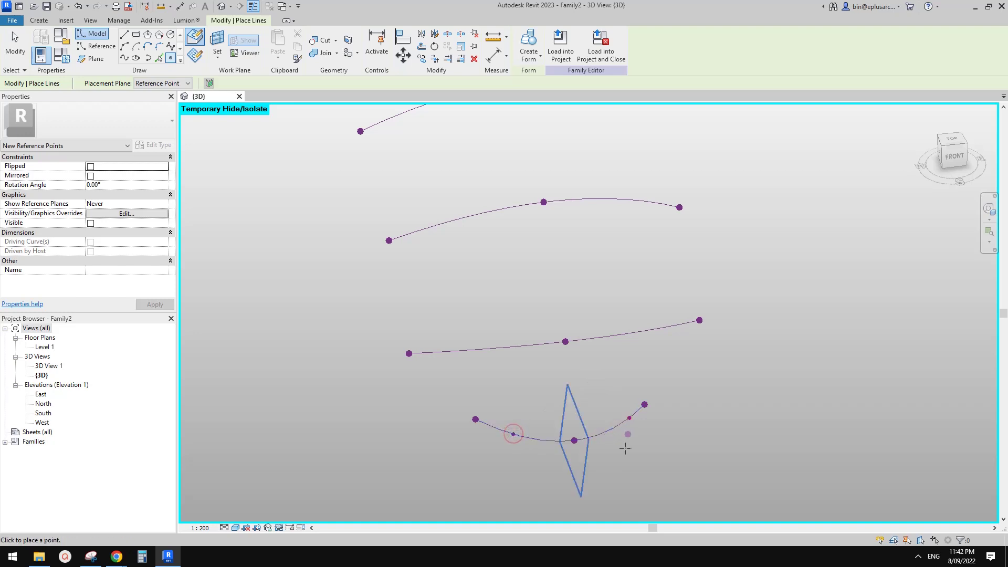
key(Escape)
Make the two added points on the front spline driving points
click(513, 434)
ctrl+click(630, 418)
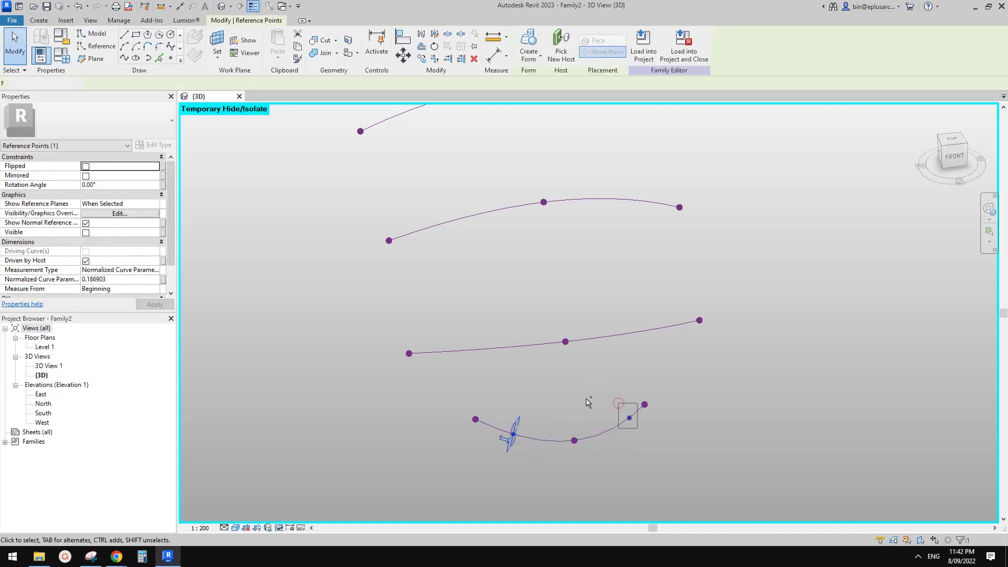
click(277, 84)
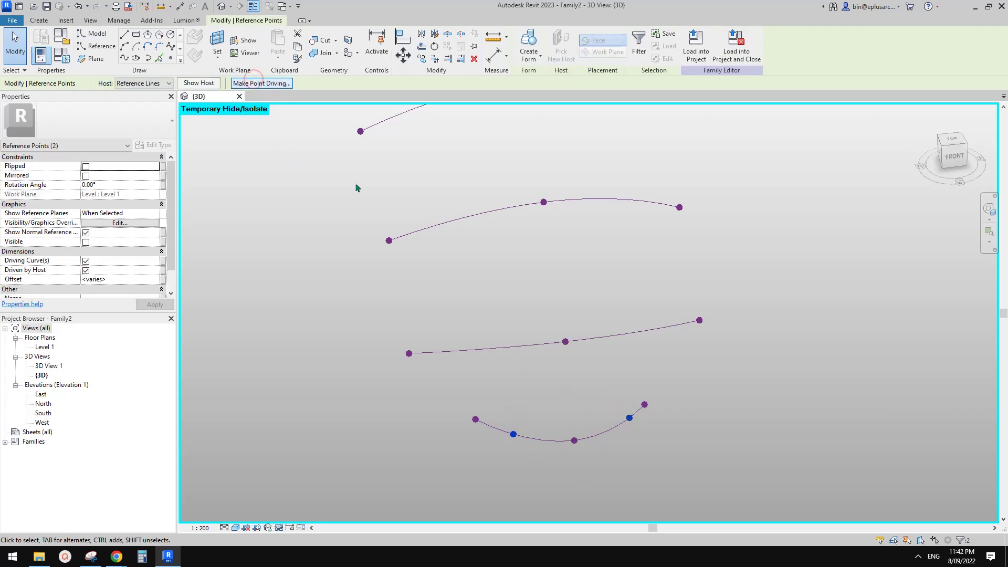
middle_drag(581, 354, 585, 318)
key(Escape)
middle_drag(531, 376, 535, 382)
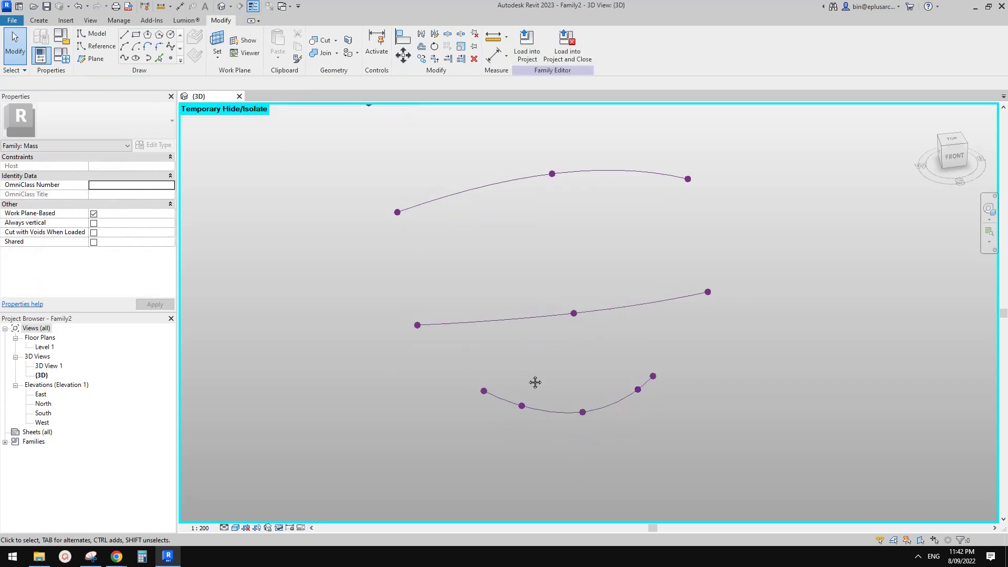
Restore the temporarily hidden elements and nudge the added left point on the shell's front edge
key(r)
scroll(521, 410, up, 2)
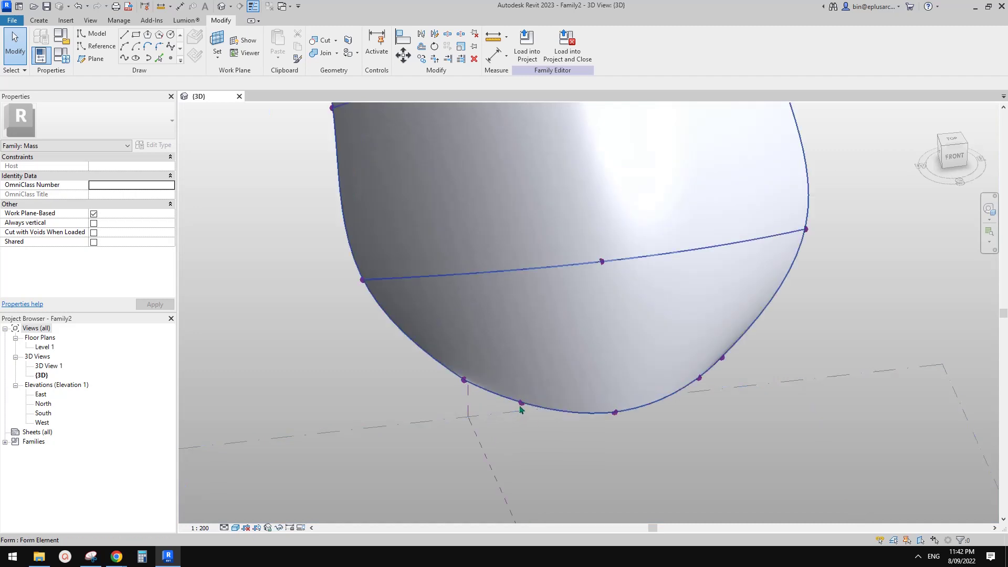
drag(523, 409, 536, 401)
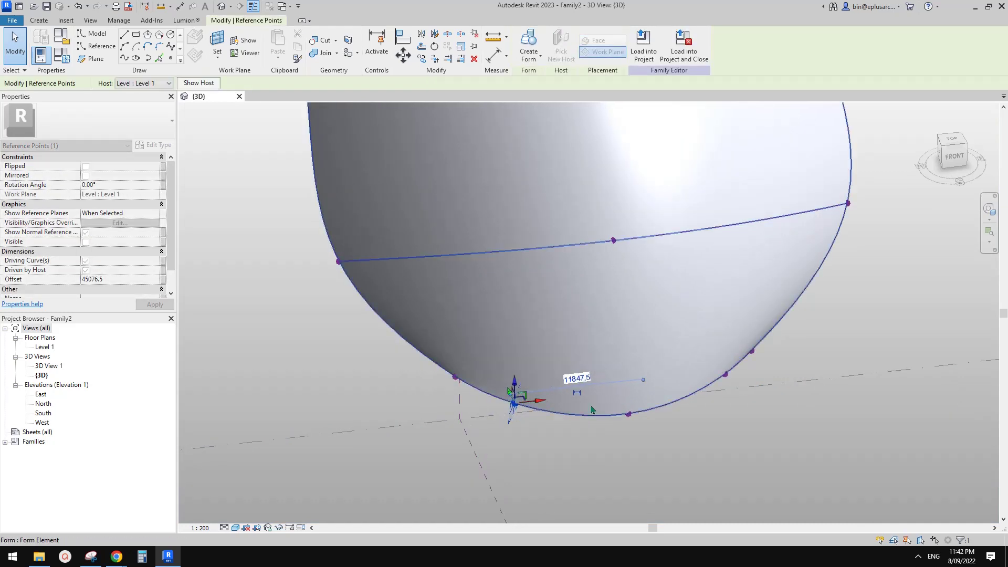
key(Escape)
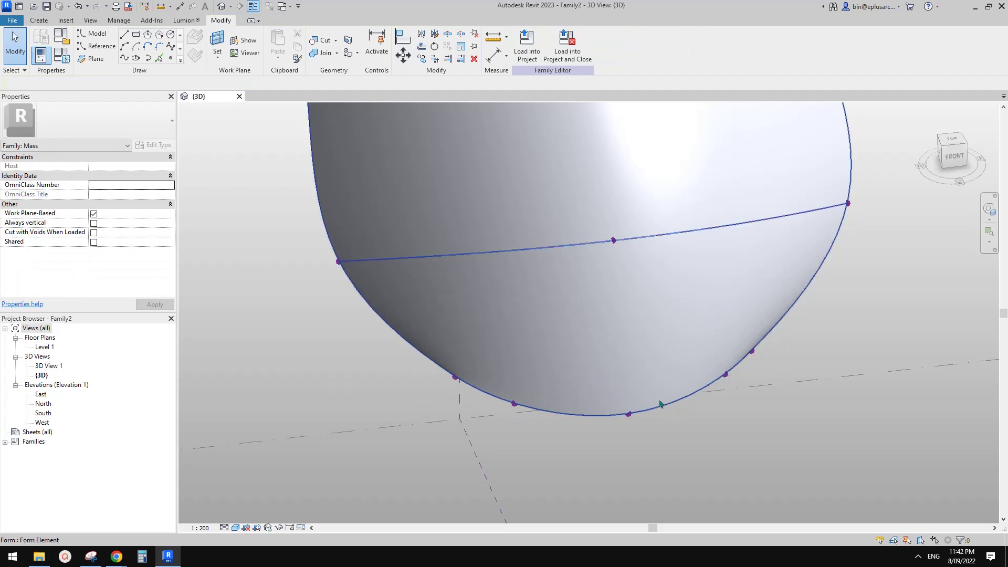
Move the front spline's middle point inward toward the shell and fine-tune its position
click(629, 414)
shift+middle_drag(629, 417, 688, 416)
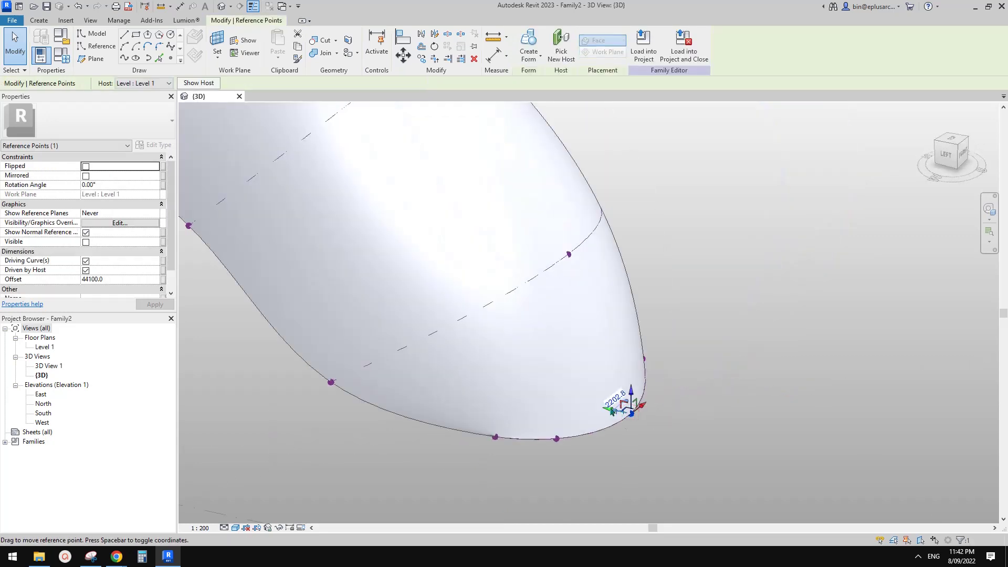
drag(612, 406, 583, 395)
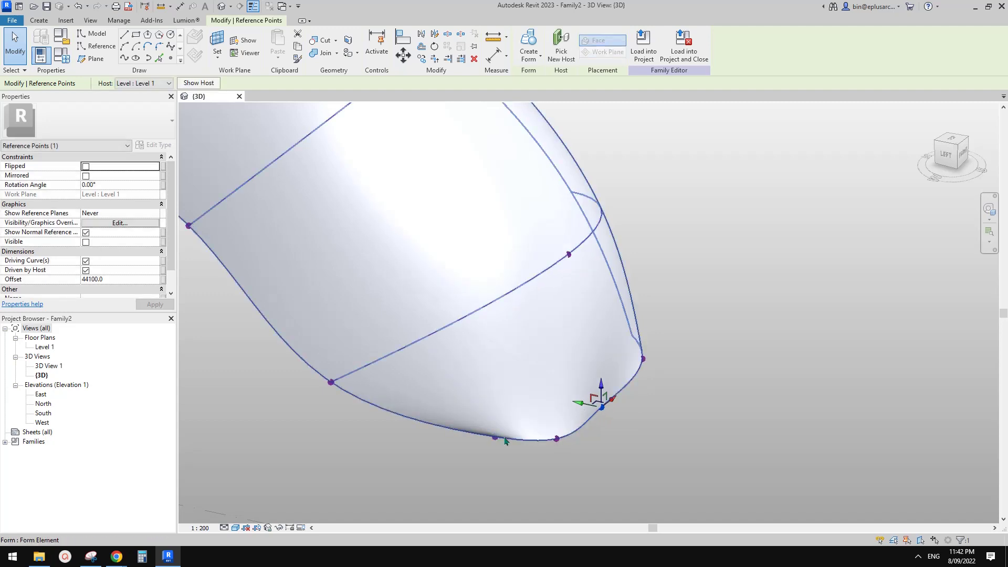
scroll(503, 439, up, 2)
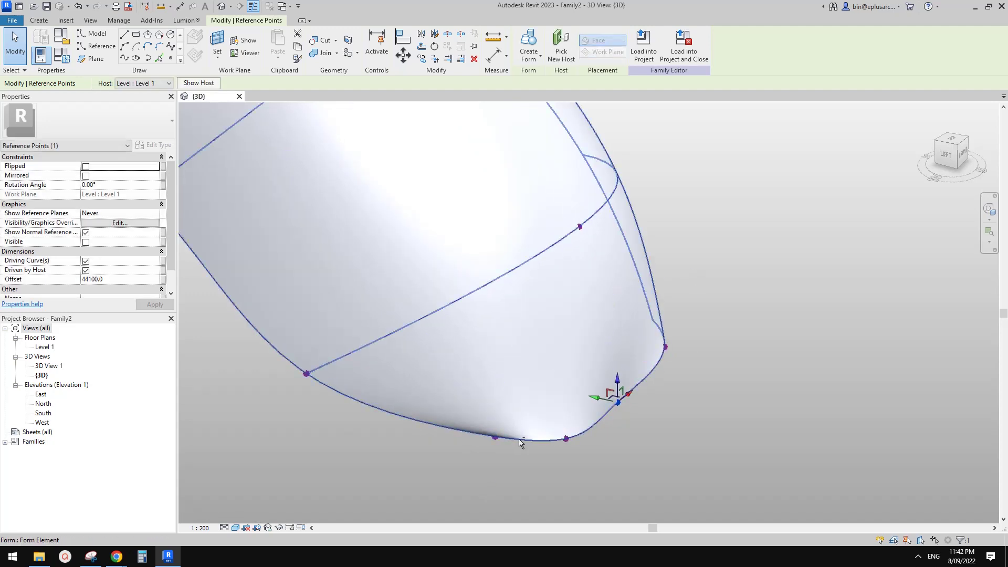
shift+middle_drag(488, 436, 515, 430)
drag(612, 395, 624, 402)
shift+middle_drag(650, 415, 660, 271)
scroll(659, 294, down, 1)
key(Escape)
shift+middle_drag(656, 338, 527, 402)
Raise the front spline's middle point to an offset of 44801.4
click(628, 397)
scroll(609, 382, up, 1)
drag(635, 377, 638, 362)
shift+middle_drag(653, 412, 751, 417)
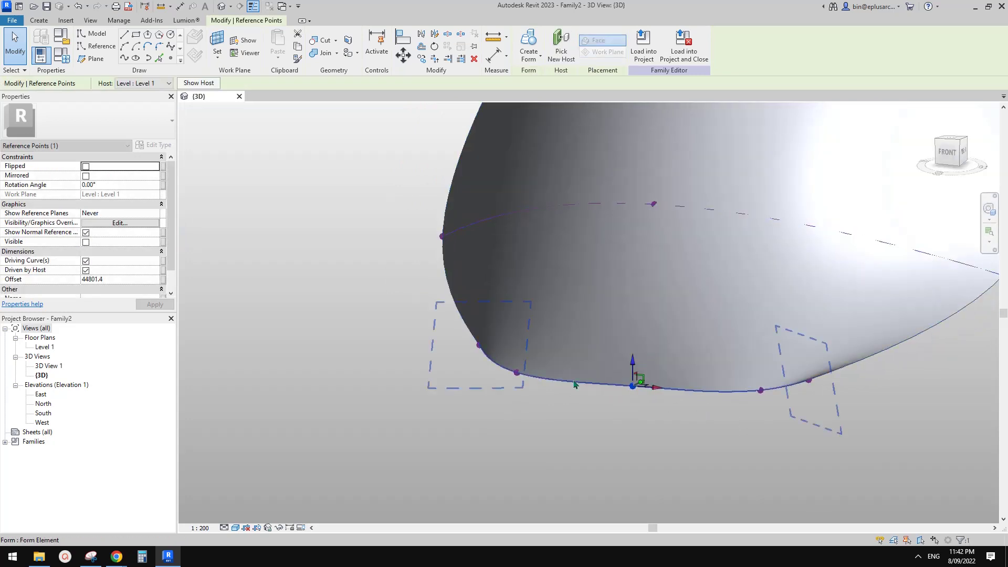
Nudge the right outer point of the front spline slightly outward
key(Escape)
scroll(690, 396, down, 1)
shift+middle_drag(696, 396, 764, 368)
click(758, 367)
drag(784, 368, 787, 369)
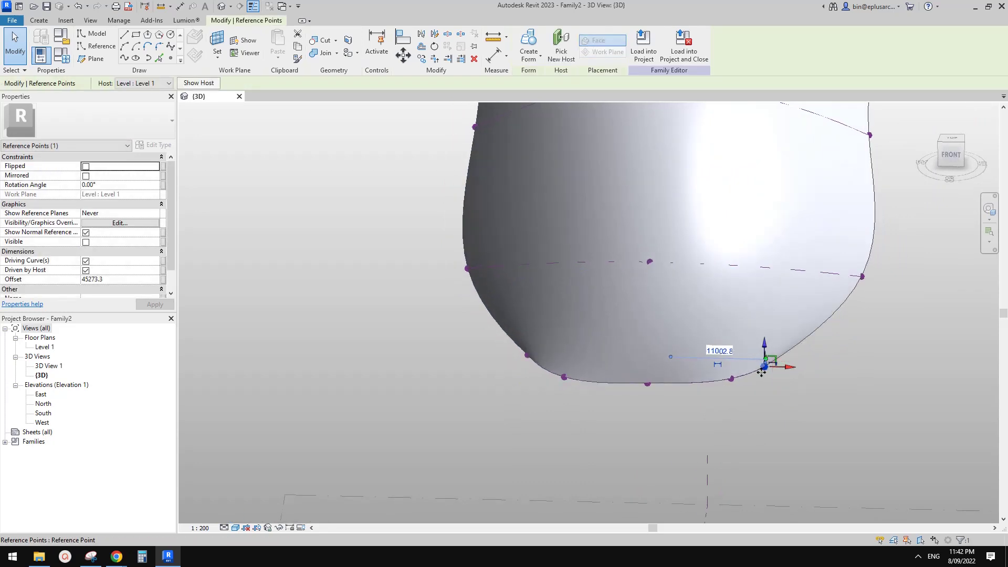
key(Escape)
Move the left outer point of the front spline outward to widen the shell's tip on that side
shift+middle_drag(788, 372, 562, 368)
scroll(750, 351, down, 2)
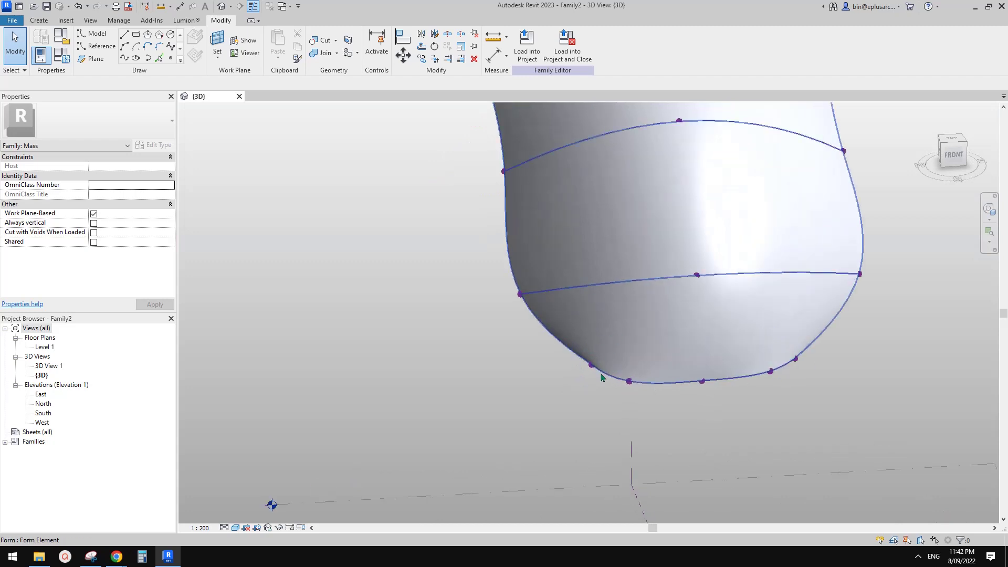
drag(604, 390, 557, 335)
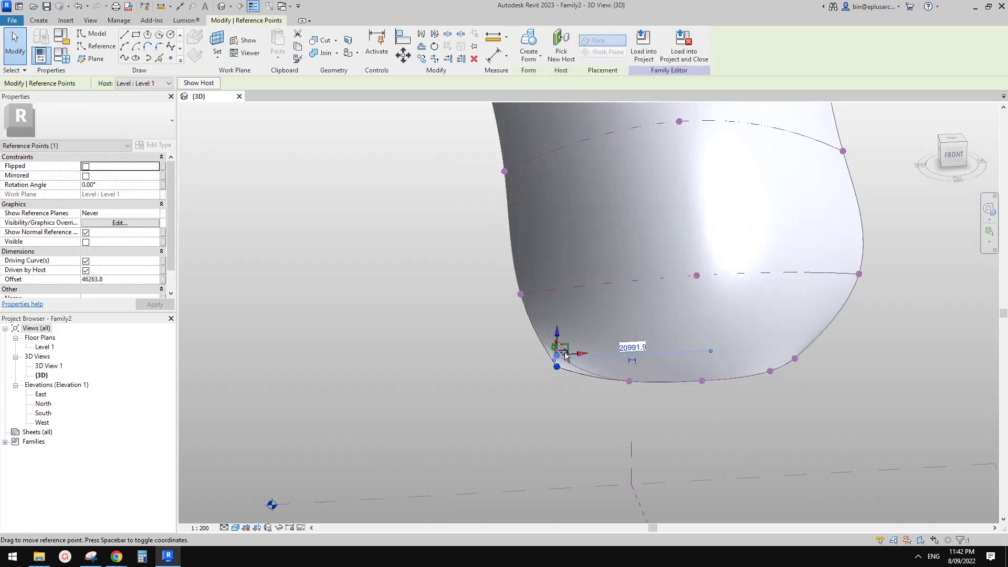
shift+middle_drag(558, 337, 675, 366)
click(593, 376)
Move the front spline's left outer point back toward the rear of the shell
middle_drag(690, 401, 618, 397)
click(669, 366)
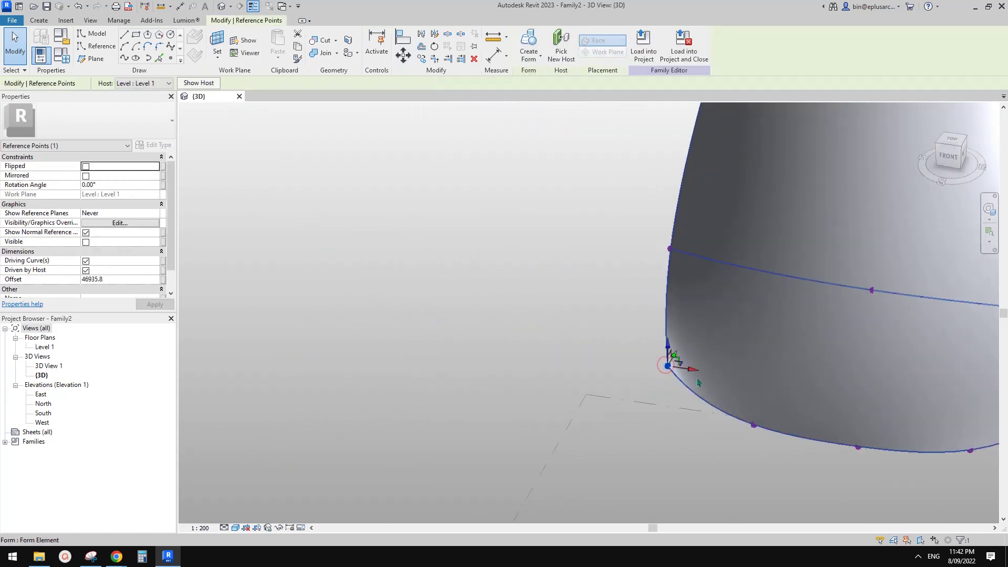
shift+middle_drag(677, 367, 700, 452)
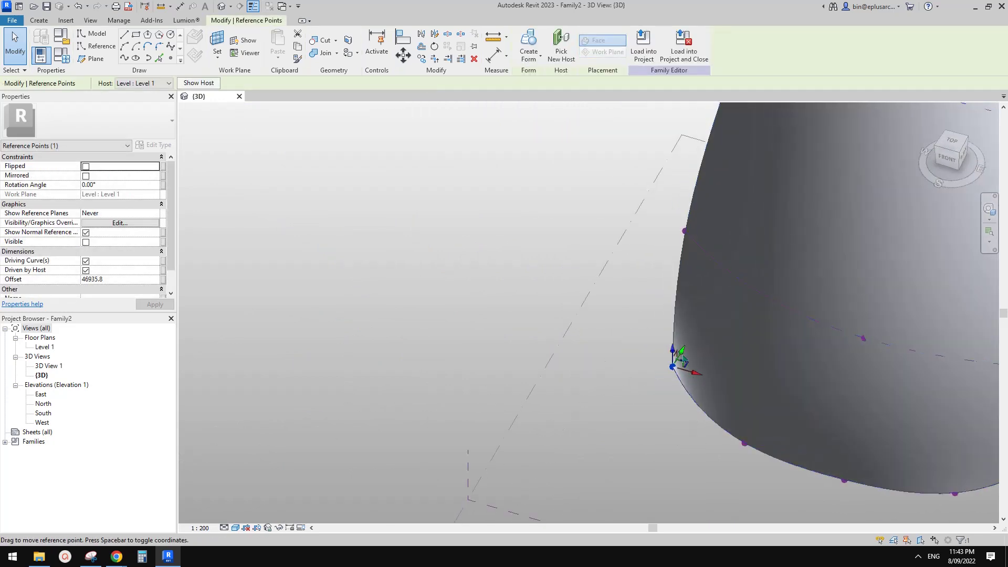
drag(680, 352, 687, 342)
click(693, 431)
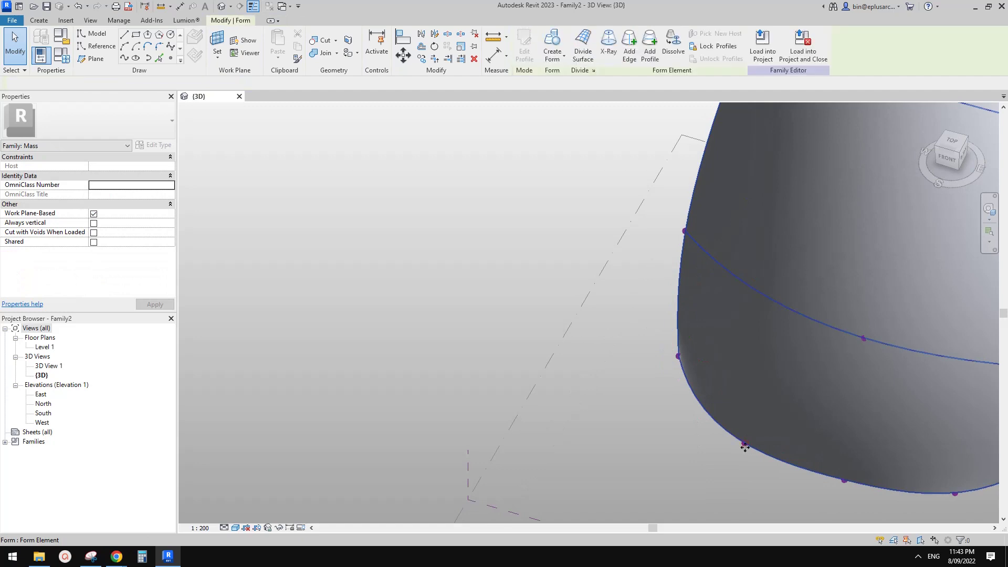
Shift the inner left point of the front spline slightly back toward the shell to smooth the rounded corner
click(745, 445)
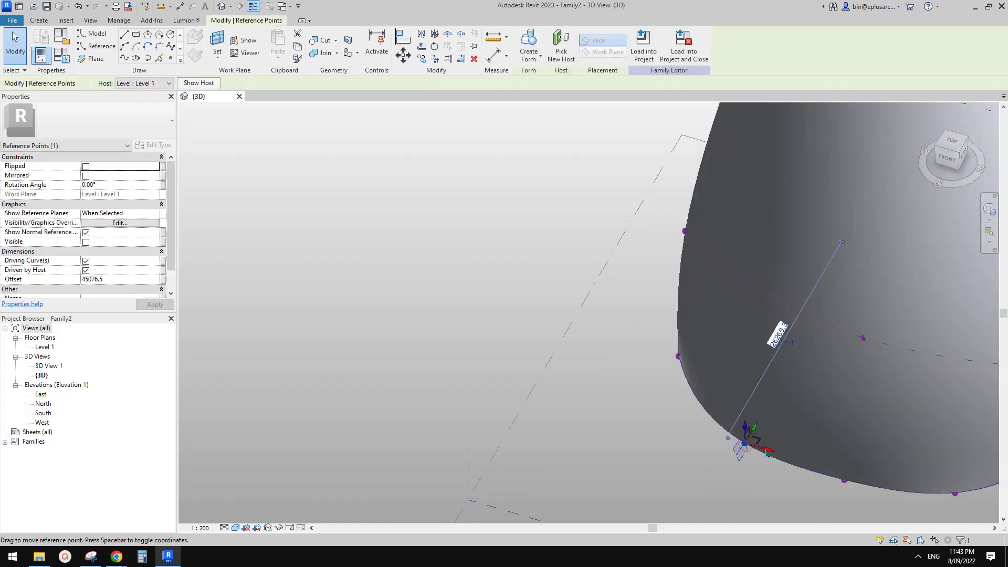
shift+middle_drag(759, 451, 798, 415)
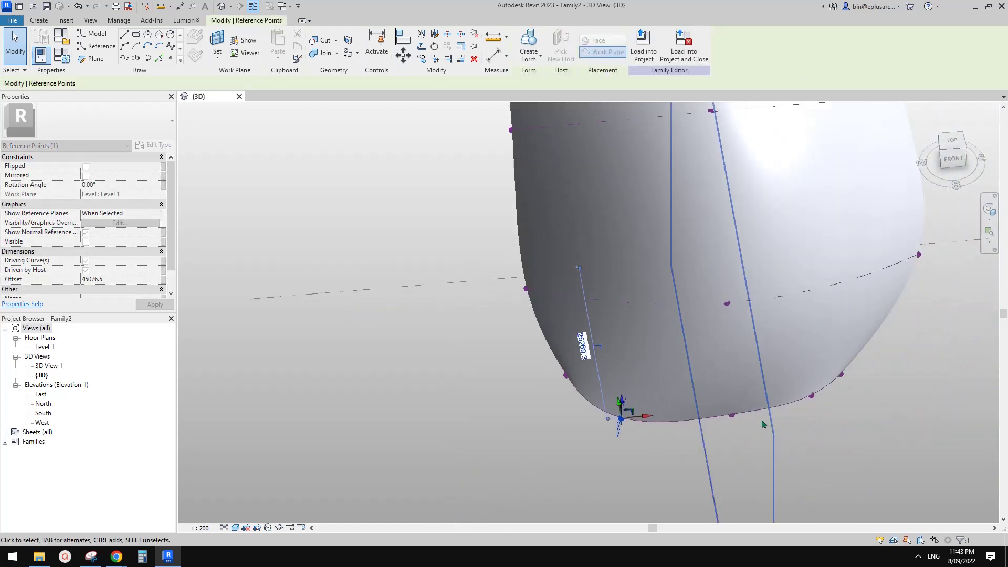
key(Escape)
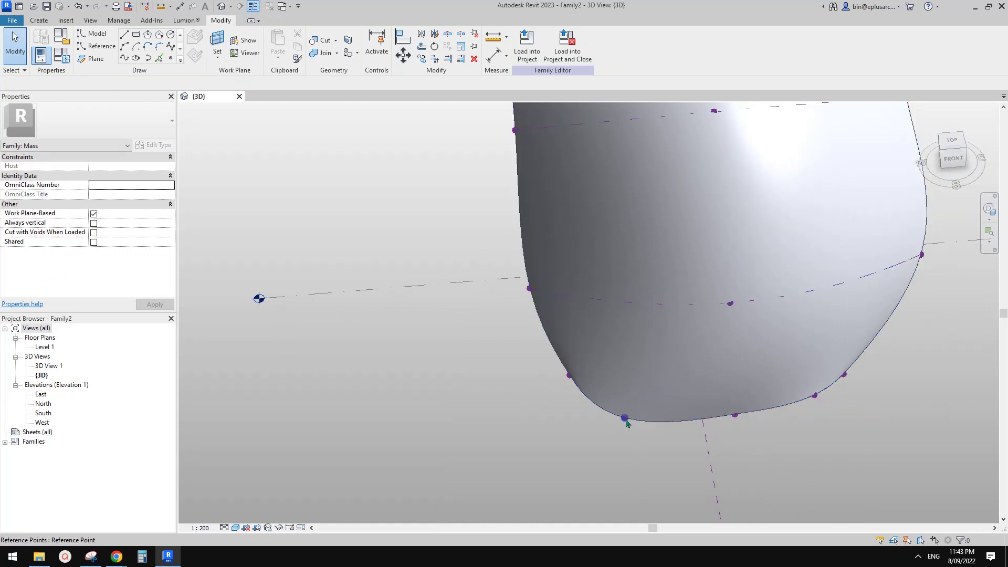
click(625, 418)
shift+middle_drag(623, 420, 624, 417)
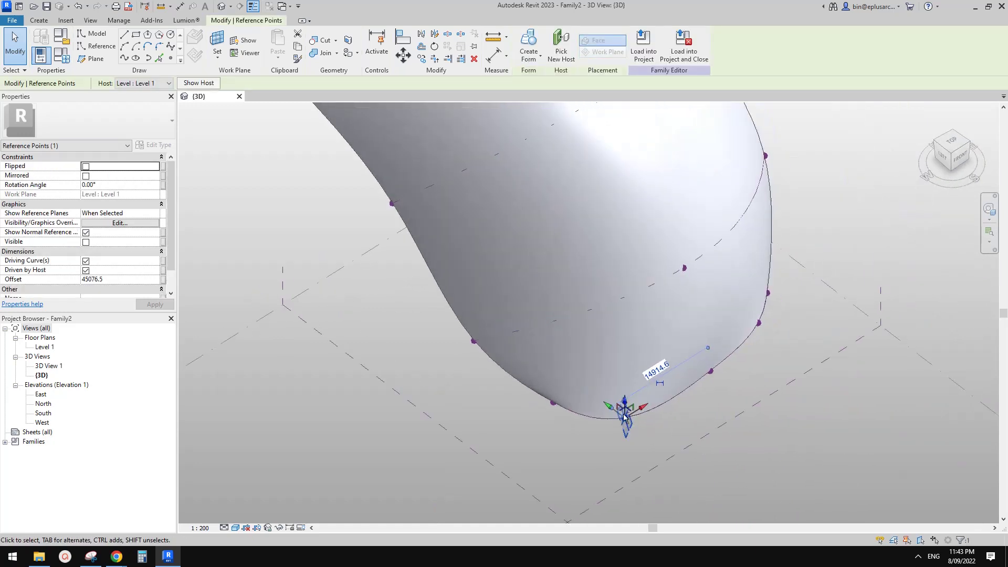
click(609, 412)
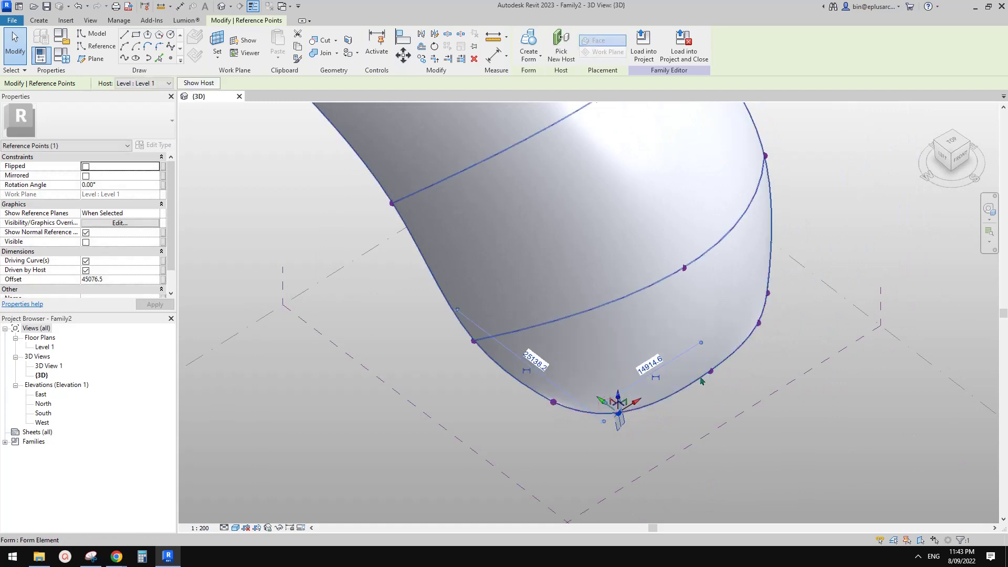
click(714, 391)
Compare the whole shell with the stadium photo in the Google Docs reference document and return to Revit
shift+middle_drag(714, 391, 691, 345)
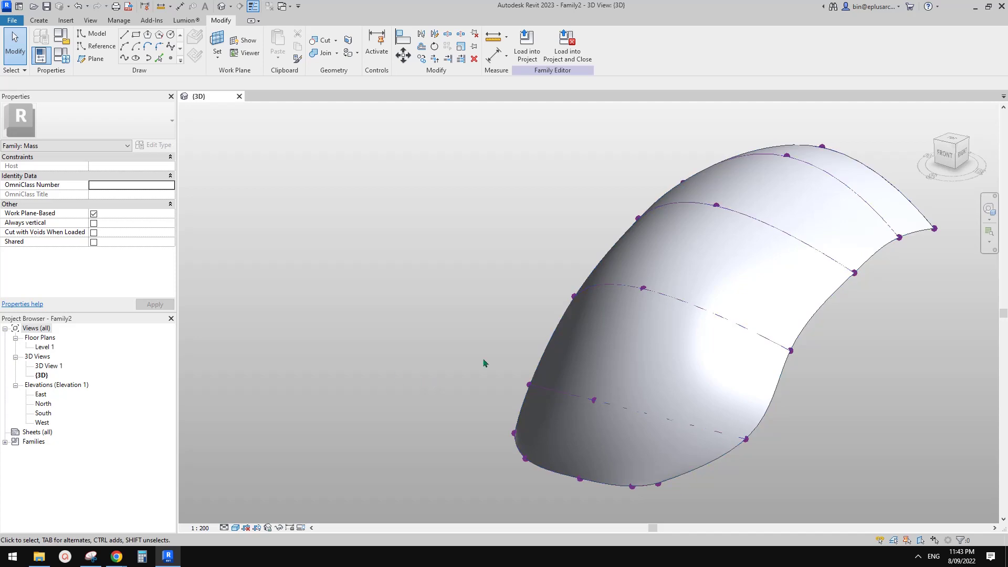
shift+middle_drag(483, 360, 721, 388)
mouse_move(117, 557)
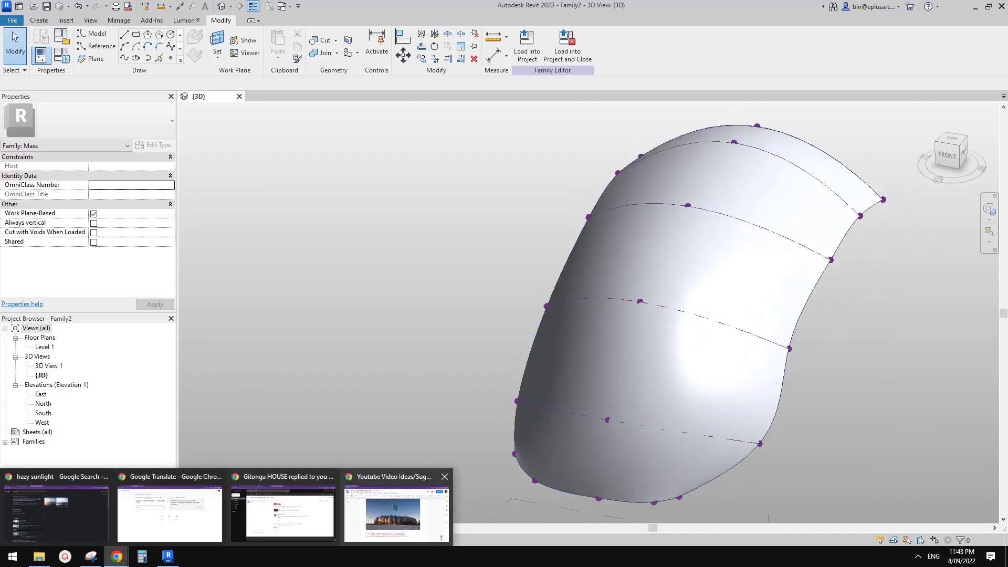
click(397, 504)
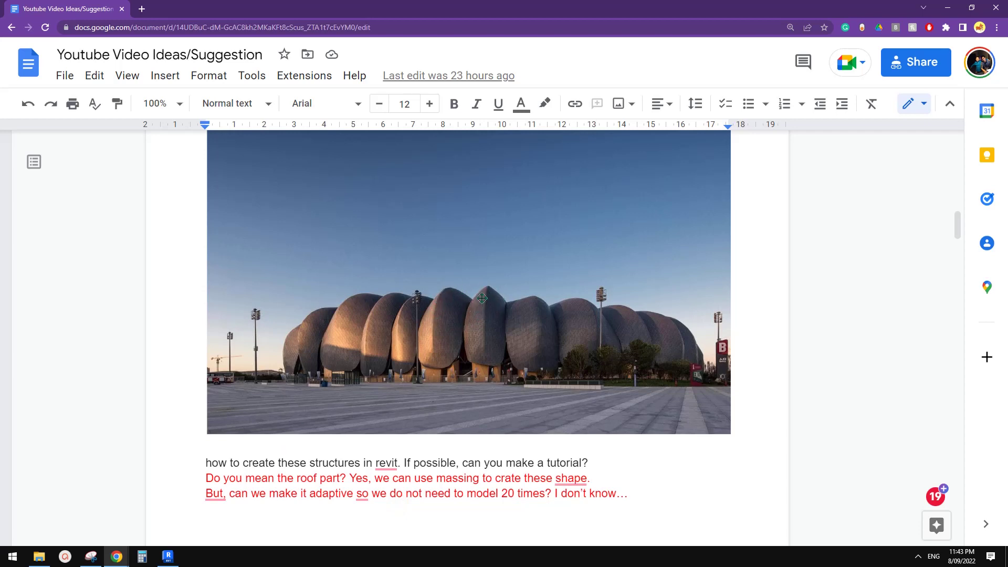
click(168, 555)
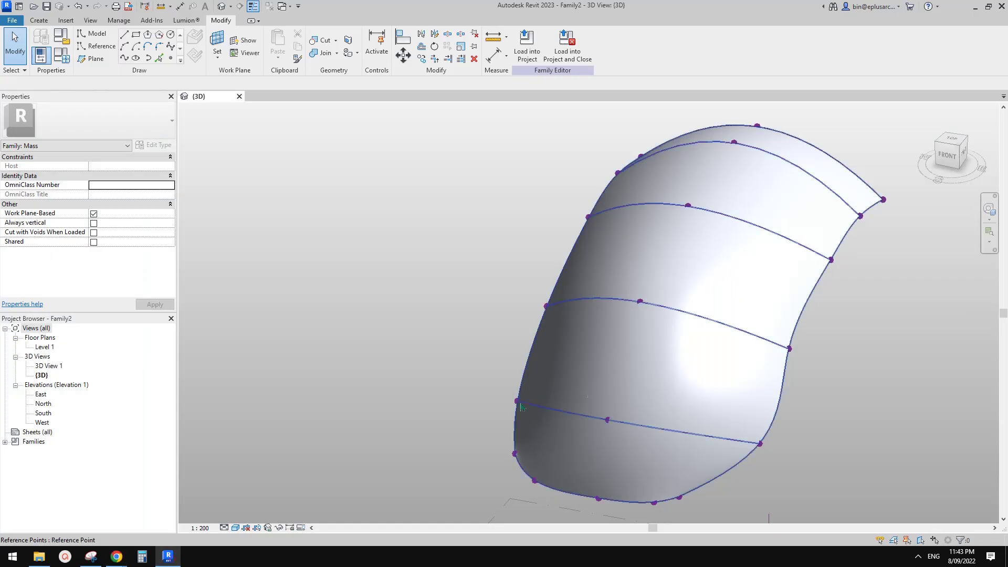
shift+middle_drag(668, 280, 734, 366)
shift+middle_drag(735, 367, 546, 362)
scroll(706, 305, up, 2)
click(693, 292)
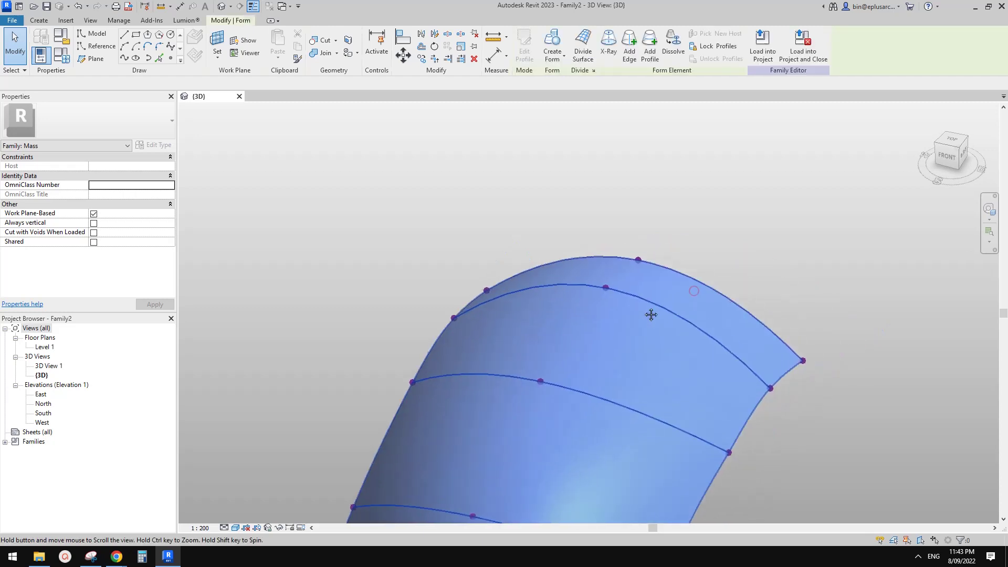
shift+middle_drag(650, 314, 603, 393)
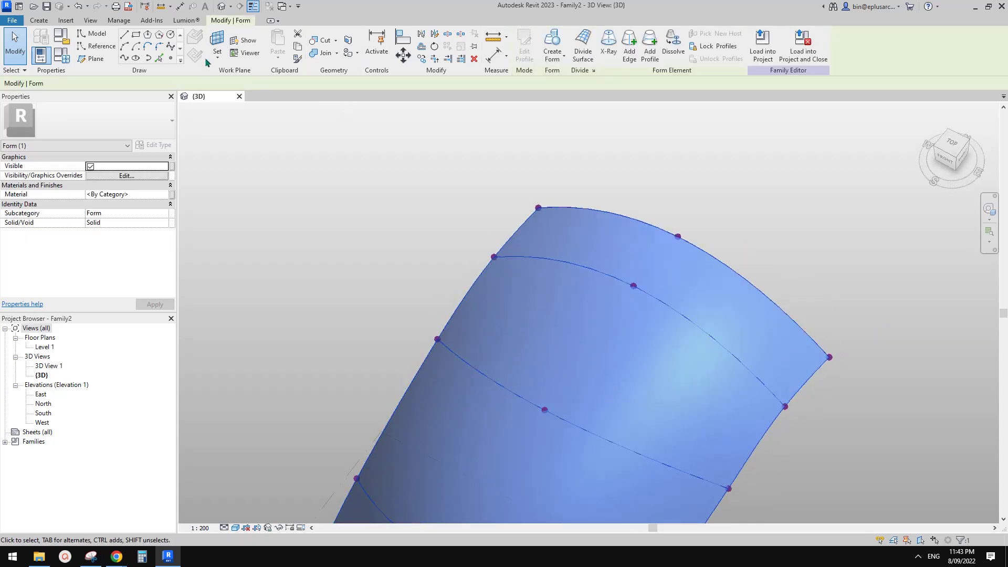
key(Escape)
click(169, 58)
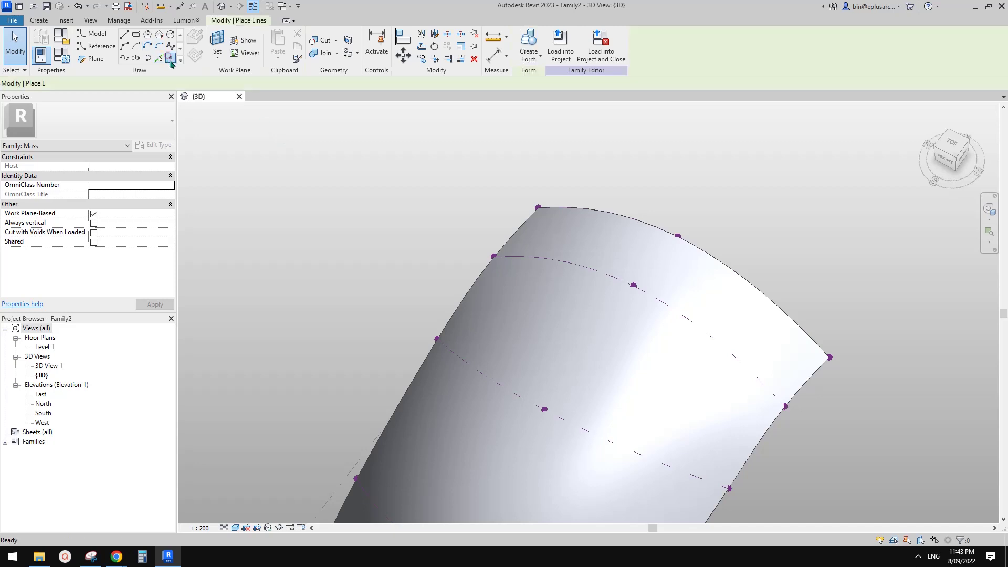
click(191, 35)
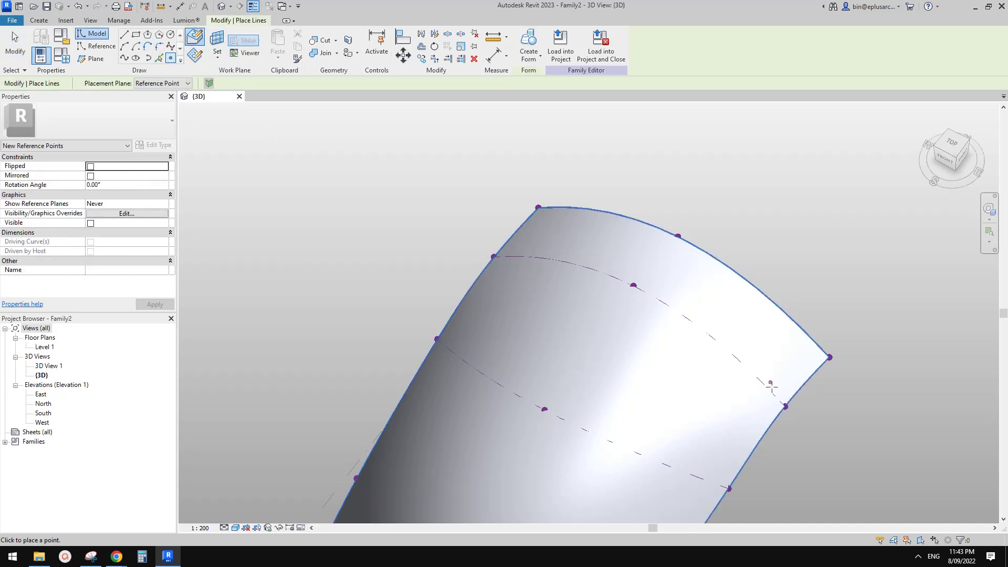
key(Escape)
Temporarily hide the shell form so that only its profile splines and points remain
click(683, 373)
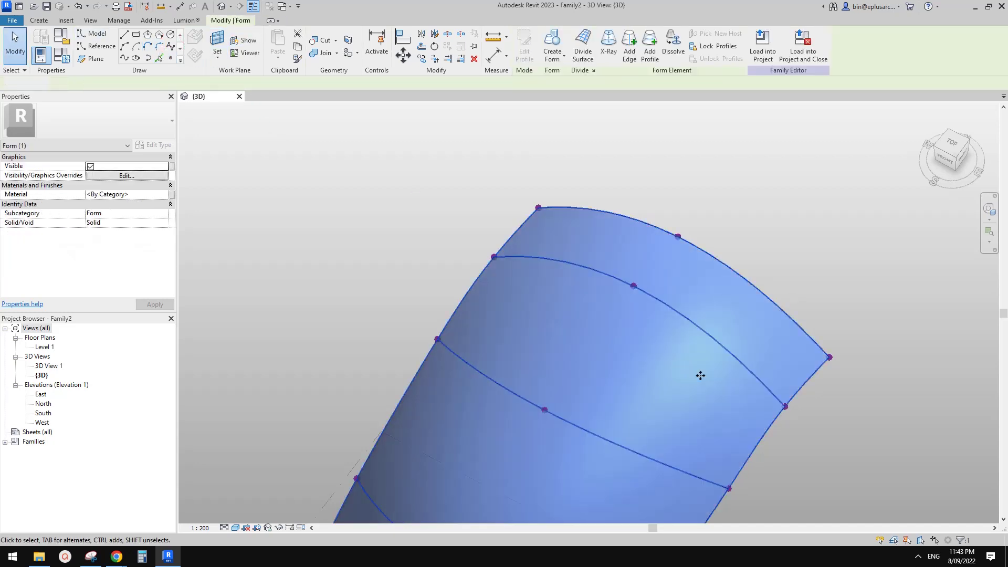
key(h)
key(h)
Place four reference points on the second spline from the rear: one near each end and one either side of its middle point
click(170, 57)
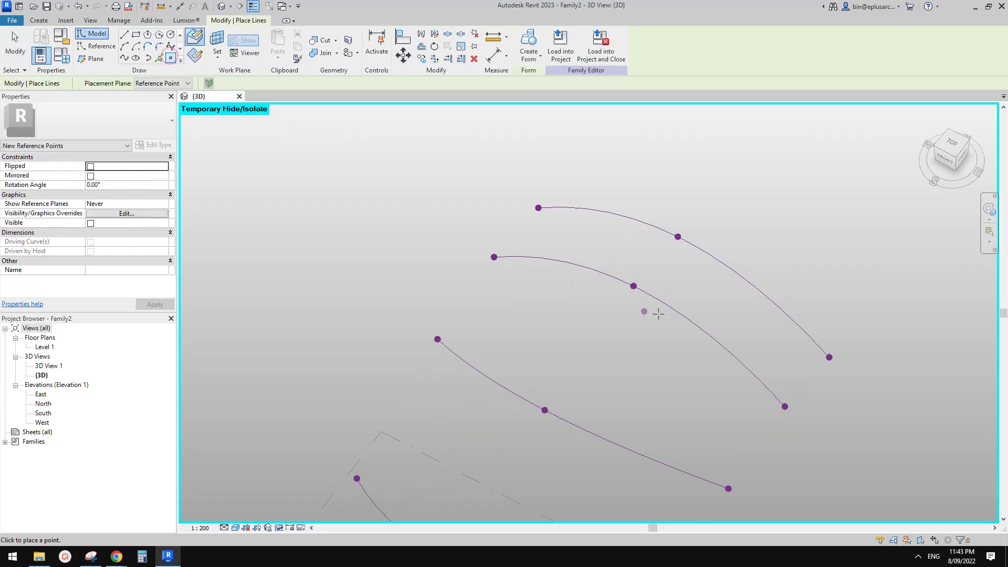
click(778, 398)
click(645, 291)
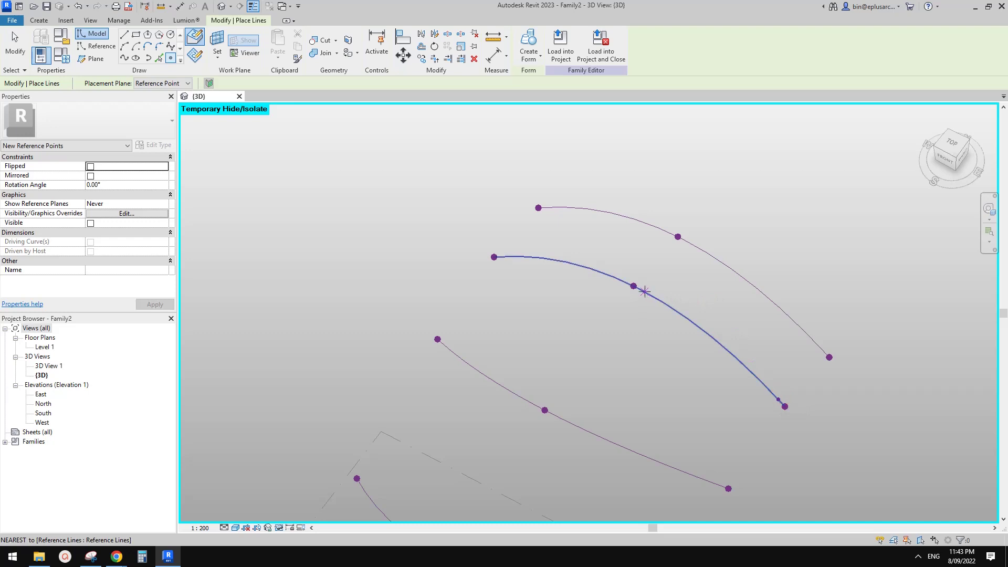
click(622, 280)
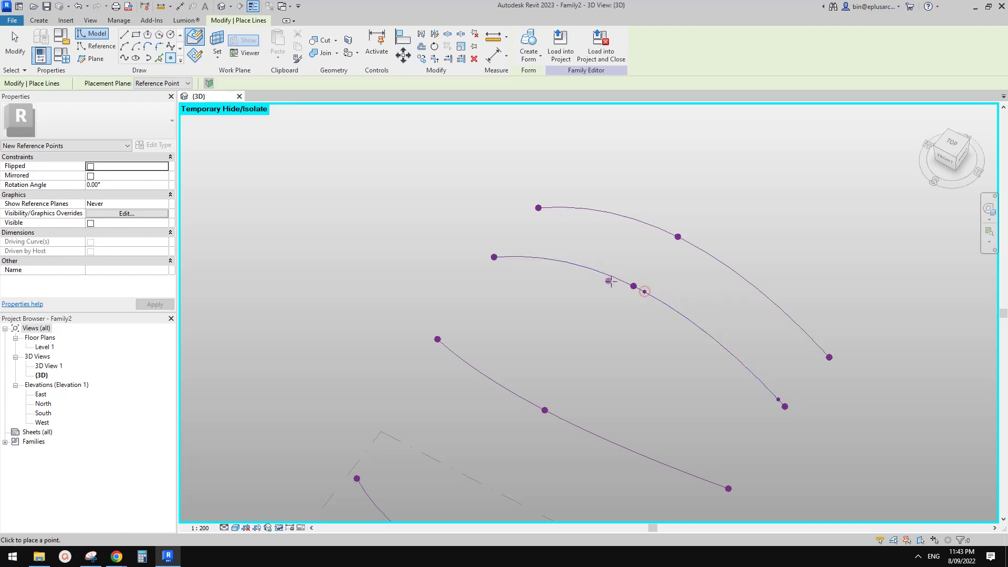
click(504, 257)
Add four reference points to the rearmost spline, near both ends and on each side of its middle point
middle_drag(689, 422, 662, 330)
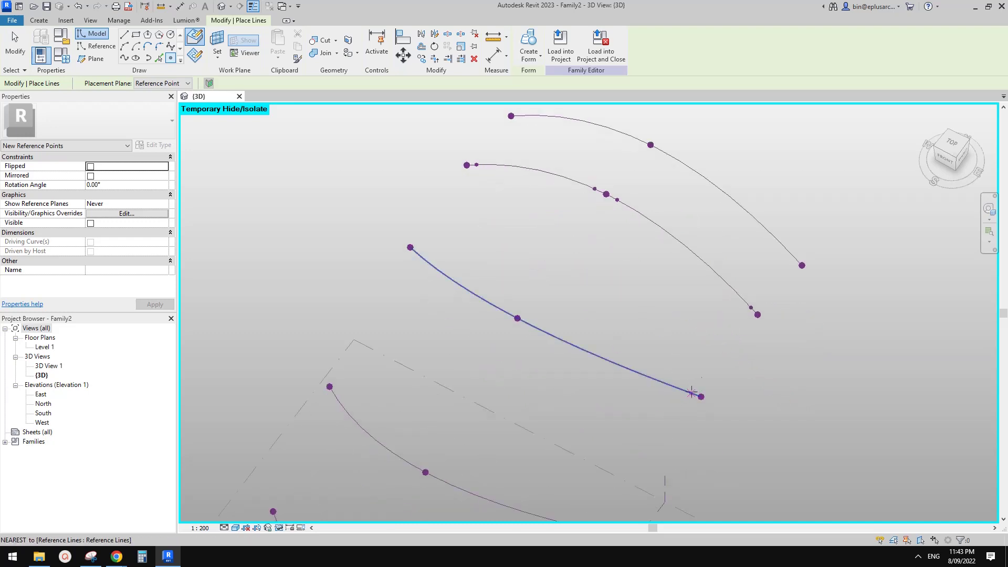
click(797, 261)
middle_drag(707, 182, 723, 277)
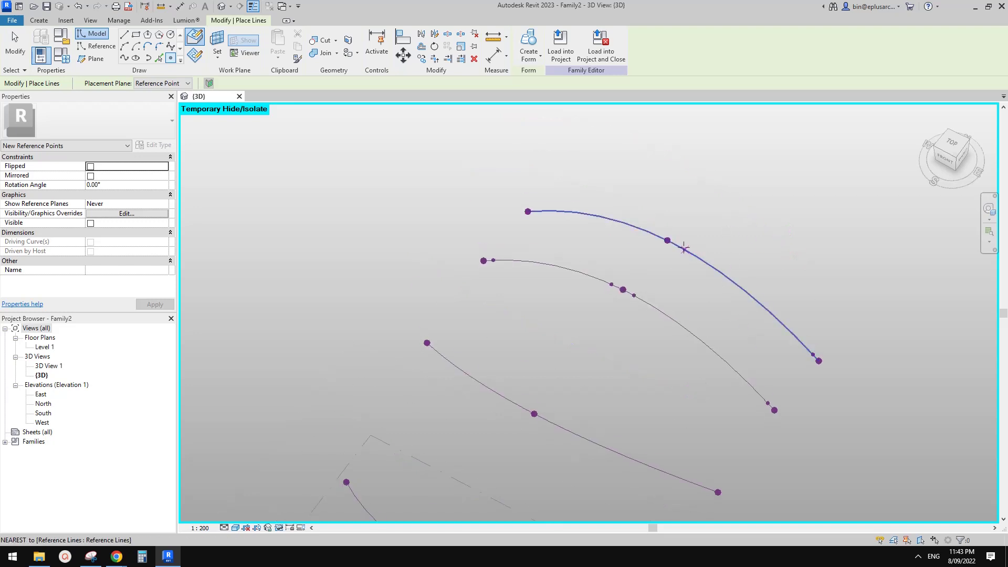
click(678, 244)
click(539, 210)
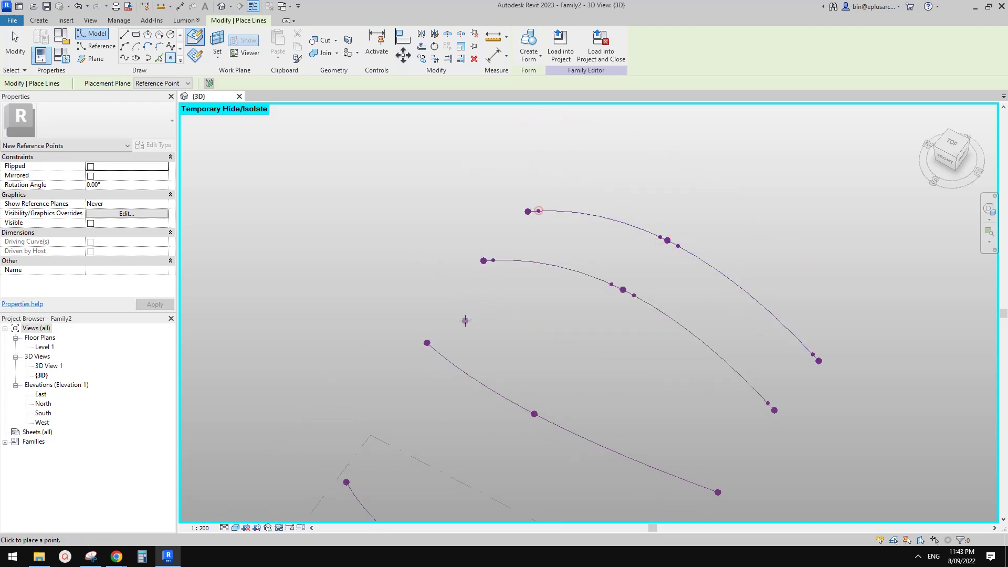
Add reference points near both ends and on each side of the middle point of the third spline from the rear
click(428, 346)
click(717, 491)
scroll(670, 420, down, 1)
middle_drag(670, 406, 708, 343)
key(Escape)
Select the twelve added points on the three rear splines and make them driving points
scroll(608, 343, up, 1)
shift+middle_drag(584, 344, 569, 322)
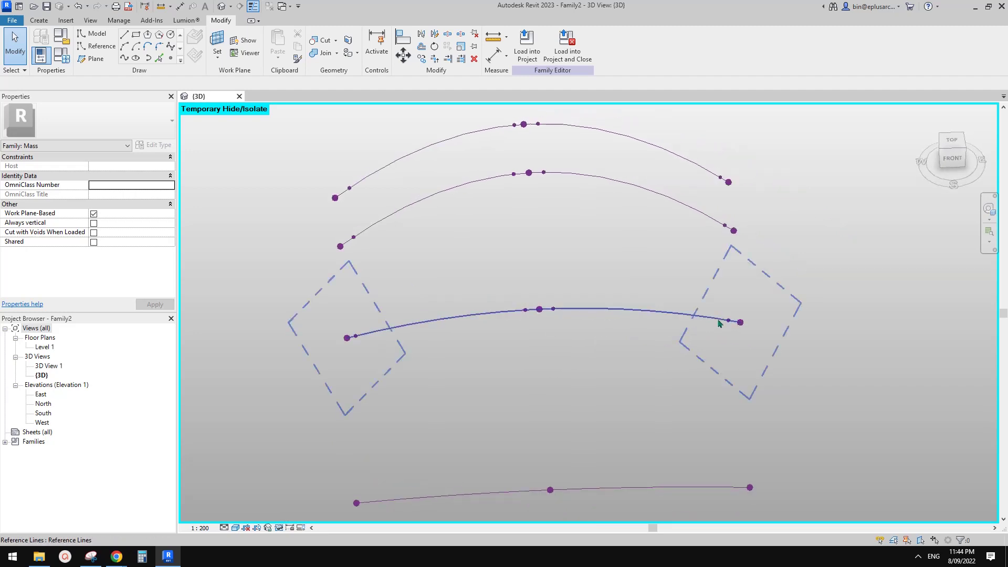
shift+middle_drag(586, 306, 573, 268)
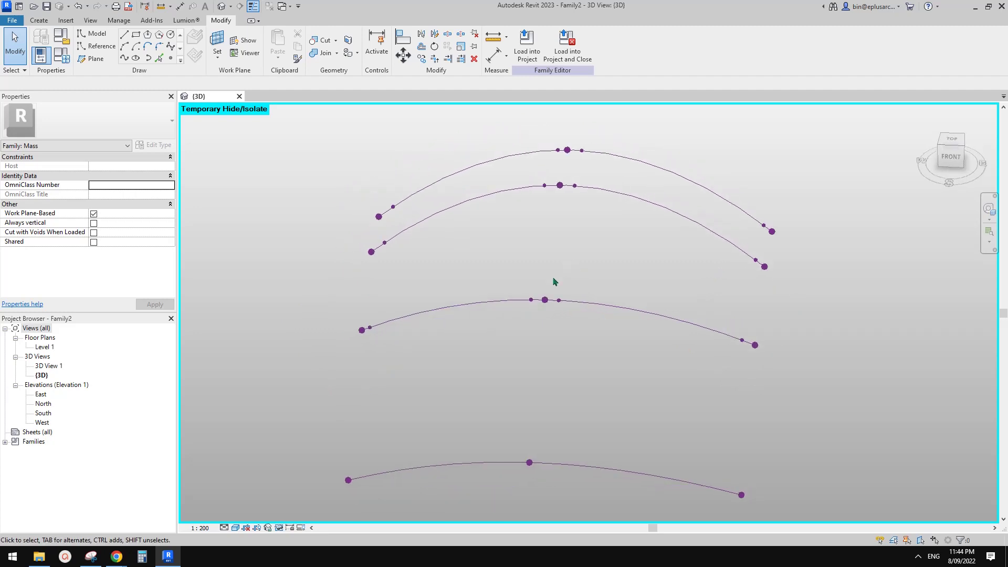
drag(553, 279, 753, 368)
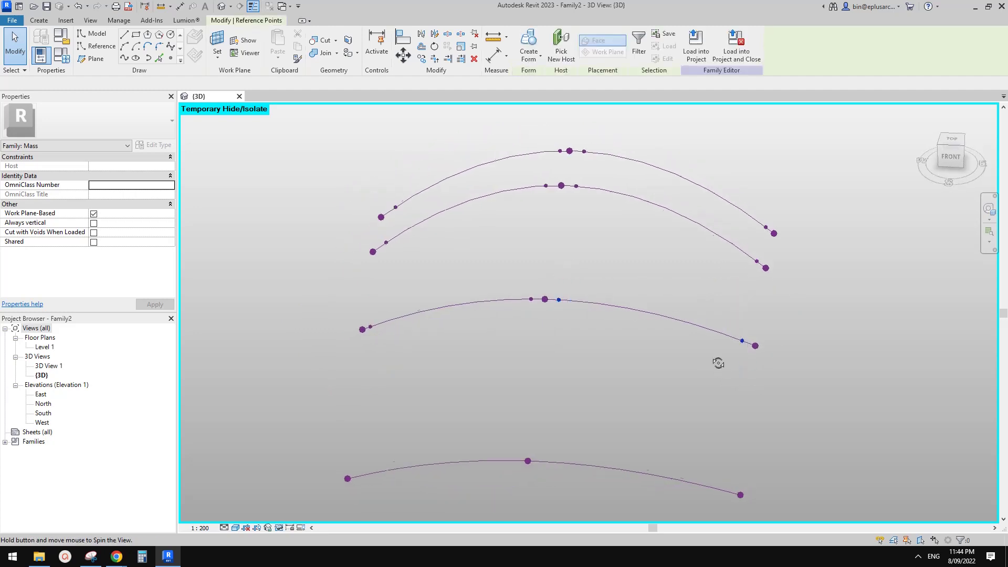
shift+middle_drag(718, 362, 703, 348)
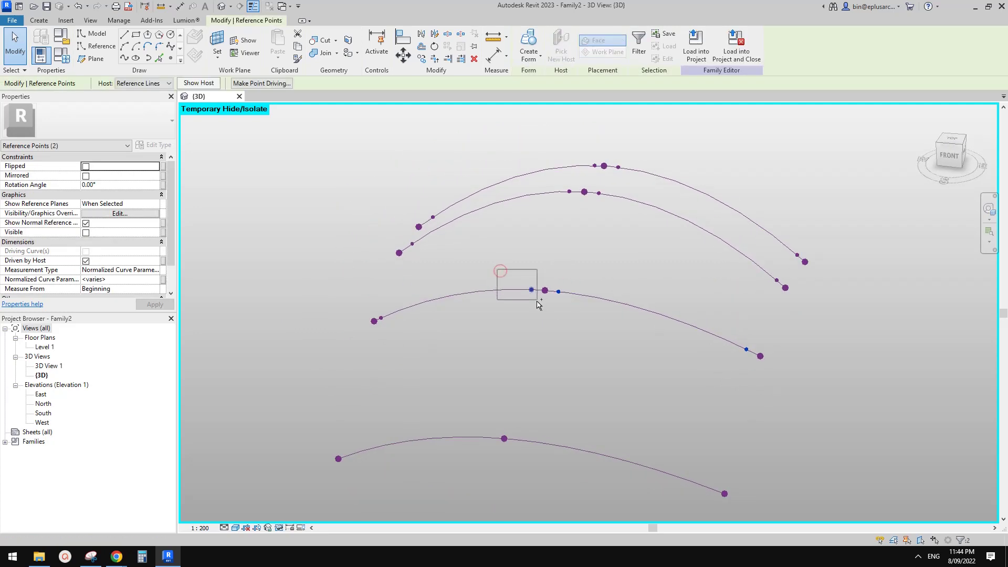
ctrl+drag(537, 300, 536, 300)
ctrl+drag(380, 309, 388, 323)
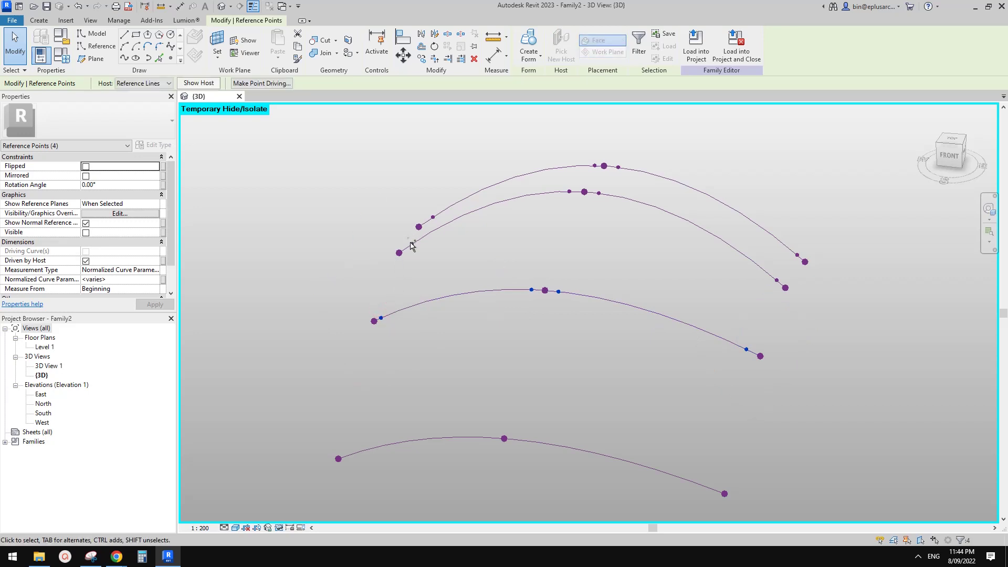
ctrl+drag(406, 236, 421, 253)
ctrl+drag(424, 210, 445, 230)
mouse_move(581, 145)
ctrl+mouse_down()
mouse_move(596, 163)
mouse_move(625, 171)
mouse_move(625, 212)
ctrl+mouse_up()
mouse_move(782, 228)
ctrl+mouse_down()
mouse_move(798, 263)
mouse_move(782, 286)
ctrl+mouse_up()
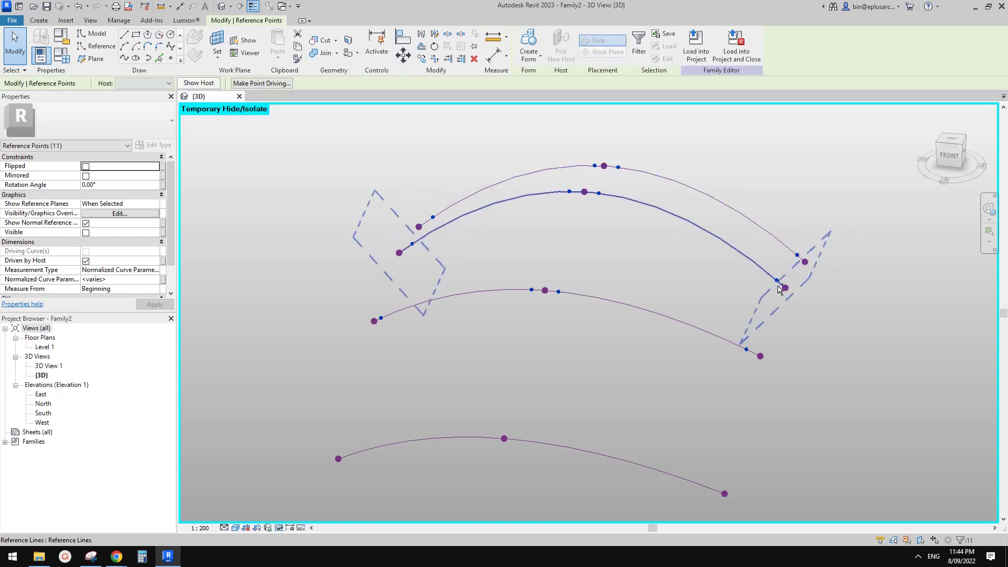
click(253, 85)
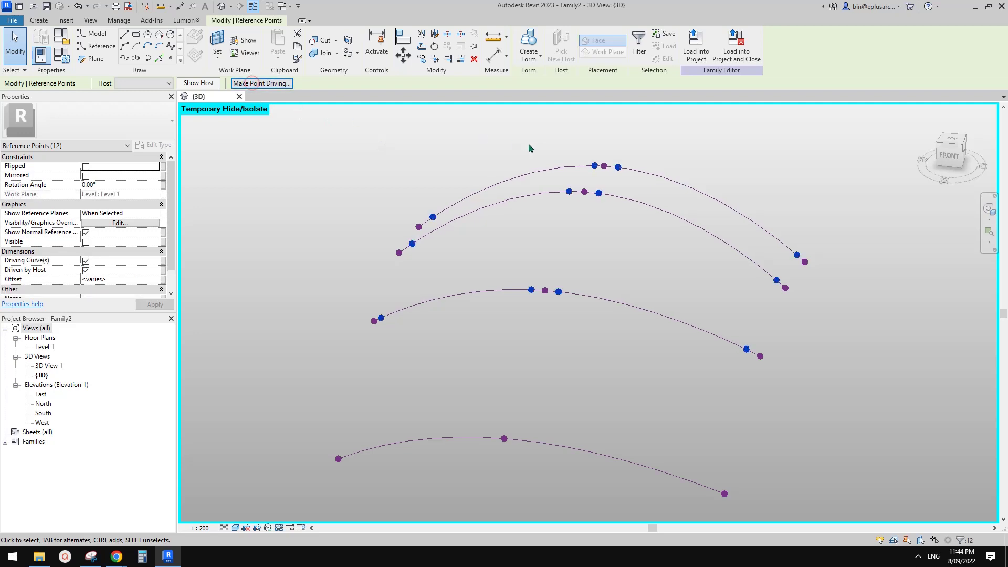
scroll(588, 218, down, 1)
middle_drag(590, 220, 593, 262)
scroll(593, 262, down, 1)
shift+middle_drag(592, 262, 592, 234)
scroll(592, 233, up, 1)
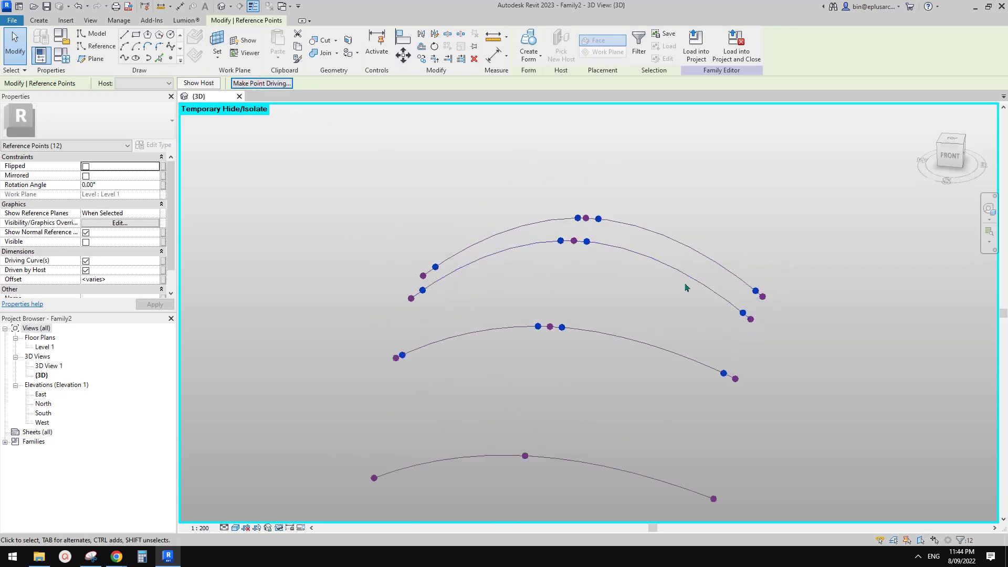
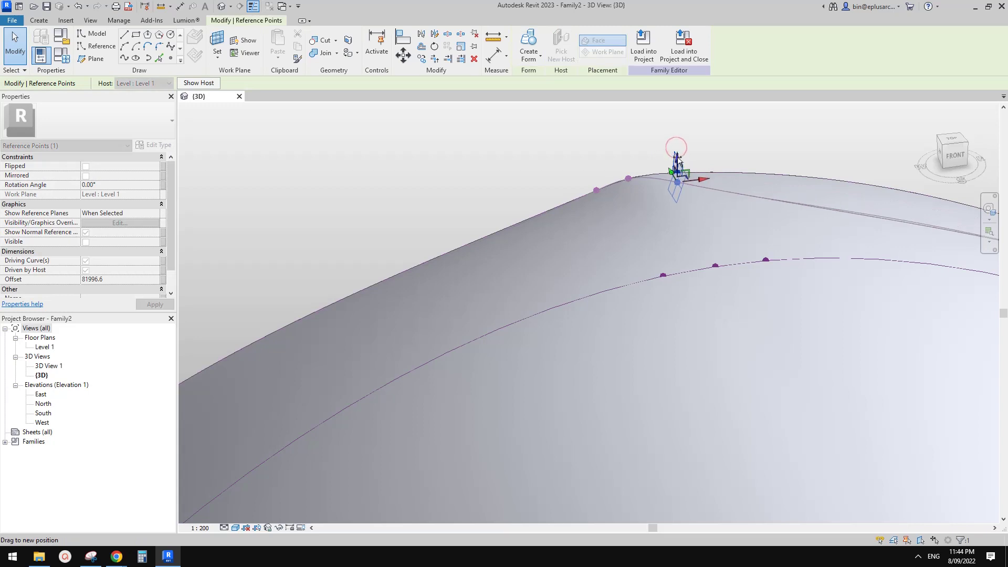
Try to lower the second spline's driving point on the left side of its middle point
scroll(657, 265, down, 1)
middle_drag(657, 276, 701, 204)
scroll(639, 233, down, 3)
click(758, 186)
middle_drag(759, 184, 750, 187)
drag(749, 166, 744, 181)
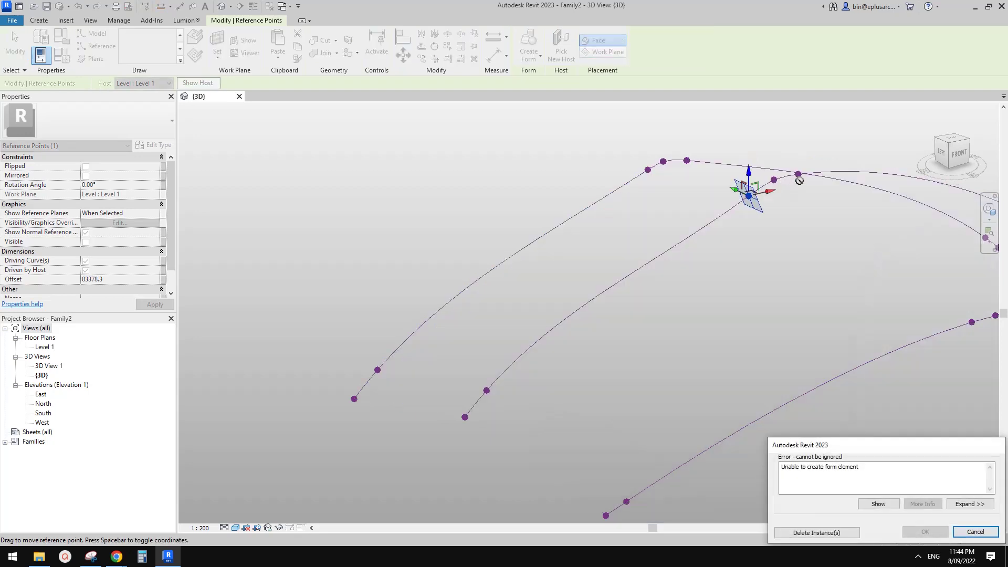
key(Escape)
Lower the driving point near the left end of the rearmost spline slightly
scroll(785, 280, down, 2)
shift+middle_drag(782, 283, 727, 306)
middle_drag(727, 306, 709, 298)
click(665, 245)
shift+middle_drag(688, 257, 648, 273)
scroll(427, 304, up, 1)
mouse_move(439, 289)
mouse_down()
mouse_move(461, 317)
mouse_move(438, 294)
mouse_up()
scroll(456, 312, up, 2)
scroll(727, 278, down, 1)
Select the driving point near the right end of the rearmost spline and lower it slightly
middle_drag(729, 279, 320, 365)
scroll(717, 323, up, 2)
drag(787, 324, 815, 368)
drag(805, 331, 806, 339)
scroll(788, 345, down, 2)
middle_drag(827, 412, 766, 336)
key(Escape)
Lower the point near the right end of the second spline from the rear to an offset of about 74442
click(800, 373)
scroll(800, 373, down, 2)
scroll(802, 374, up, 2)
drag(797, 355, 798, 364)
scroll(630, 277, down, 2)
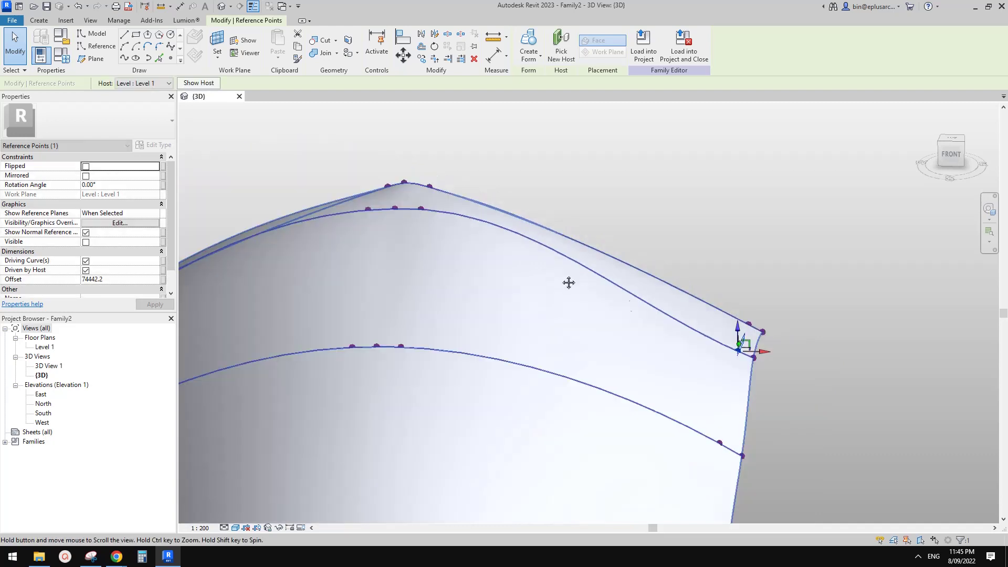
Lower the second spline's driving point just right of its middle point
middle_drag(472, 218, 622, 268)
scroll(623, 268, up, 2)
drag(546, 254, 550, 251)
scroll(399, 278, down, 1)
middle_drag(399, 278, 586, 259)
Lower the second spline's driving point just left of its middle point to an offset of about 83545
key(Tab)
drag(563, 205, 601, 267)
scroll(598, 266, up, 1)
mouse_move(590, 265)
shift+middle_down()
mouse_move(580, 262)
mouse_move(587, 254)
shift+middle_up()
mouse_move(587, 253)
mouse_down()
mouse_move(588, 234)
mouse_move(588, 244)
mouse_up()
scroll(588, 251, down, 2)
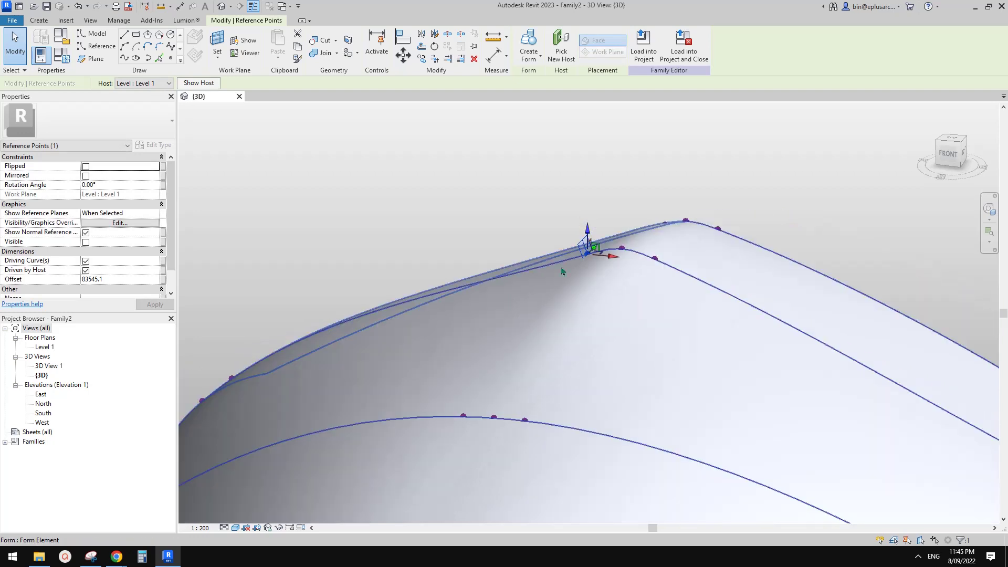
Lower the driving point near the second spline's left end to an offset of about 75321
middle_drag(369, 320, 542, 270)
shift+middle_drag(446, 327, 479, 336)
click(387, 358)
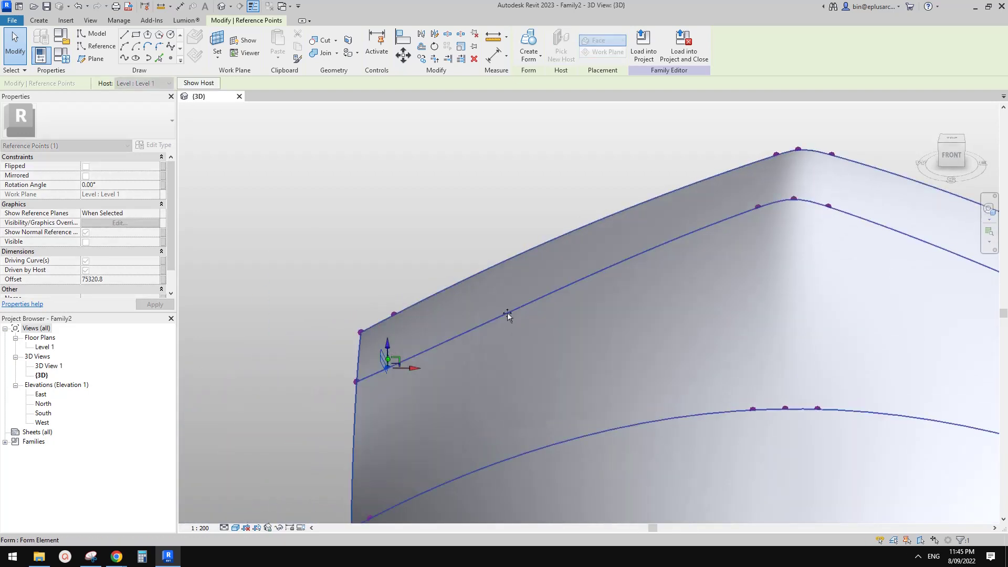
shift+middle_drag(603, 288, 571, 279)
key(Escape)
Lower the third spline's point right of its middle to an offset of about 81588 and switch the view to wireframe
shift+middle_drag(726, 238, 577, 294)
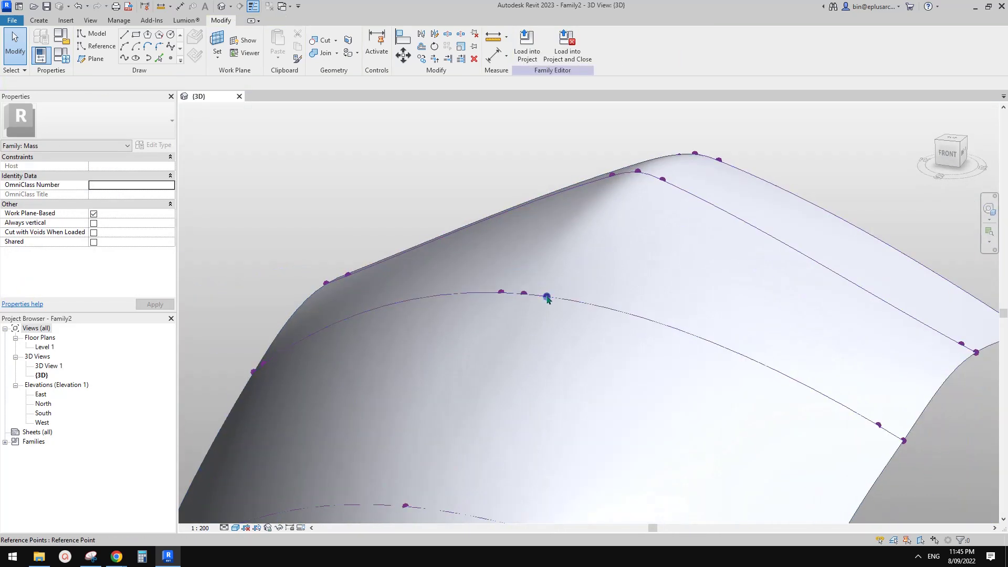
click(547, 298)
drag(550, 279, 549, 279)
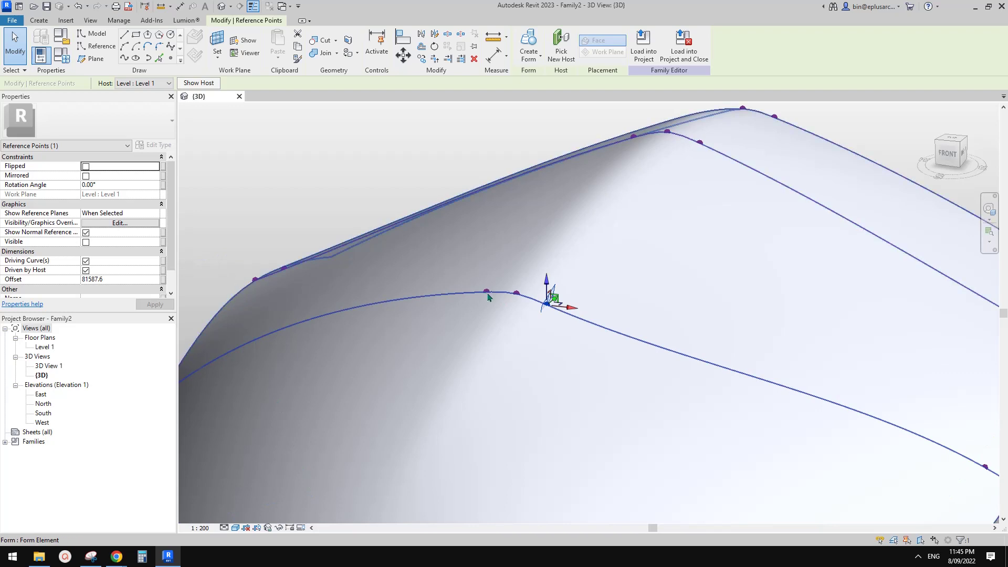
key(Escape)
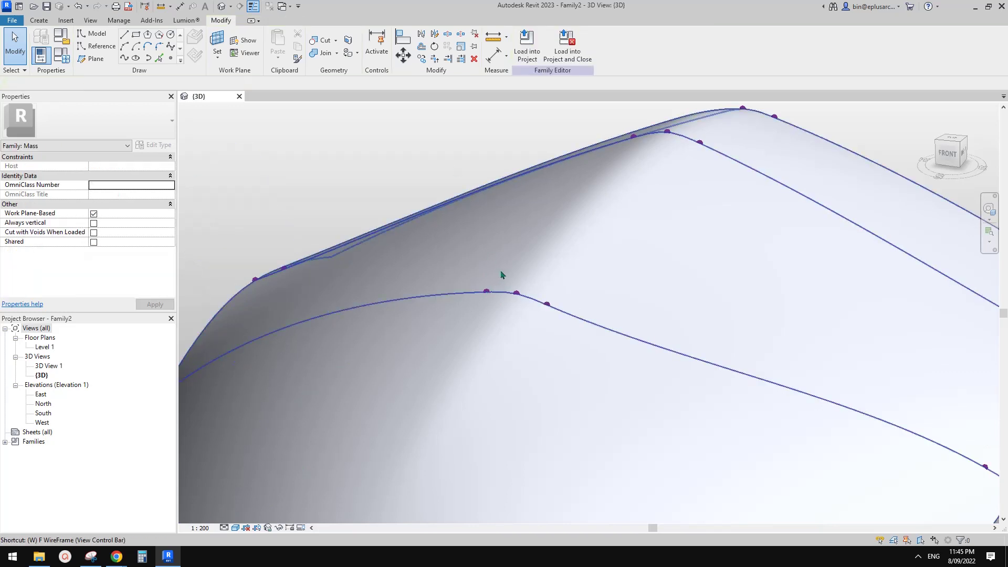
key(f)
Try to lower the third spline's driving point left of its middle point to an offset of about 81532
click(486, 292)
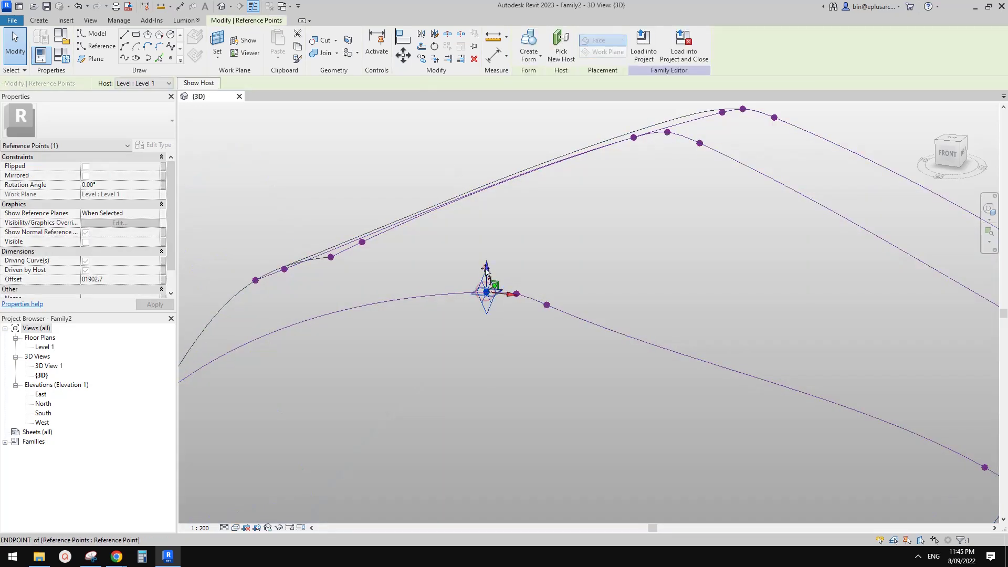
drag(488, 262, 488, 269)
middle_drag(488, 268, 602, 284)
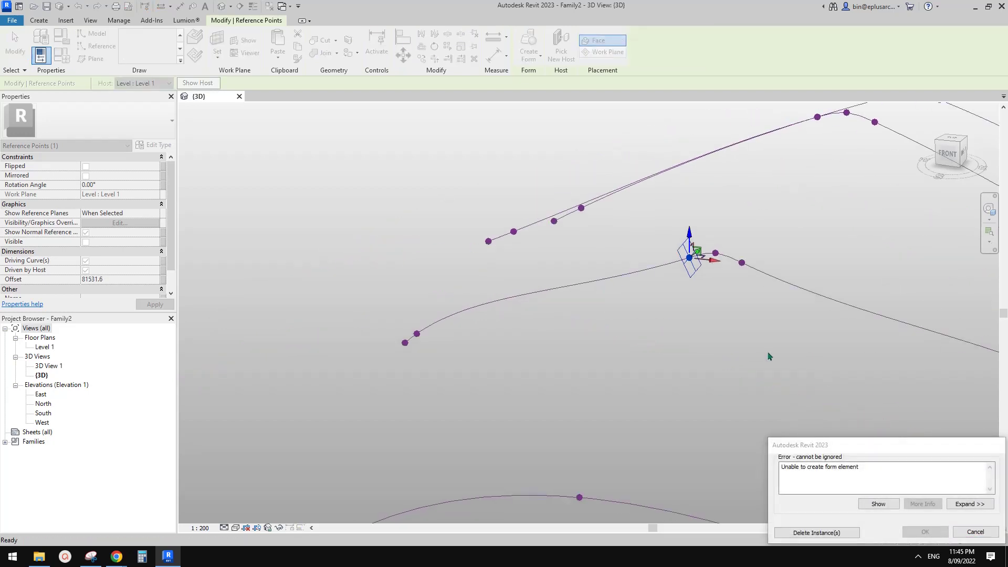
click(974, 531)
Lower the third spline's driving point left of its middle point to an offset of about 81699
scroll(556, 281, up, 3)
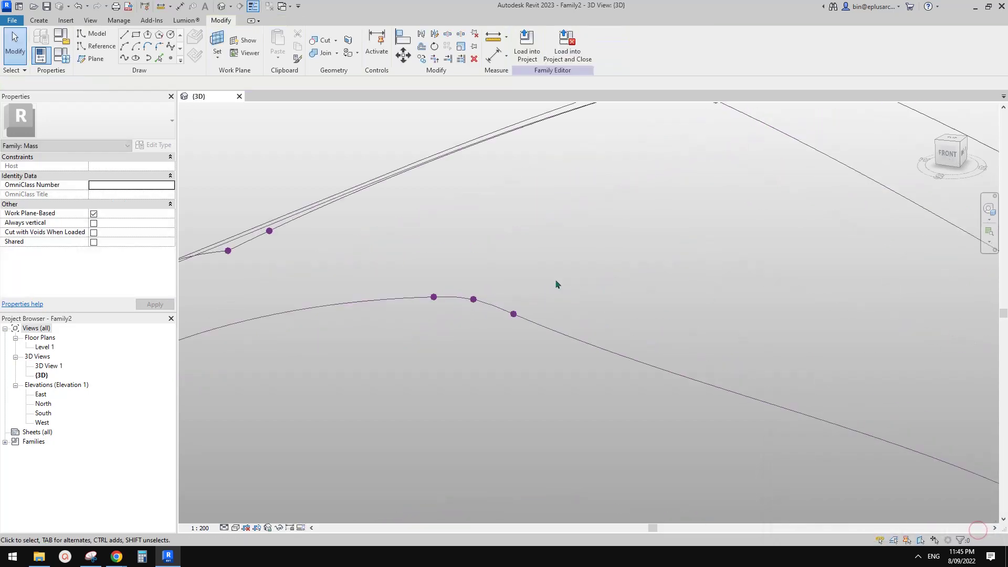
scroll(418, 308, up, 1)
click(440, 296)
drag(440, 269, 440, 274)
scroll(454, 312, down, 3)
Lower the driving point near the left end of the third spline from the rear slightly
middle_drag(357, 336, 656, 241)
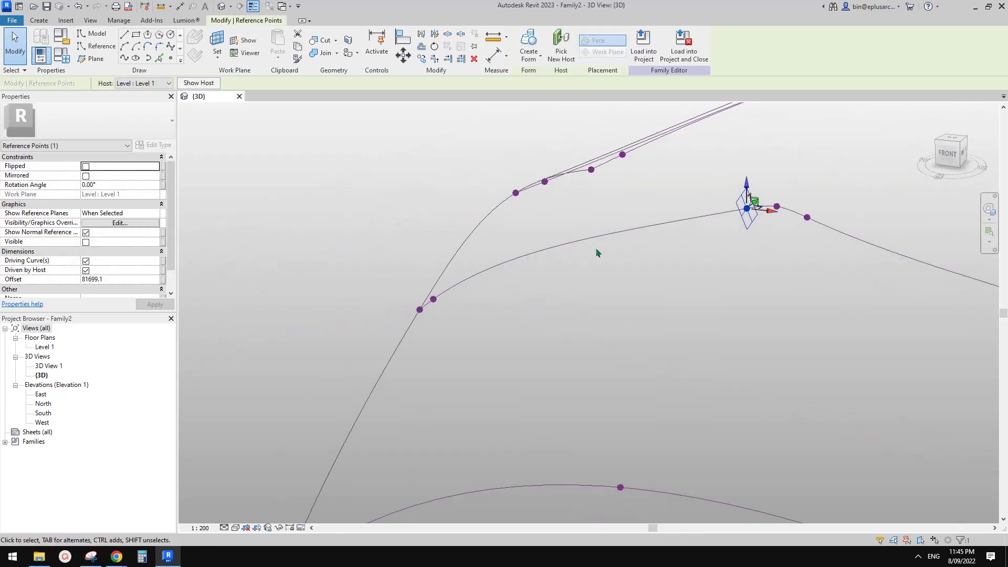
scroll(437, 288, up, 2)
click(437, 308)
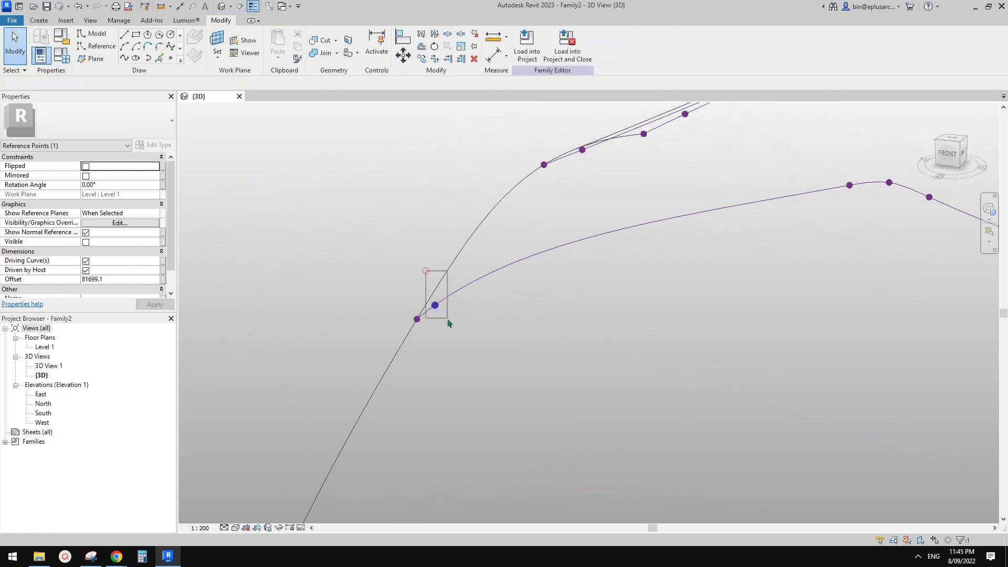
drag(436, 285, 437, 287)
scroll(447, 288, down, 1)
Lower the driving point near the right end of the third spline to an offset of about 72966
middle_drag(712, 294, 157, 245)
scroll(704, 289, up, 2)
click(684, 357)
drag(684, 331, 684, 339)
scroll(619, 343, down, 4)
mouse_move(591, 344)
middle_down()
mouse_move(702, 338)
mouse_move(665, 314)
mouse_move(698, 274)
mouse_move(827, 276)
mouse_move(668, 395)
mouse_move(562, 356)
middle_up()
click(387, 435)
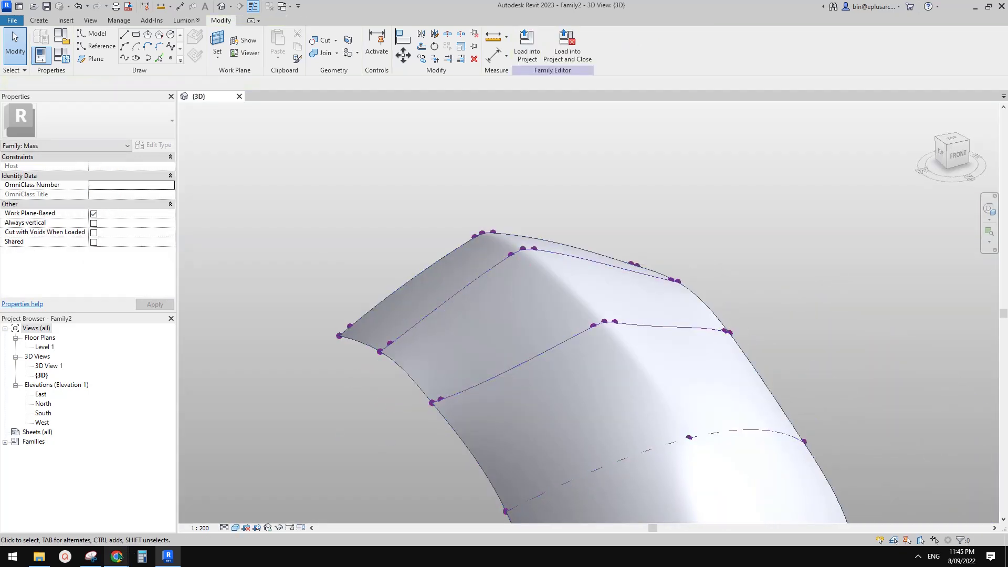
Switch to the stadium photo in the Google Docs document to check the roof shape, and return to Revit
mouse_move(116, 556)
click(386, 516)
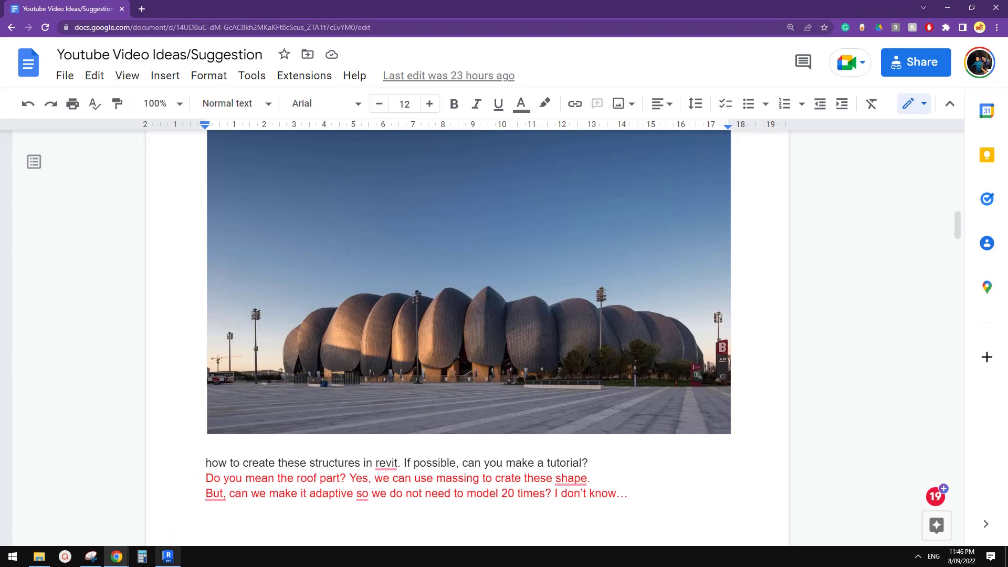
click(168, 556)
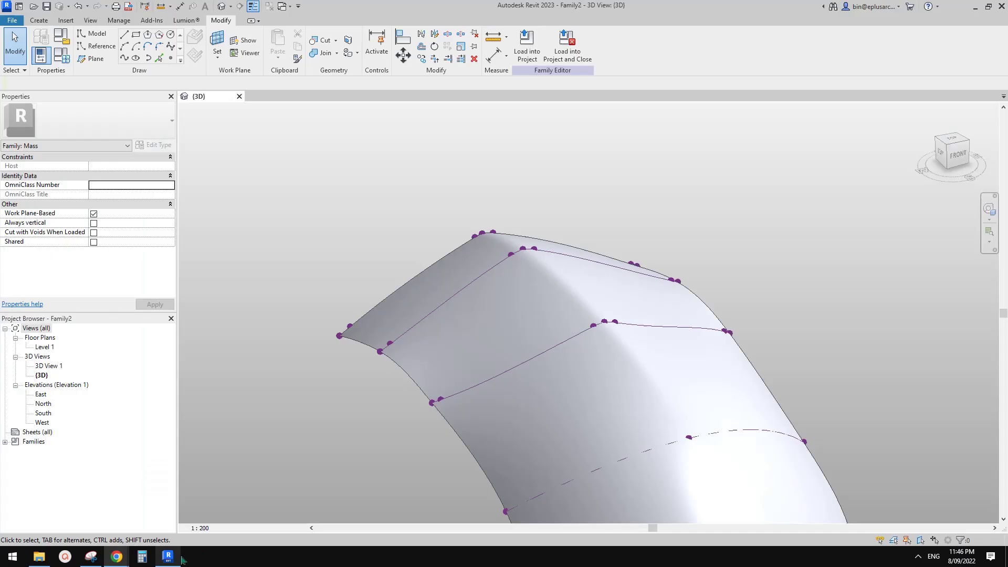
Move the driving point near the third spline's right end slightly inward along the horizontal axis
scroll(545, 408, down, 2)
middle_drag(544, 408, 502, 326)
shift+middle_drag(624, 398, 634, 360)
scroll(705, 335, up, 1)
mouse_move(722, 328)
shift+middle_down()
mouse_move(747, 315)
mouse_move(730, 327)
shift+middle_up()
scroll(722, 312, up, 1)
click(709, 333)
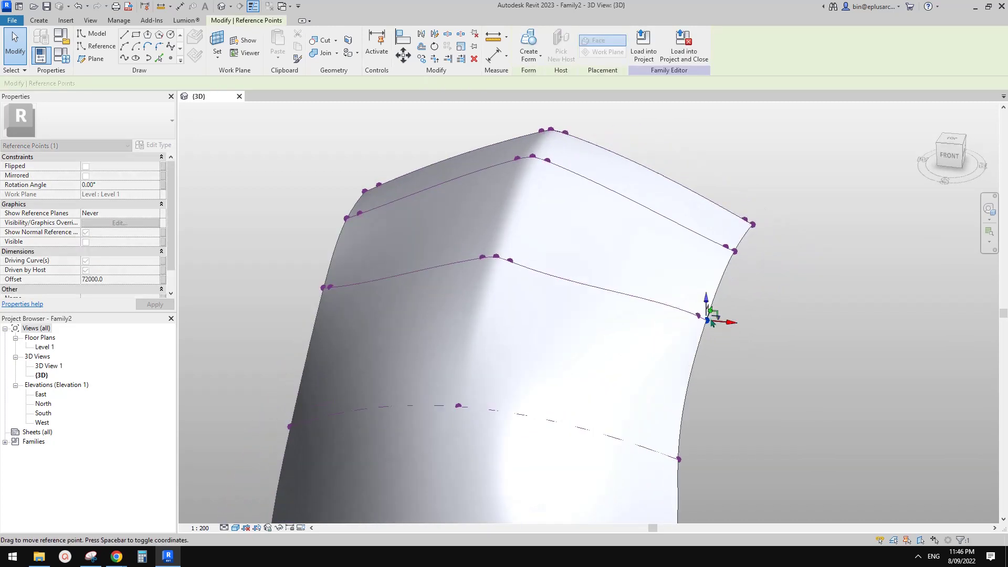
scroll(708, 321, up, 3)
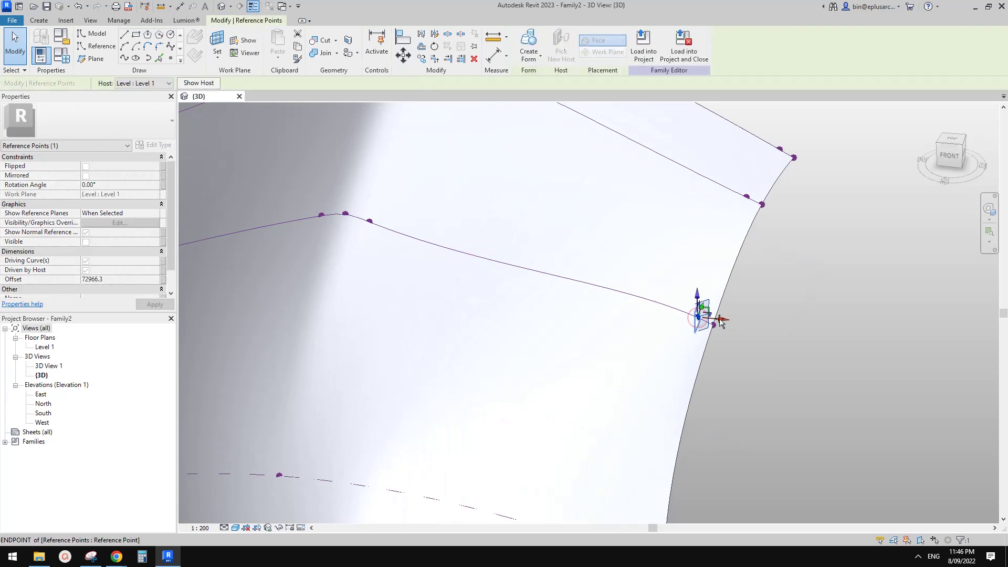
drag(723, 319, 711, 319)
scroll(711, 321, down, 2)
shift+middle_drag(708, 322, 571, 375)
key(Escape)
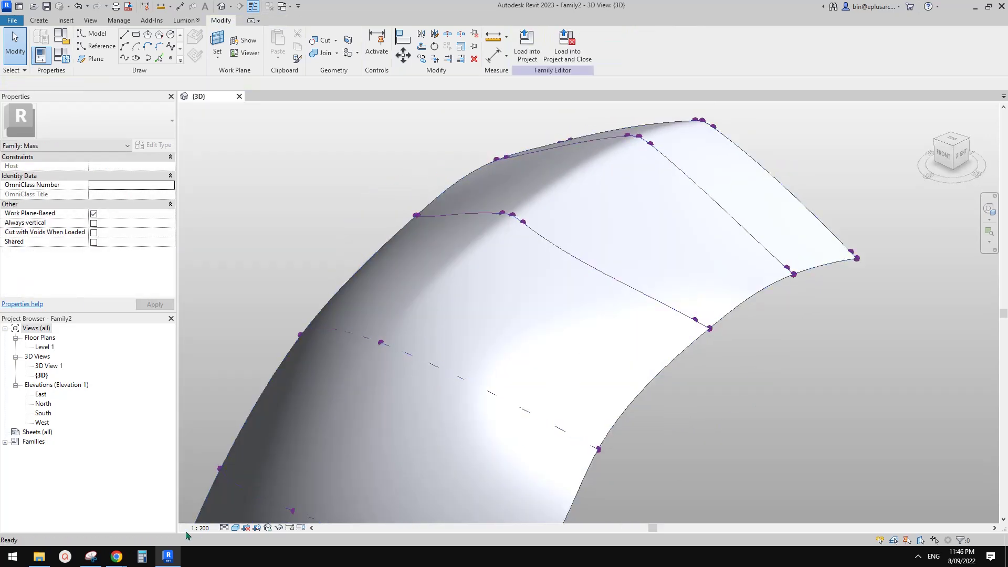
Check the ridge shape in the Google Docs stadium photo again and return to the Revit mass
mouse_move(121, 558)
click(398, 520)
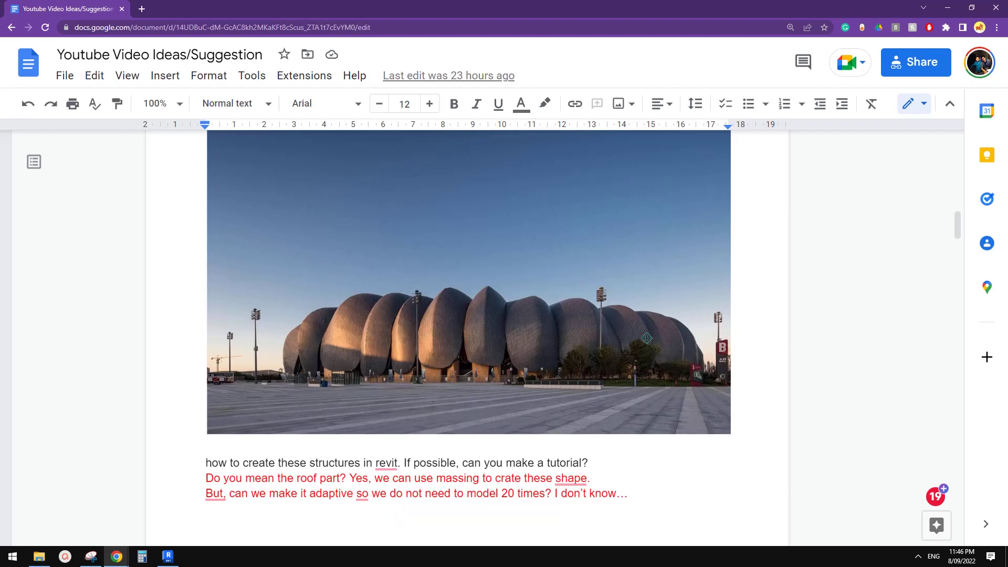
click(177, 560)
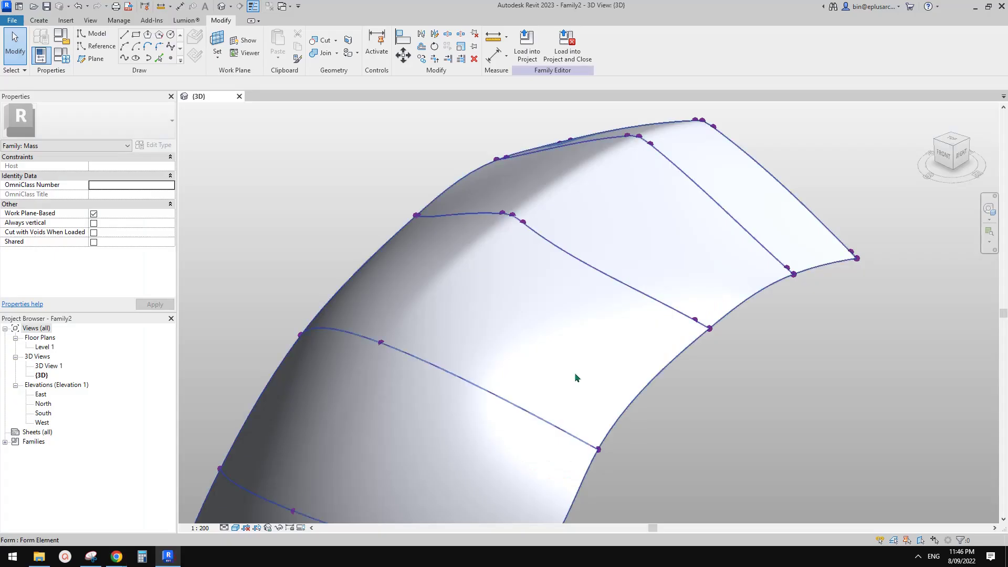
Examine the refined roof mass from the front, right side and above, checking its ridge, end curves and overall shape
scroll(558, 380, down, 2)
scroll(544, 294, up, 2)
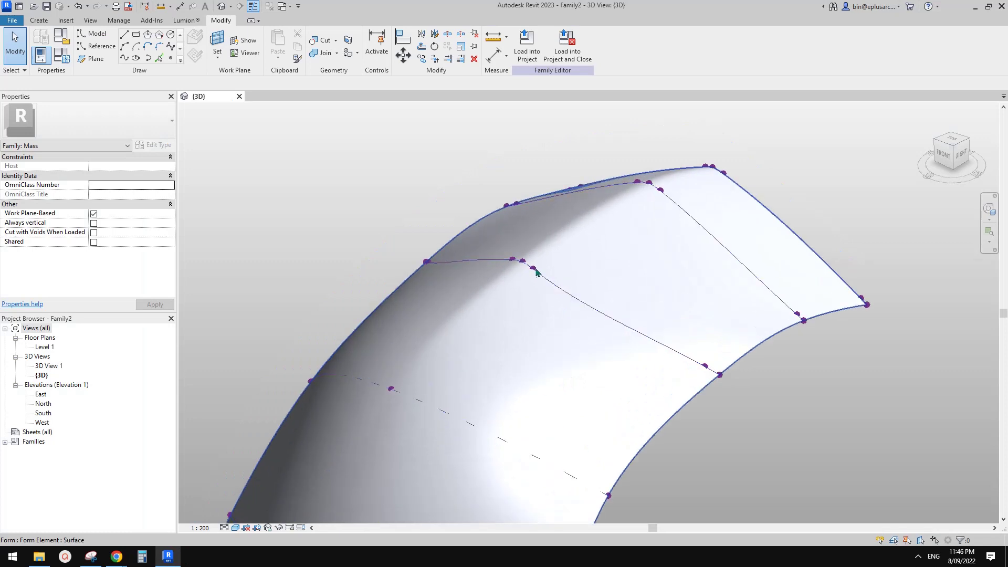
click(533, 268)
key(Escape)
scroll(557, 288, down, 2)
shift+middle_drag(563, 298, 646, 312)
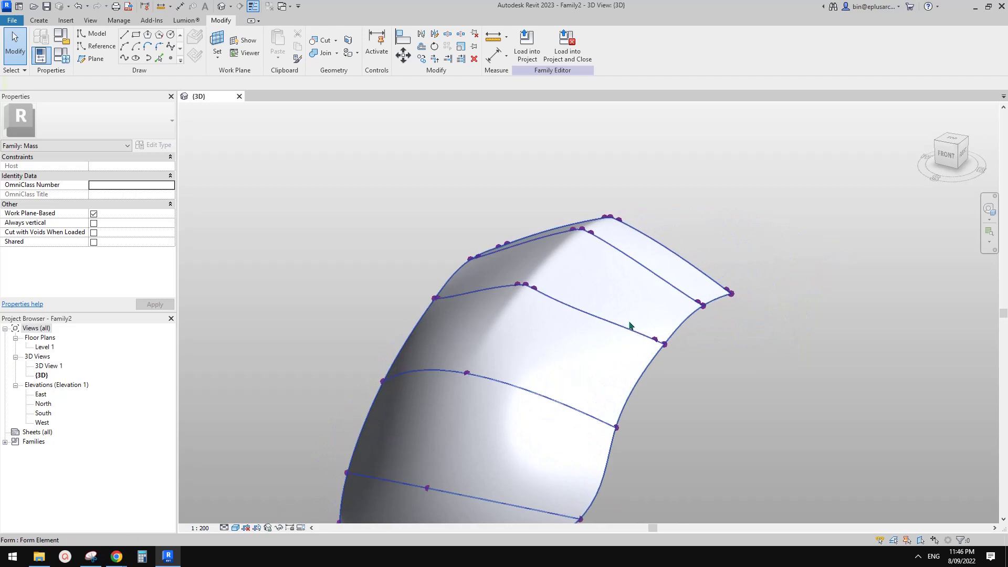
shift+middle_drag(614, 308, 543, 406)
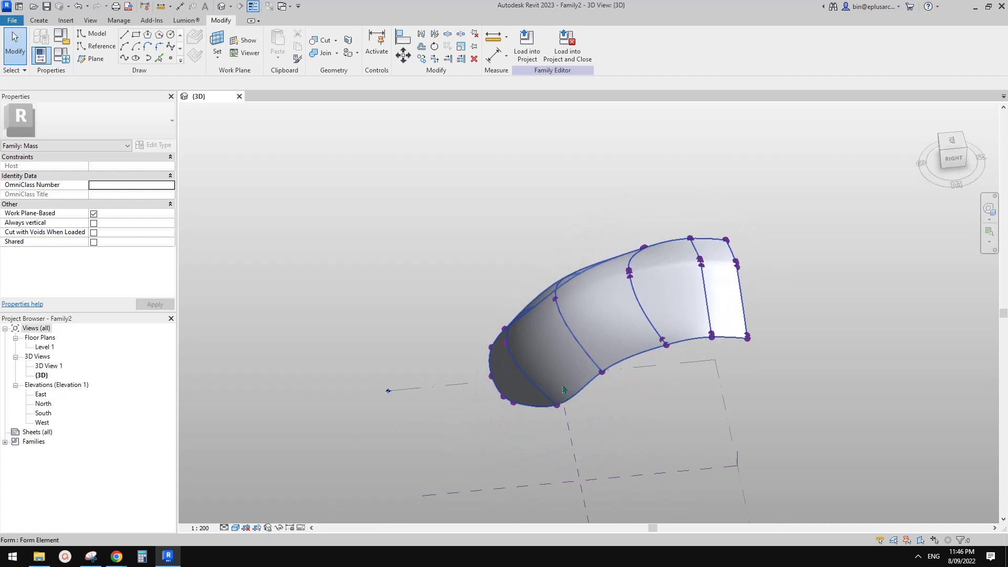
shift+middle_drag(676, 341, 603, 437)
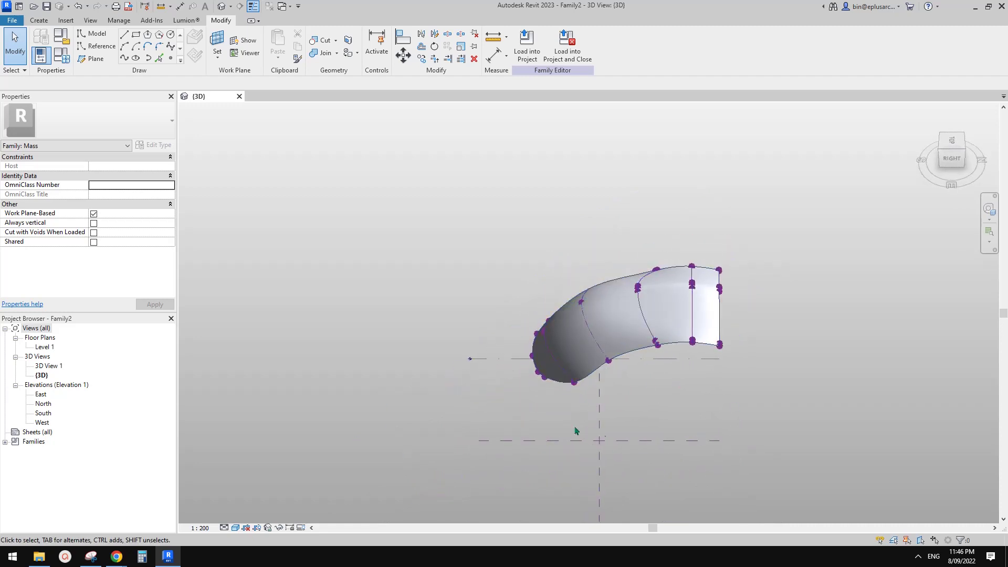
middle_drag(737, 415, 551, 379)
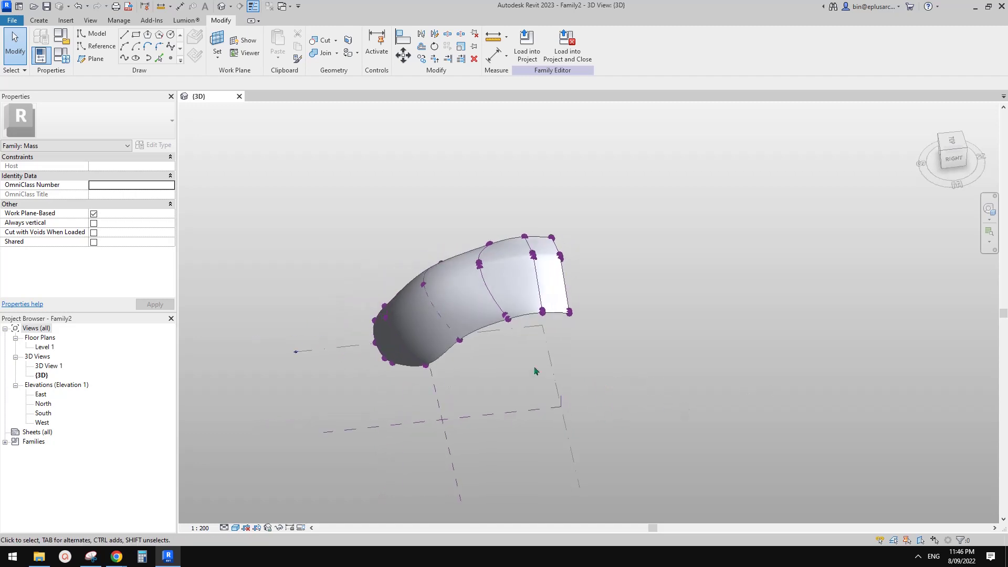
shift+middle_drag(719, 299, 802, 268)
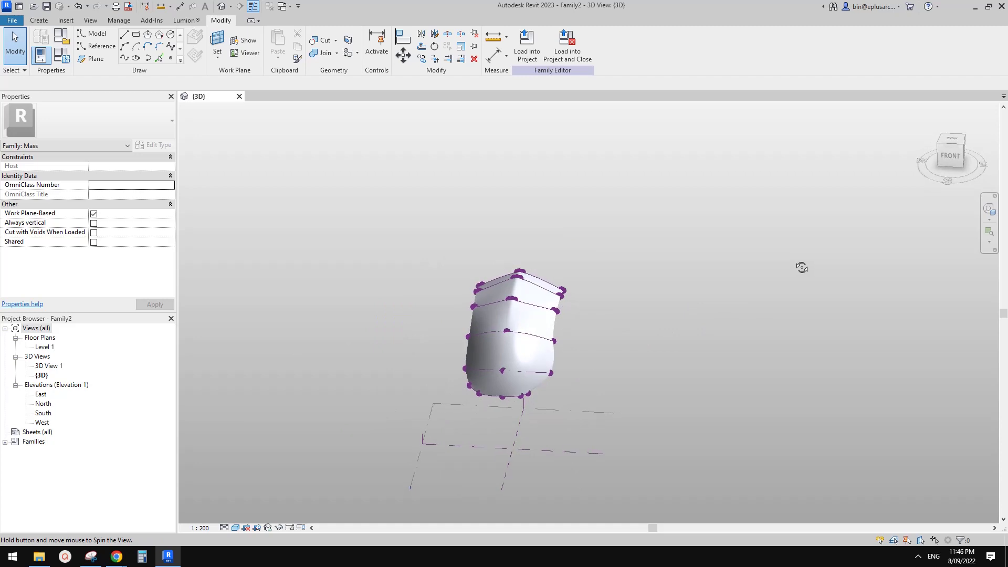
shift+middle_drag(556, 398, 522, 382)
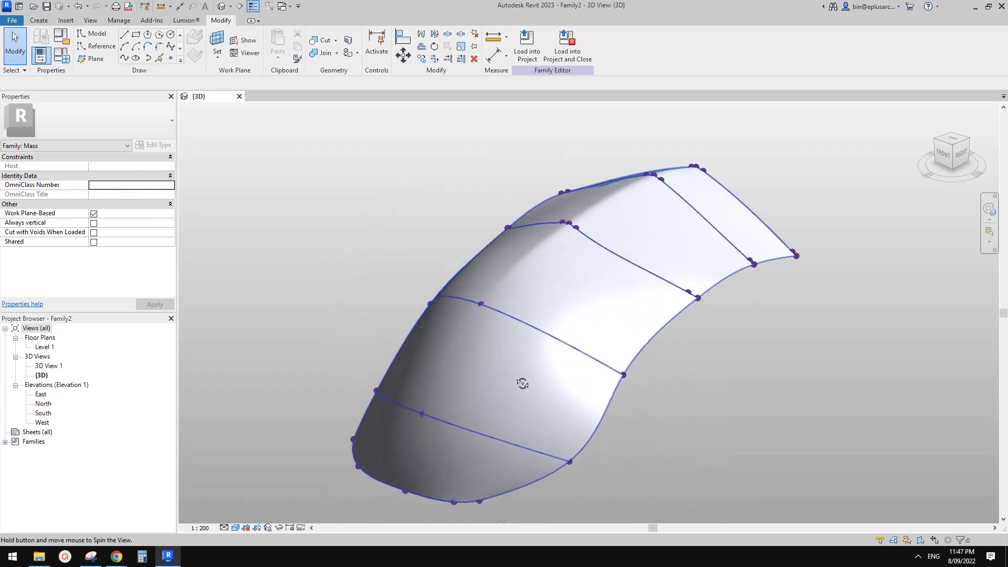
Compare the roof mass in Revit with the shell segments in the Google Docs stadium photo
click(118, 557)
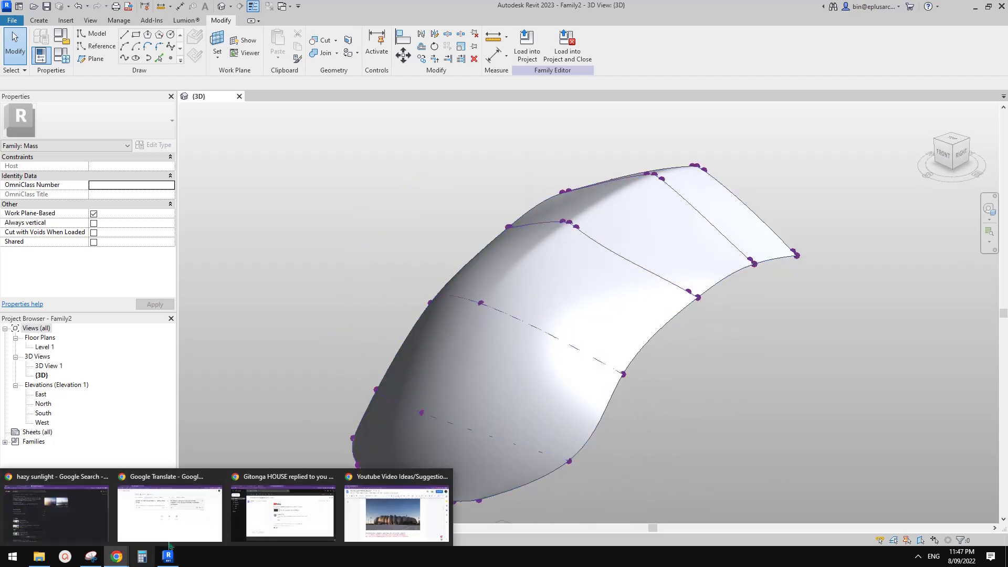
click(376, 511)
scroll(532, 335, up, 1)
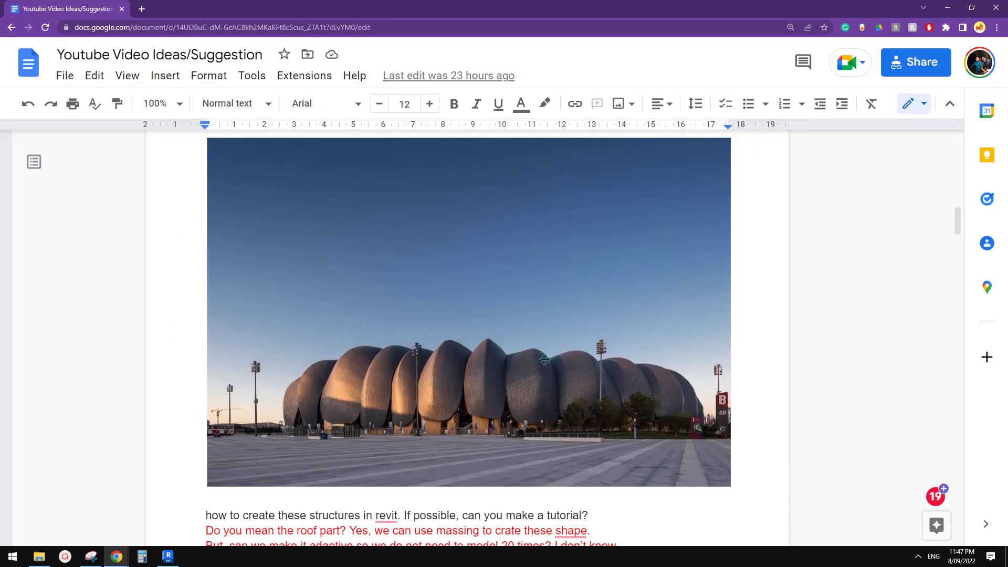
click(171, 558)
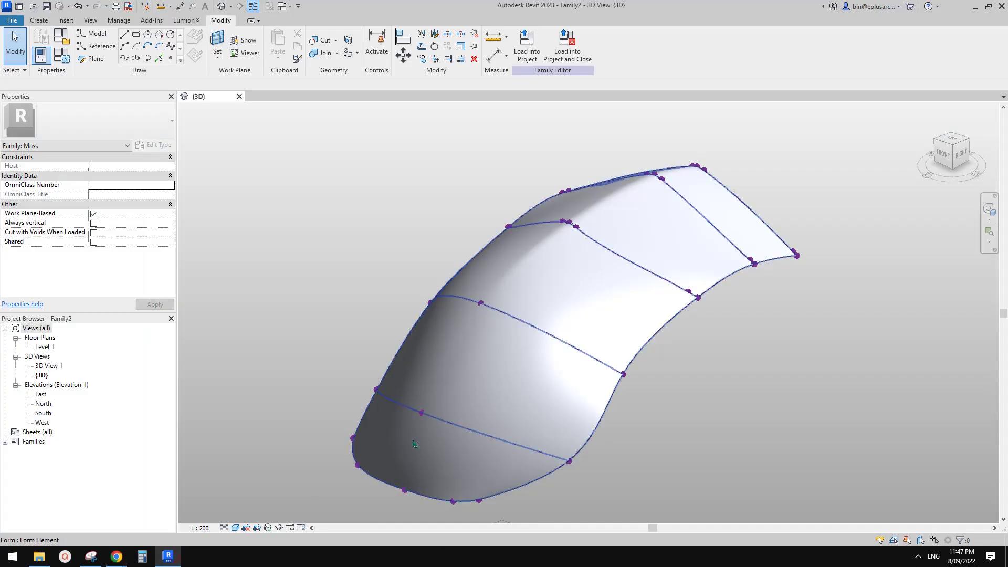
click(116, 558)
click(409, 508)
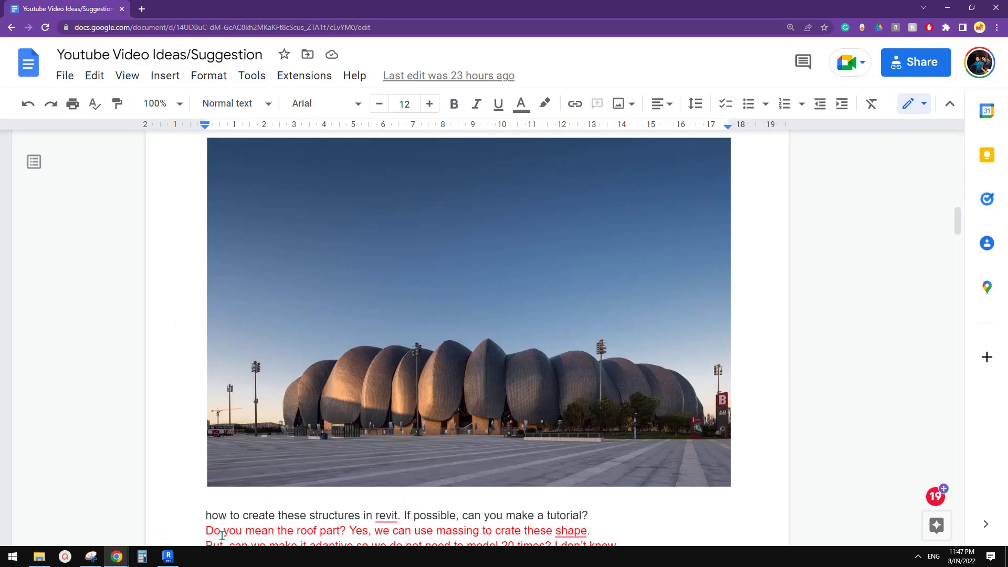
click(168, 557)
shift+middle_drag(641, 371, 609, 402)
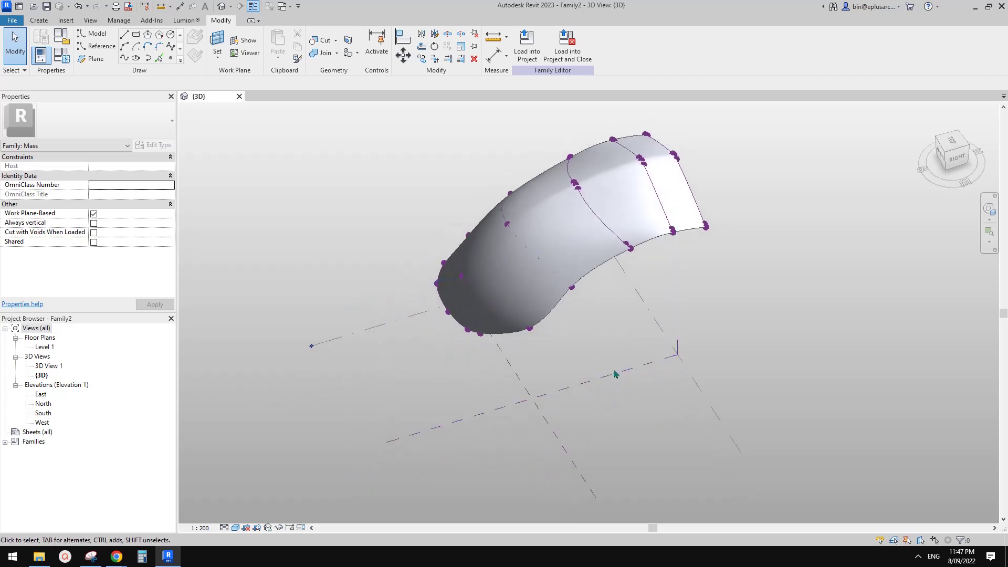
scroll(593, 337, down, 3)
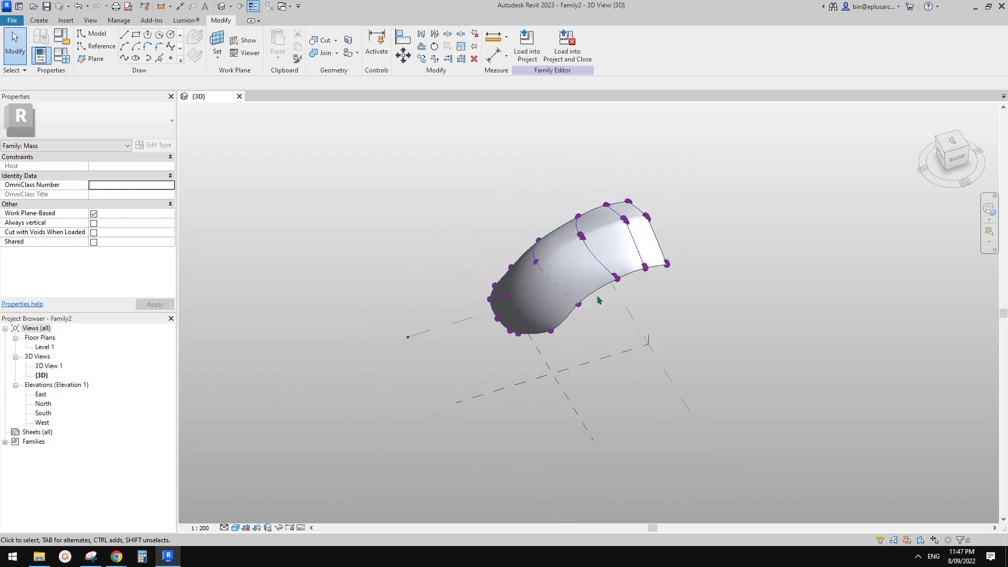
shift+middle_drag(601, 400, 507, 322)
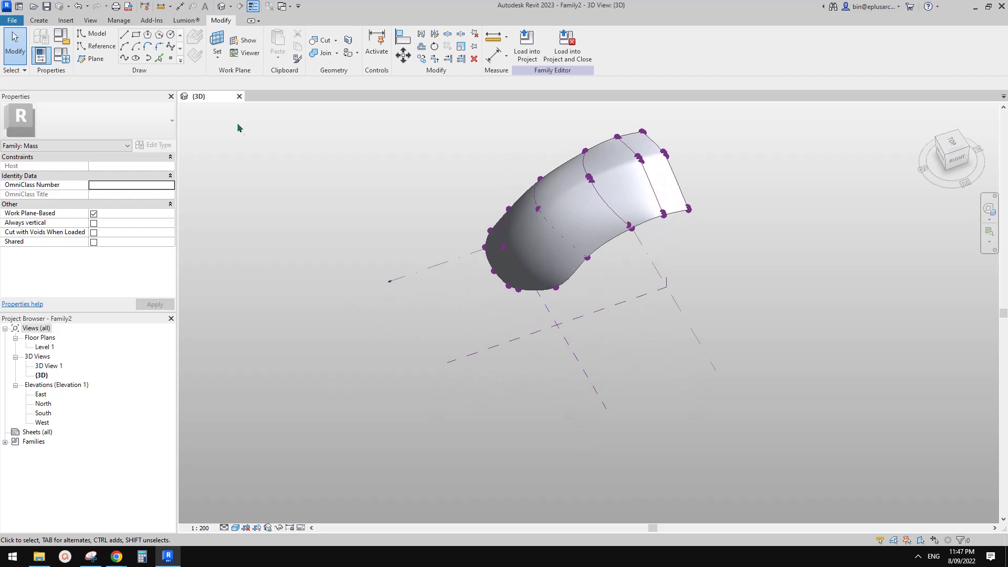
click(102, 47)
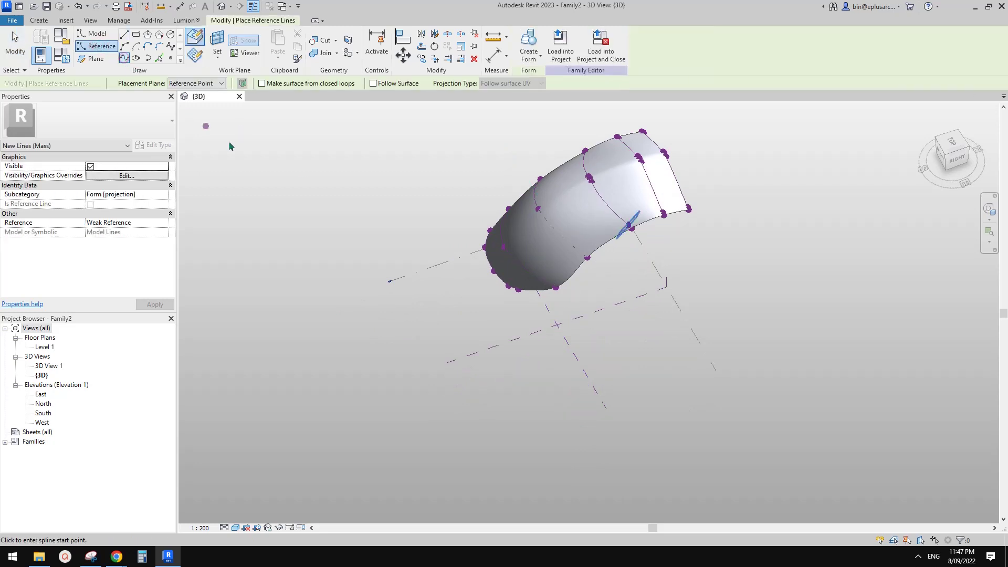
middle_drag(372, 317, 362, 252)
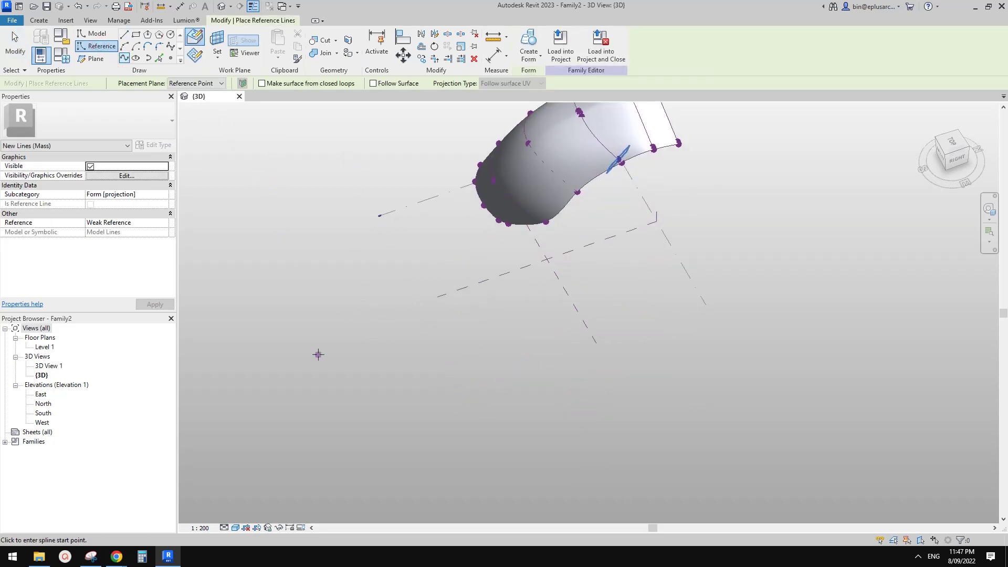
middle_drag(453, 347, 421, 418)
key(Escape)
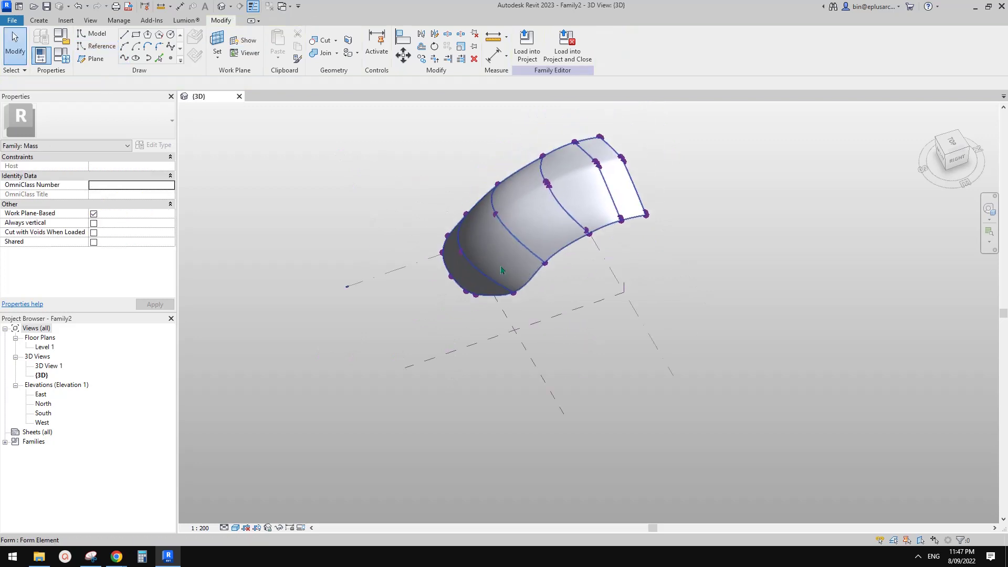
click(106, 50)
middle_drag(508, 342, 508, 276)
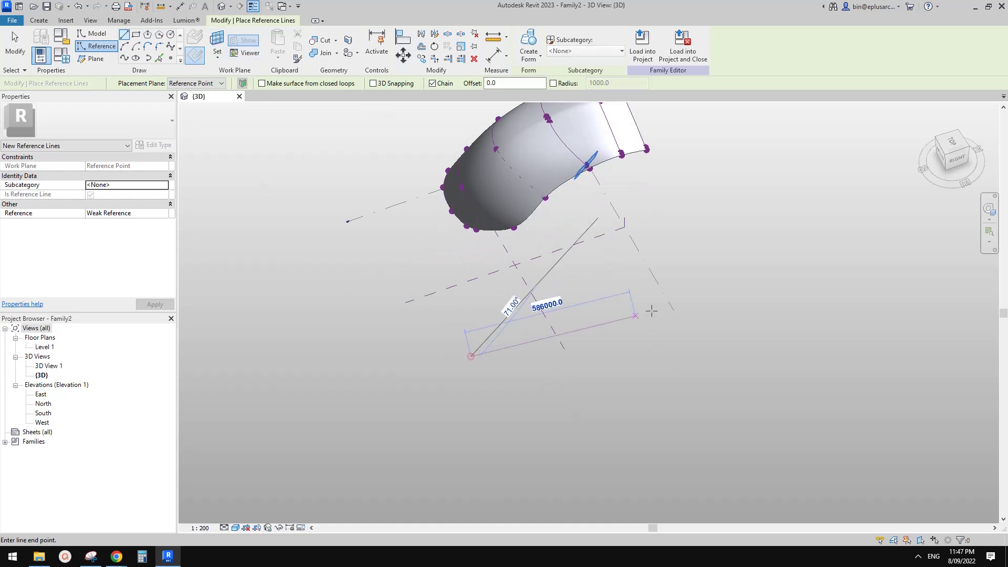
key(Escape)
key(Escape)
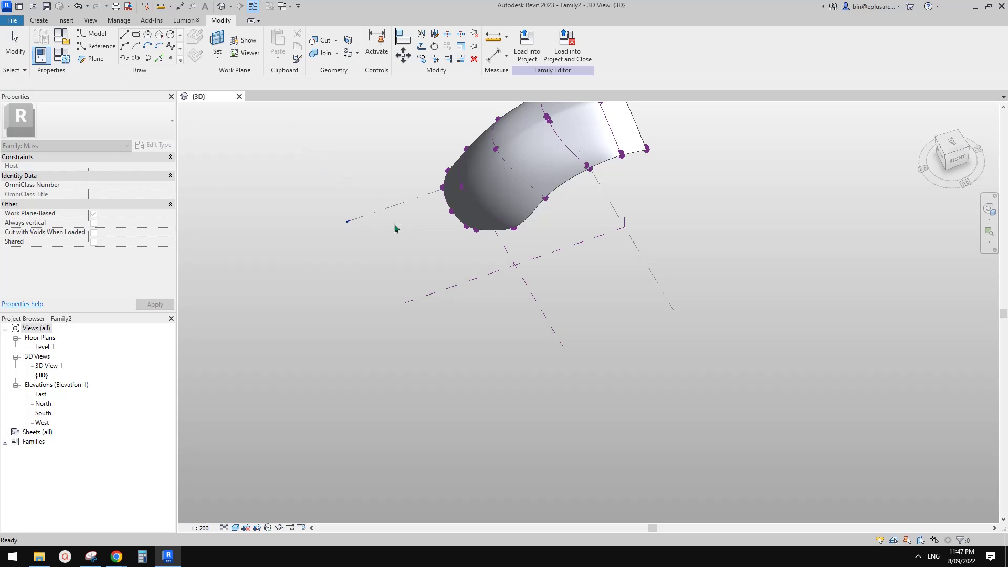
Draw a straight line about 71000 mm long on Level 1 beside the roof mass and convert it to a reference line
click(393, 206)
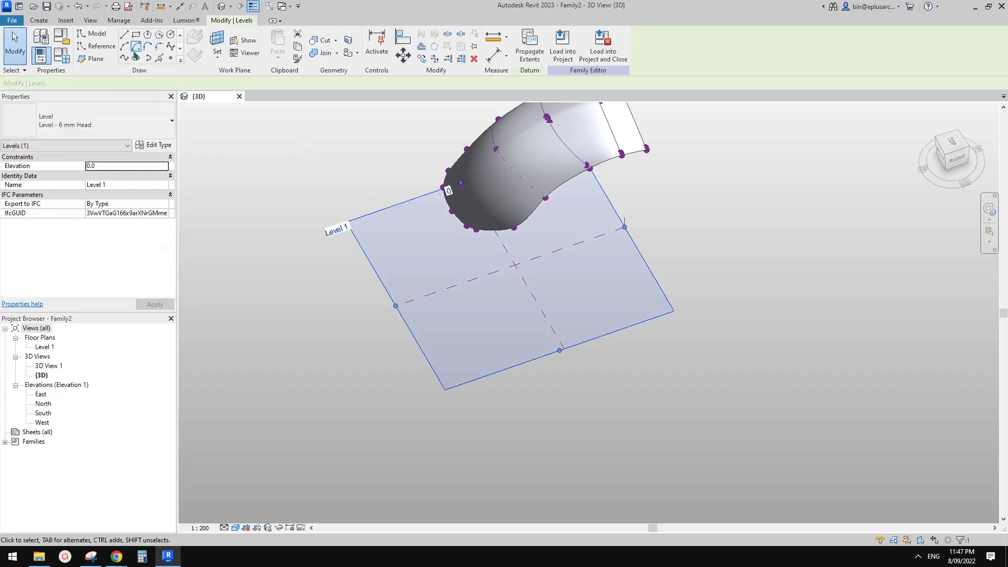
click(124, 37)
click(475, 329)
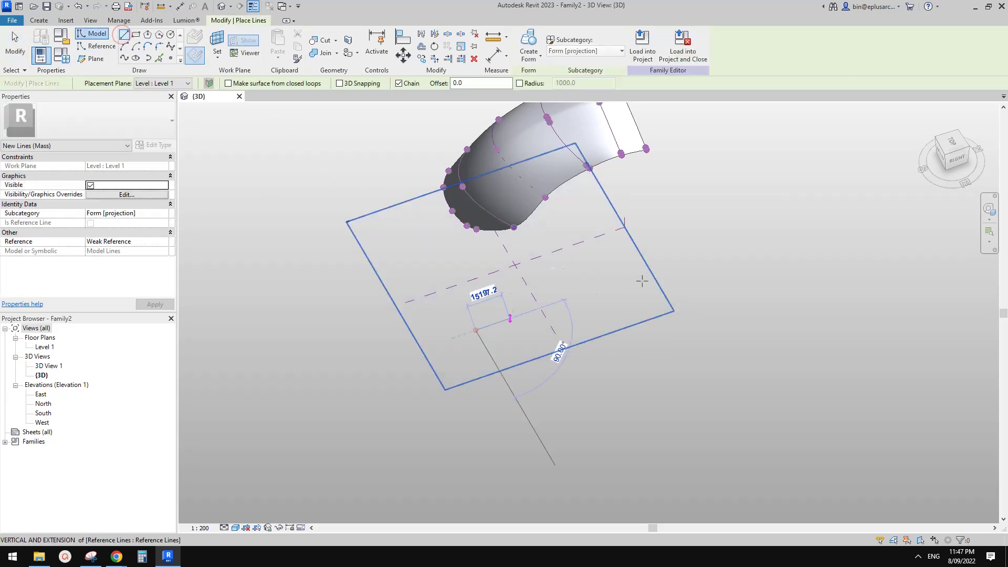
click(636, 275)
key(Escape)
key(Escape)
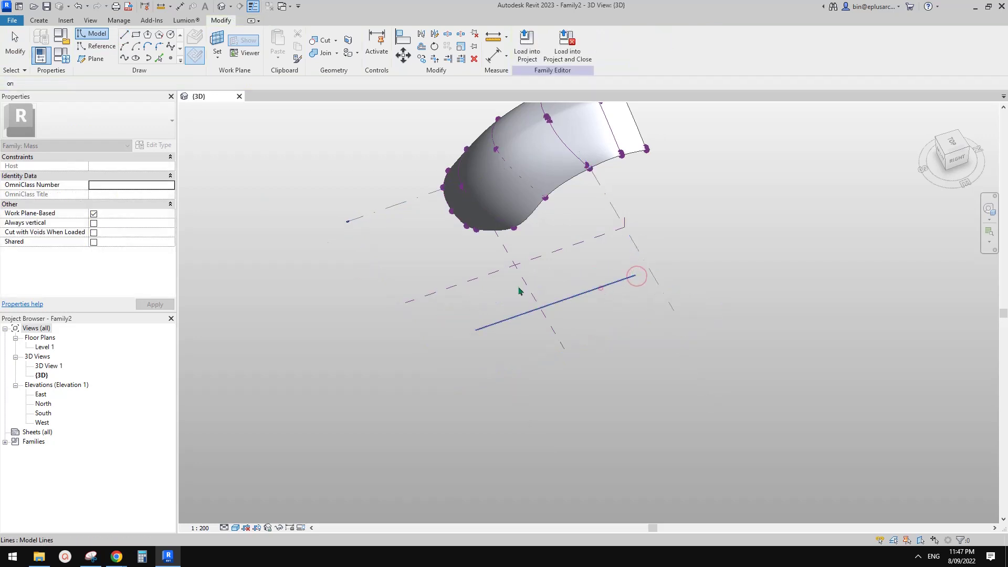
click(91, 243)
scroll(512, 315, up, 4)
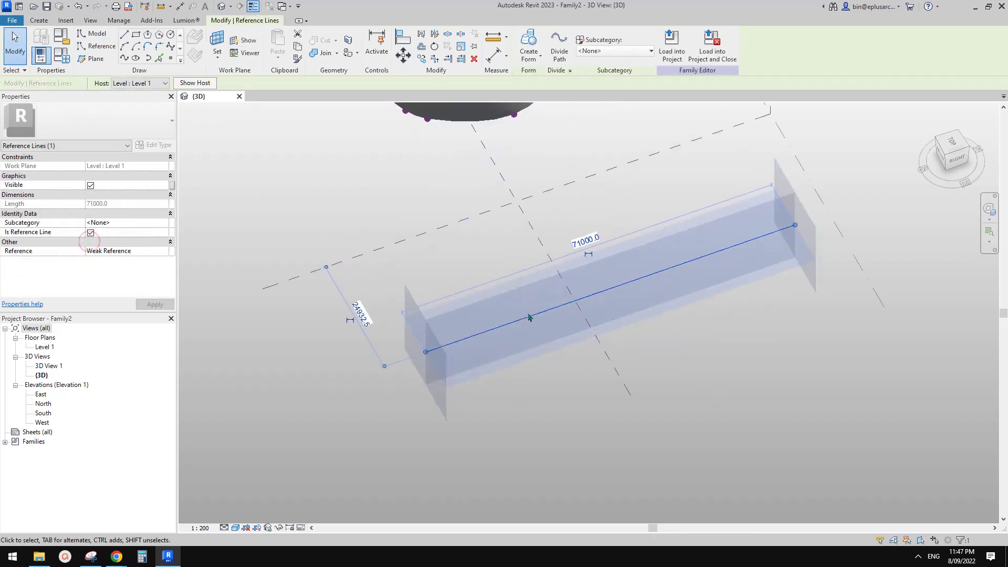
Place a reference point on the new reference line, close to its near end
click(170, 58)
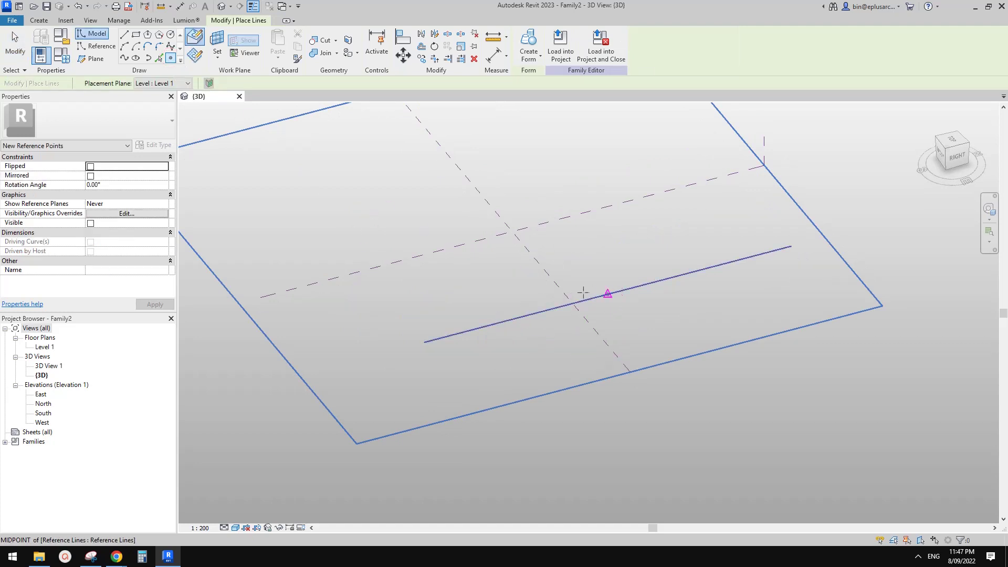
click(100, 46)
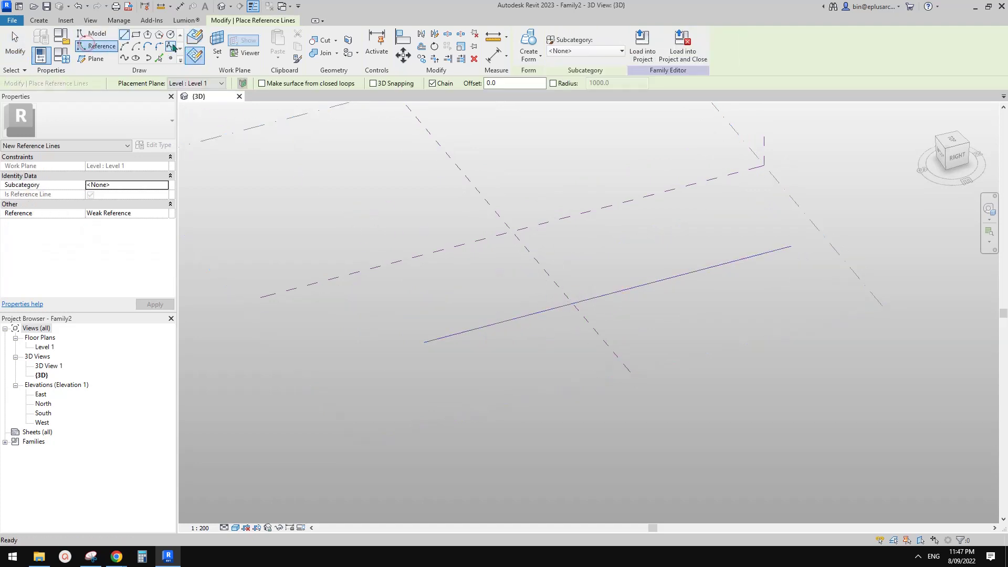
click(195, 39)
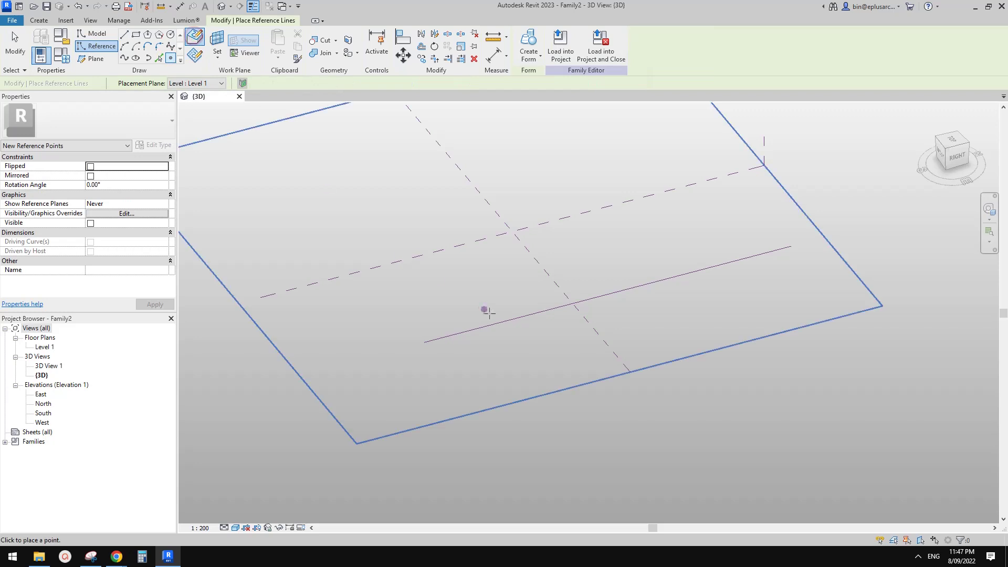
key(Escape)
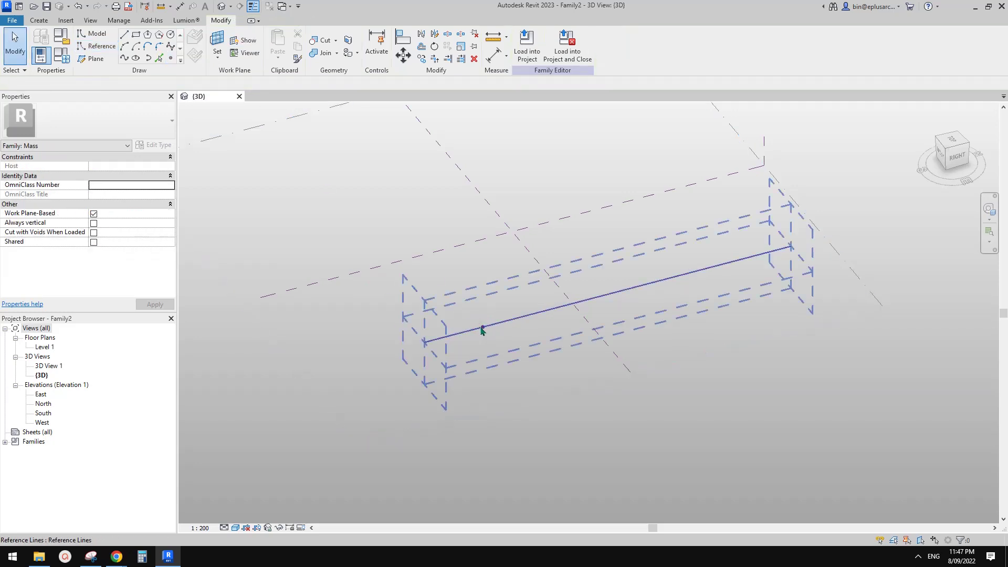
click(483, 329)
click(484, 329)
key(Escape)
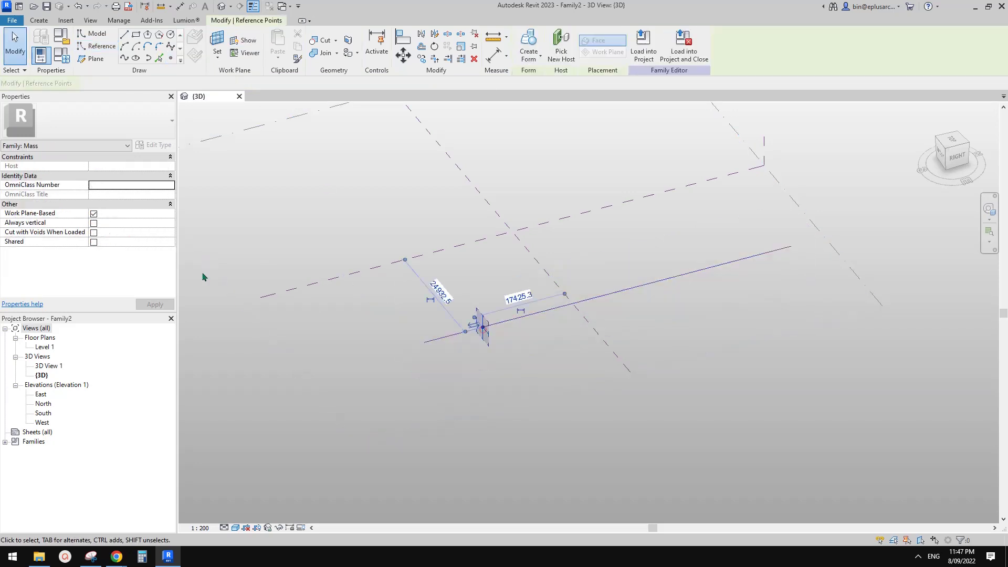
Set the hosted reference point's Show Reference Planes option to Always
click(141, 203)
click(141, 204)
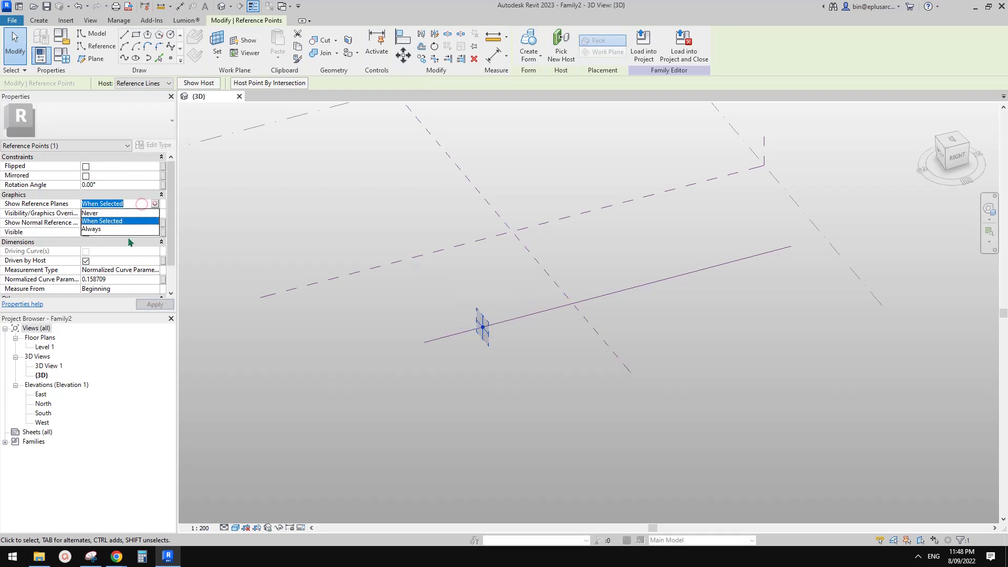
click(93, 229)
shift+middle_drag(427, 321, 540, 342)
click(499, 352)
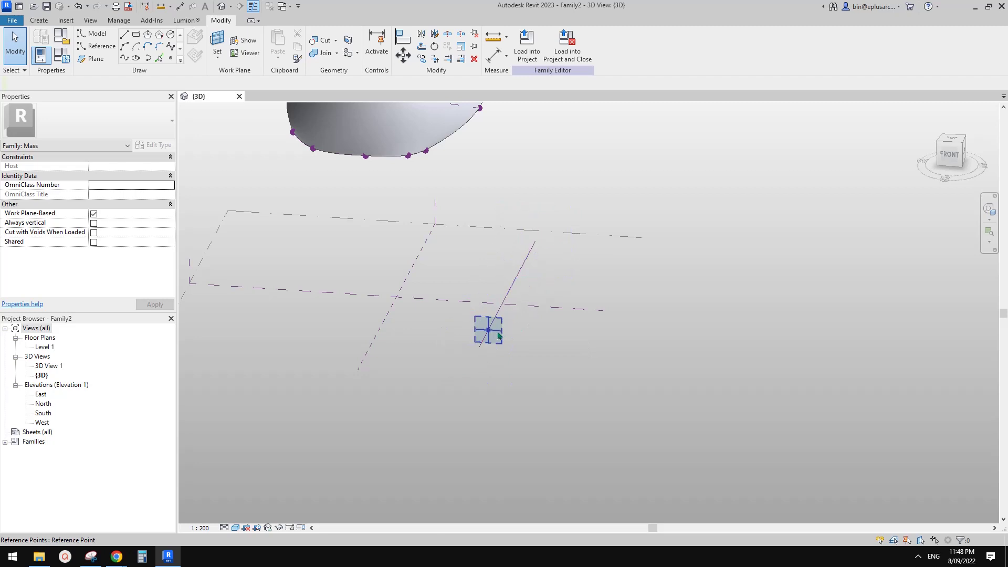
Draw a peaked reference-line spline on the reference point's vertical plane, crossing above the base line
middle_drag(429, 302, 460, 301)
click(96, 47)
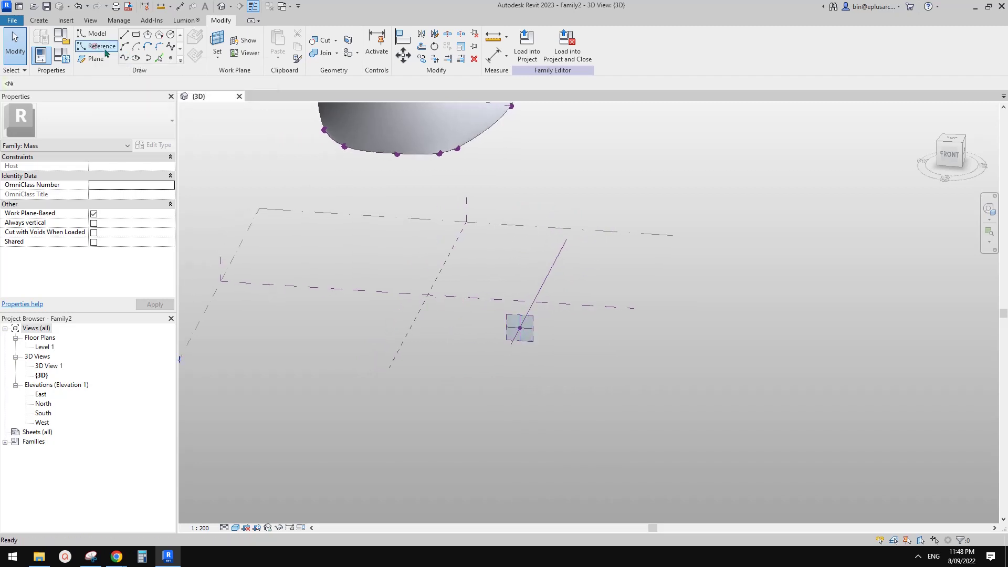
click(171, 47)
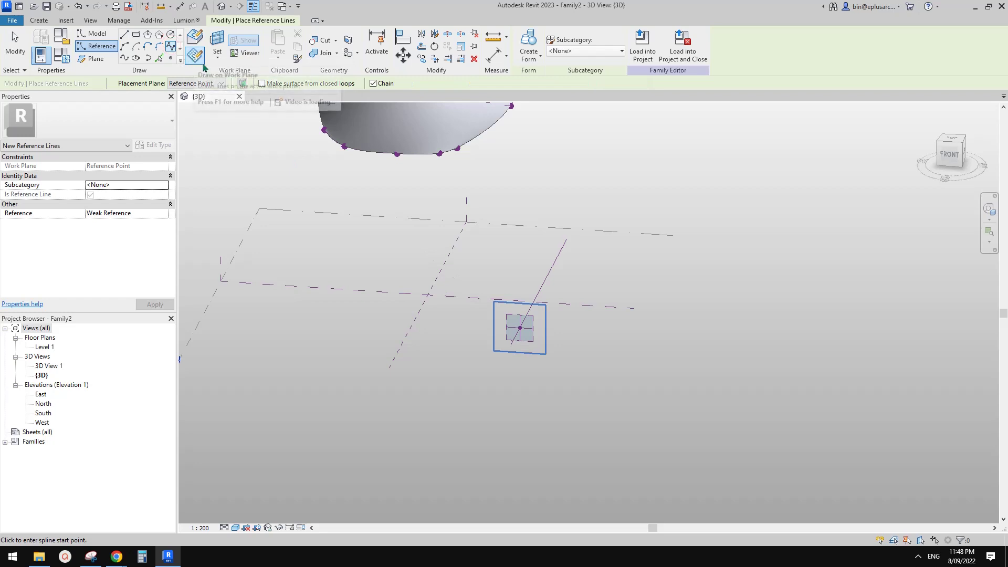
click(218, 41)
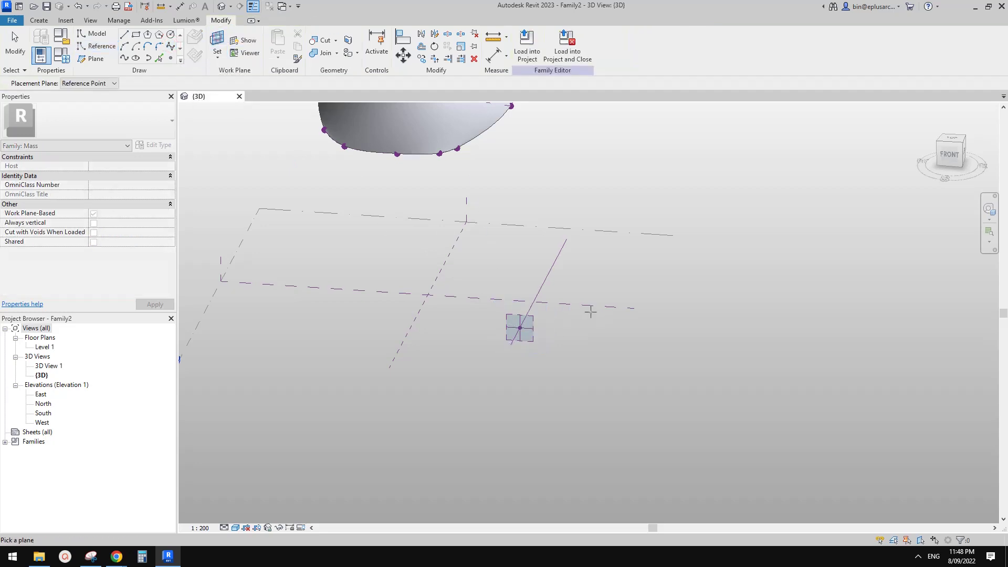
click(537, 329)
shift+middle_drag(551, 343, 552, 308)
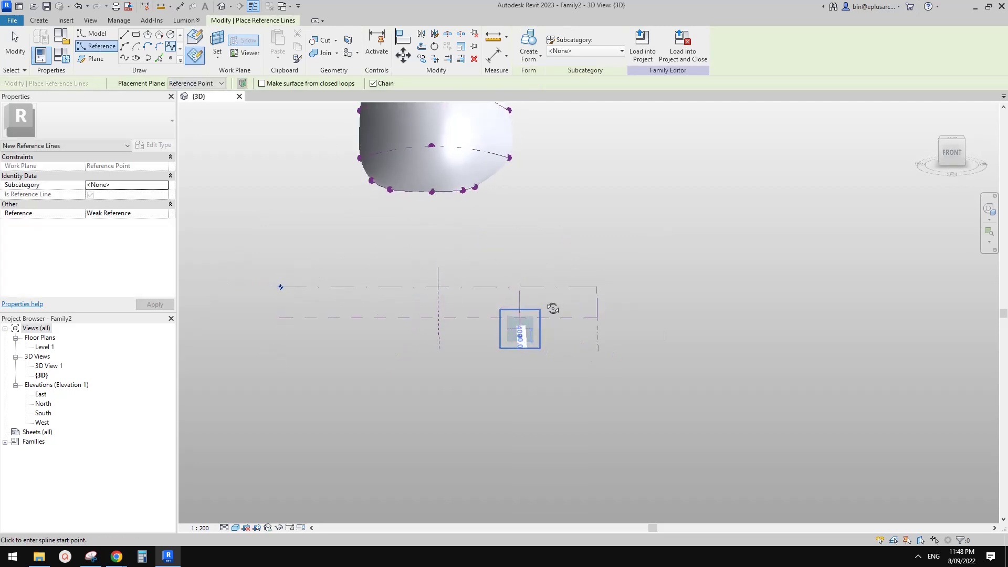
click(520, 329)
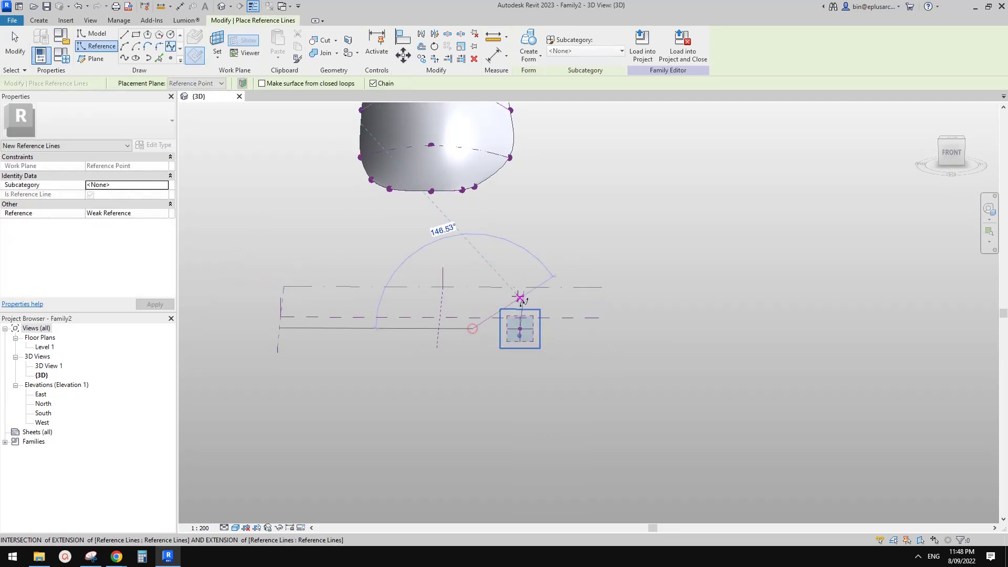
scroll(522, 292, up, 3)
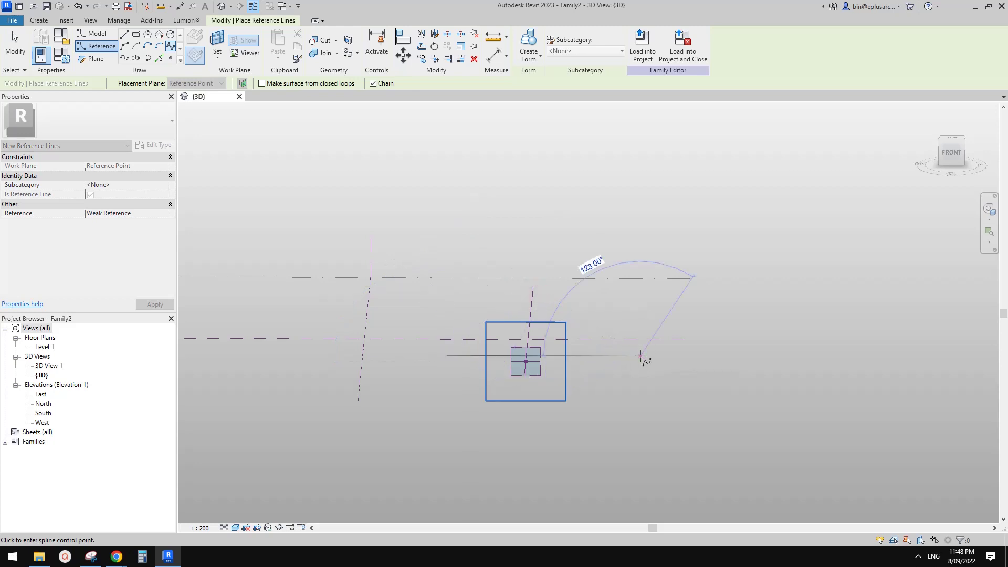
key(Escape)
key(Escape)
Copy the peaked spline together with its reference point three times toward the base line's far end using the Multiple option
click(580, 318)
shift+middle_drag(578, 335, 443, 363)
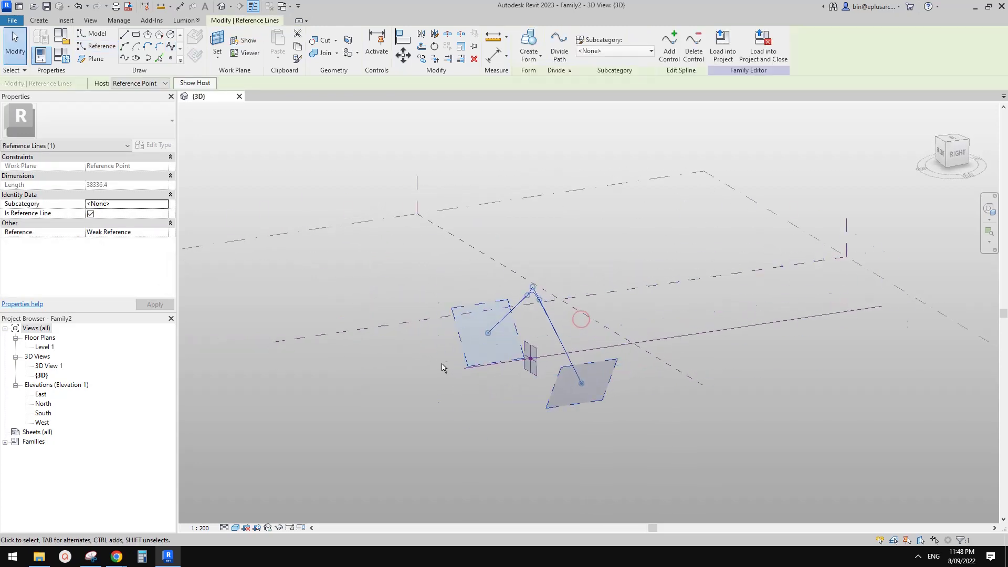
ctrl+click(533, 360)
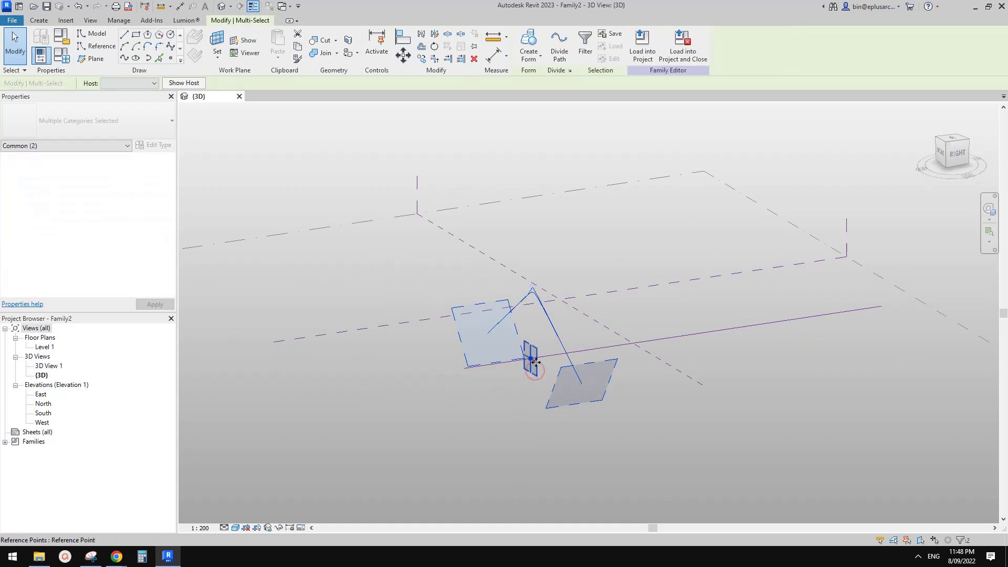
shift+middle_drag(545, 330, 555, 362)
click(601, 298)
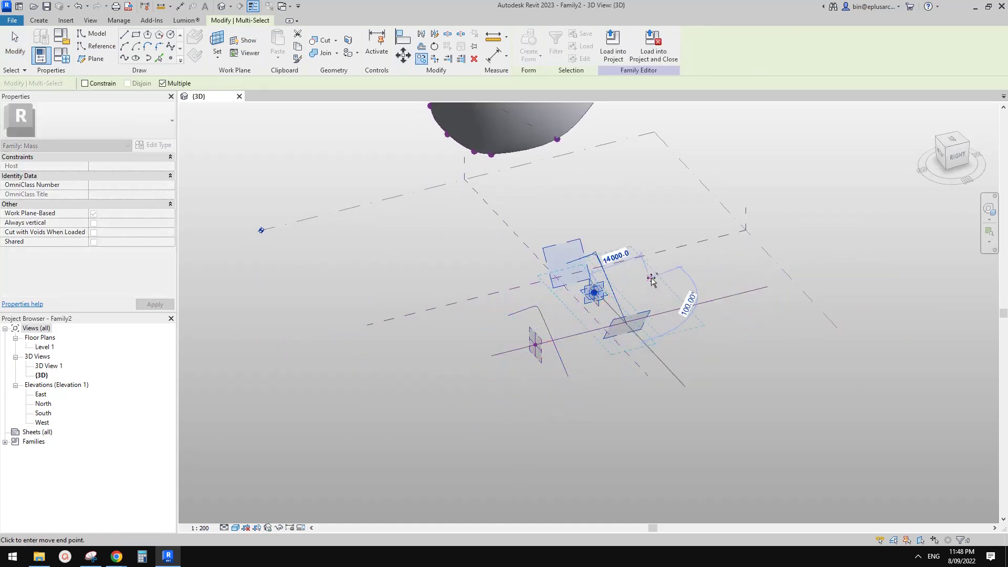
click(659, 278)
click(725, 261)
key(Escape)
Rehost the three copied reference points onto the base reference line, spacing their splines along it
click(593, 292)
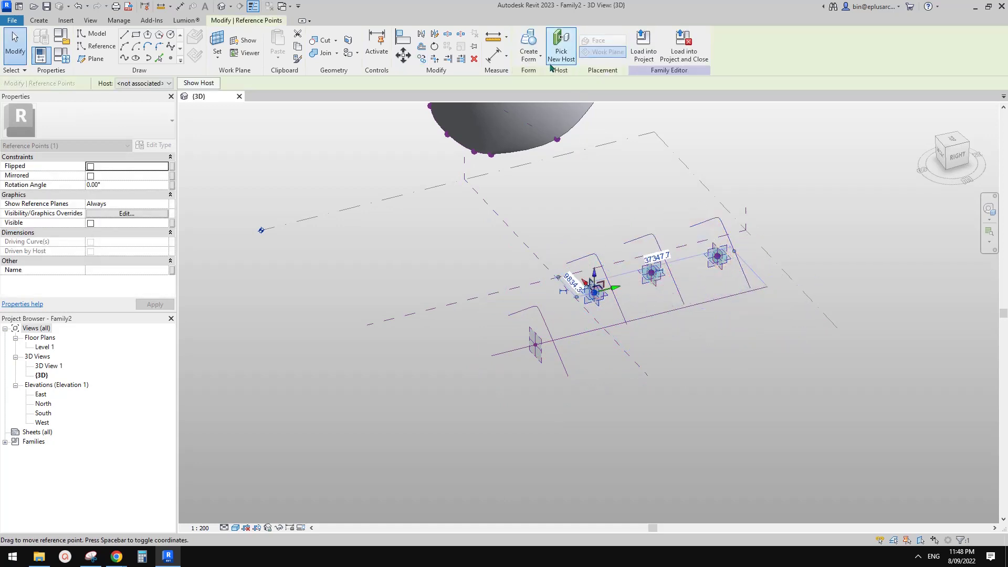
drag(604, 325, 604, 327)
click(651, 271)
click(661, 313)
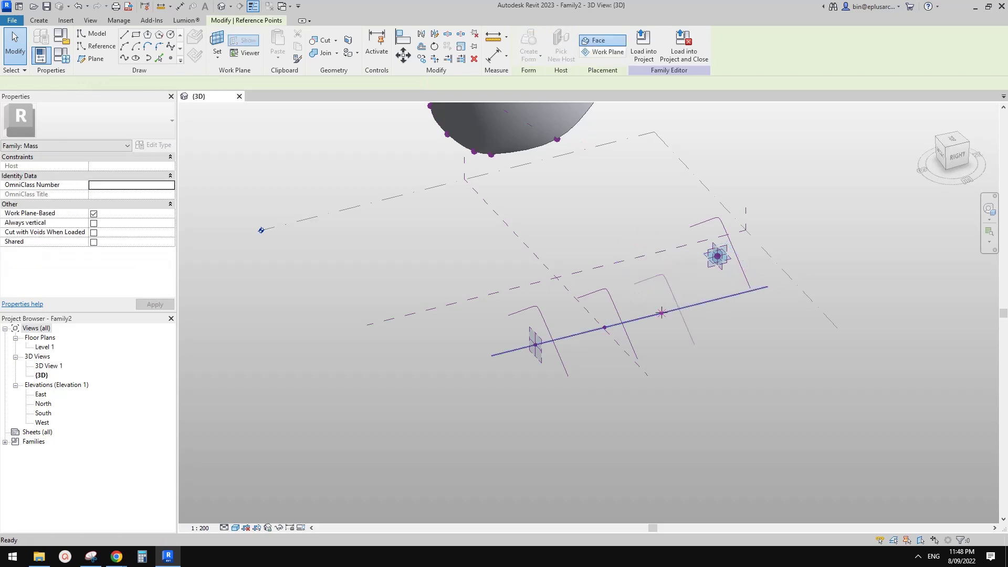
click(731, 246)
scroll(714, 246, down, 1)
click(714, 261)
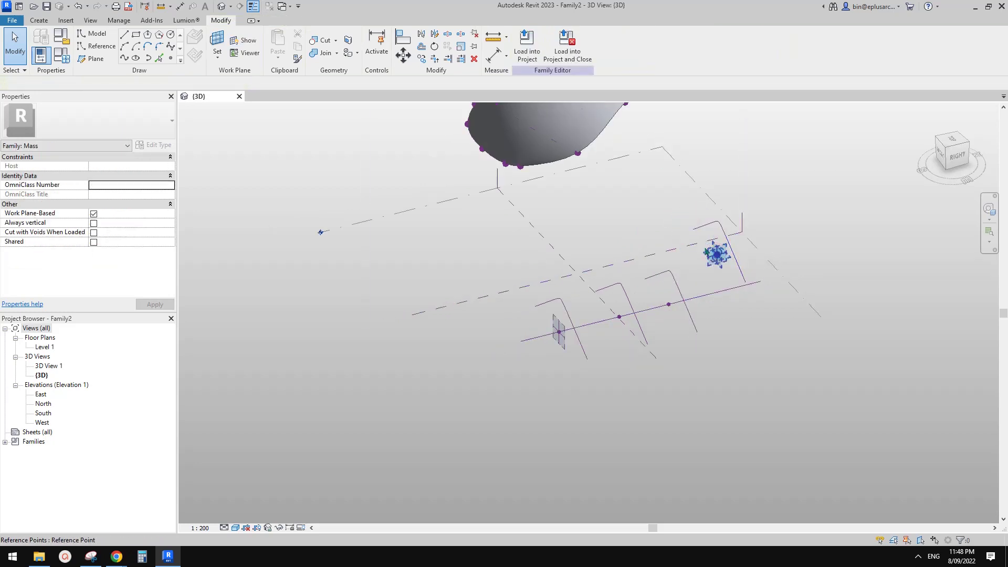
click(561, 46)
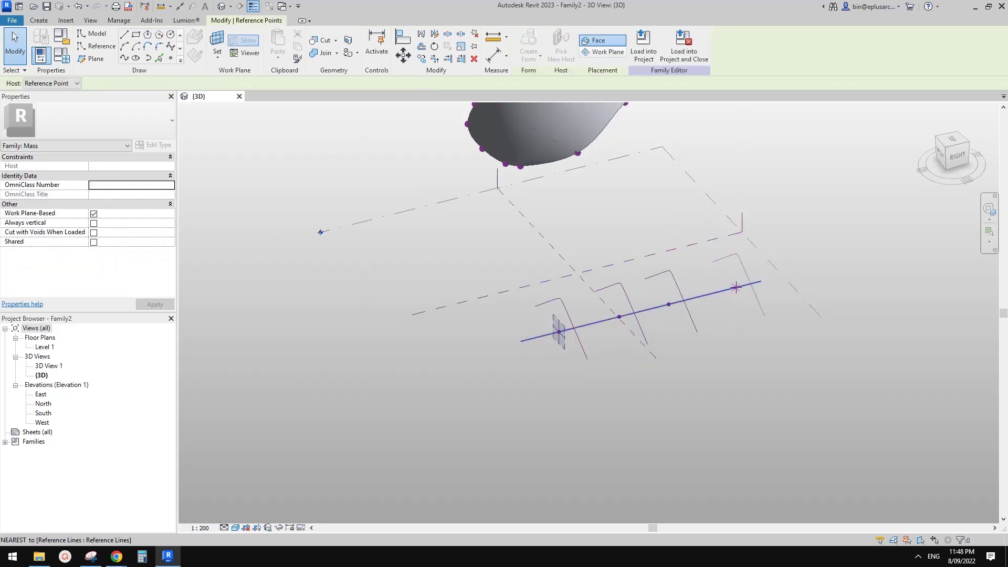
click(736, 287)
Create a form through the four peaked spline profiles spaced along the base reference line
click(739, 254)
ctrl+click(669, 270)
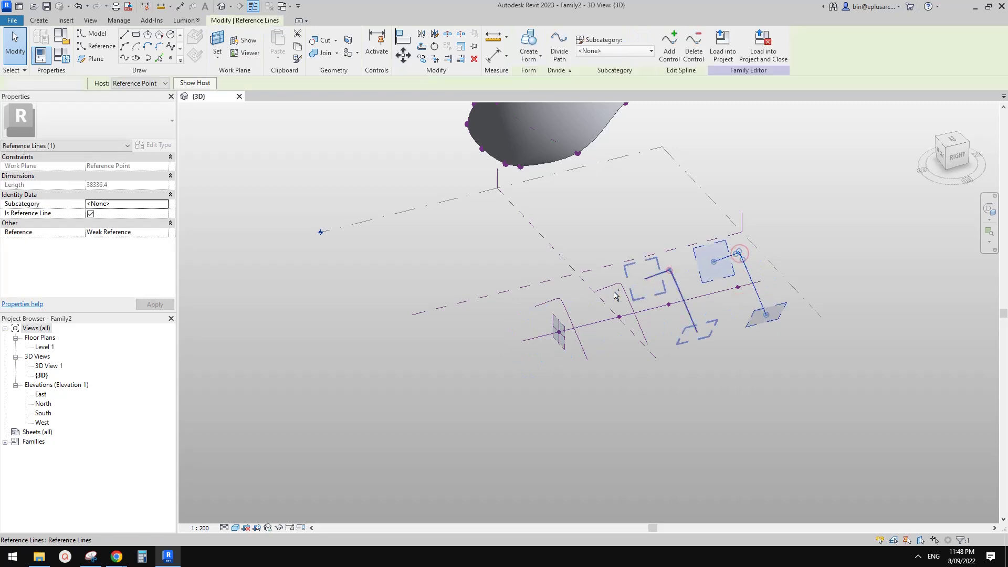
ctrl+click(612, 286)
ctrl+click(560, 299)
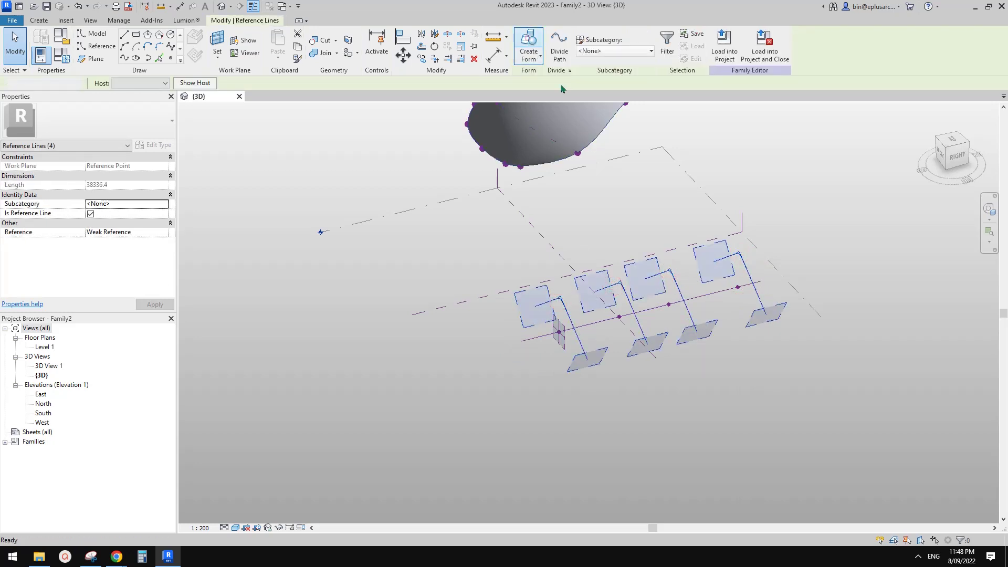
Examine the lofted peaked form, its end profile spline and the base reference line from several angles beside the stadium shell
shift+middle_drag(641, 270, 719, 278)
scroll(591, 295, up, 3)
click(528, 326)
shift+middle_drag(528, 326, 532, 335)
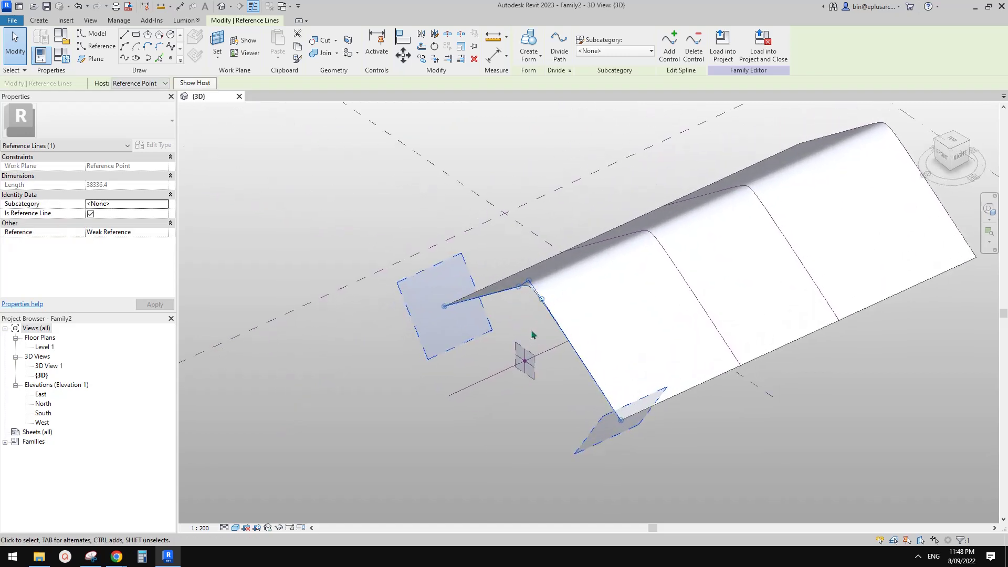
click(539, 353)
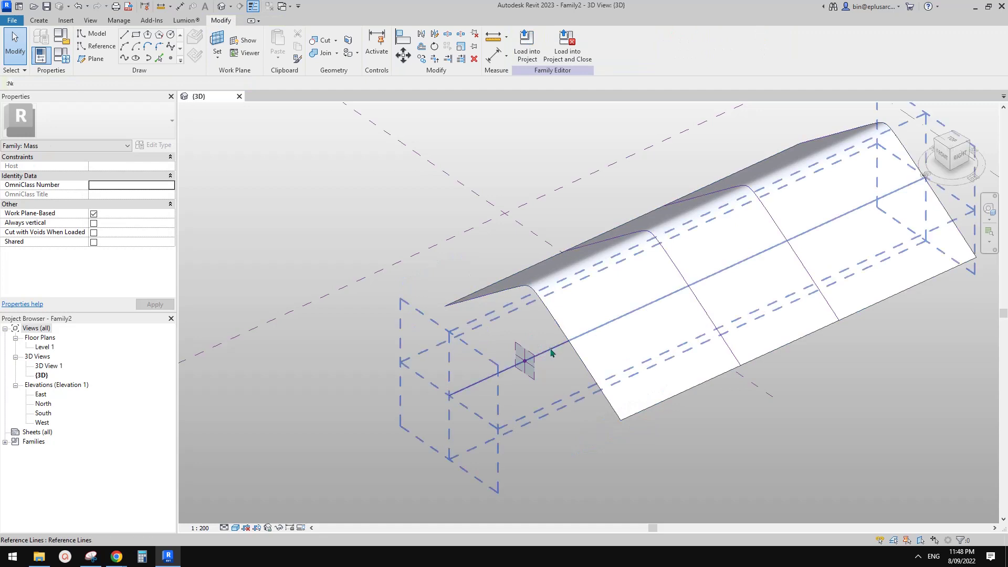
click(564, 330)
shift+middle_drag(564, 330, 524, 299)
key(Escape)
scroll(573, 327, down, 3)
scroll(574, 314, down, 2)
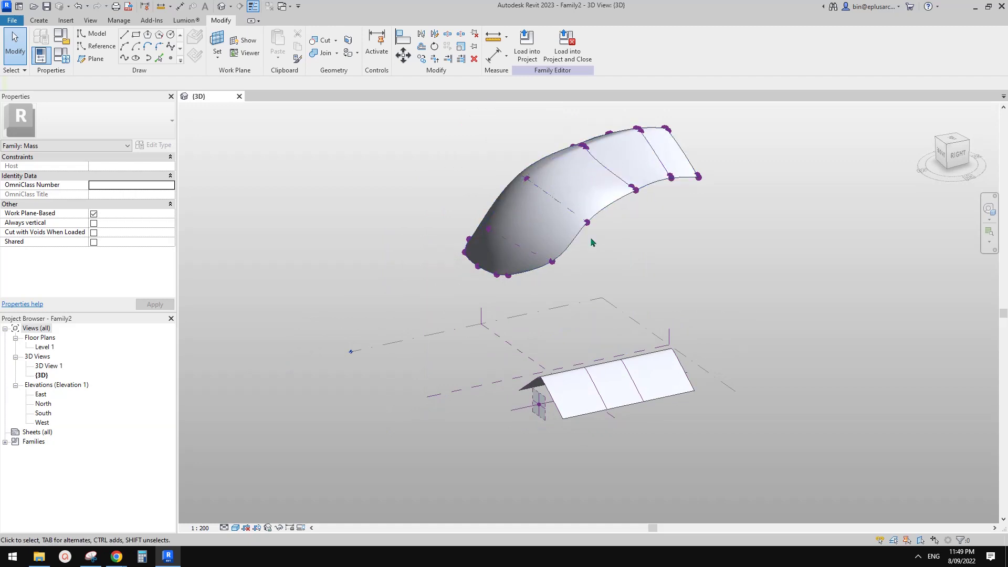
Undo the form creation and the rehosting of the fourth reference point at the base line's far end
key(ctrl+z)
key(ctrl+z)
key(ctrl+z)
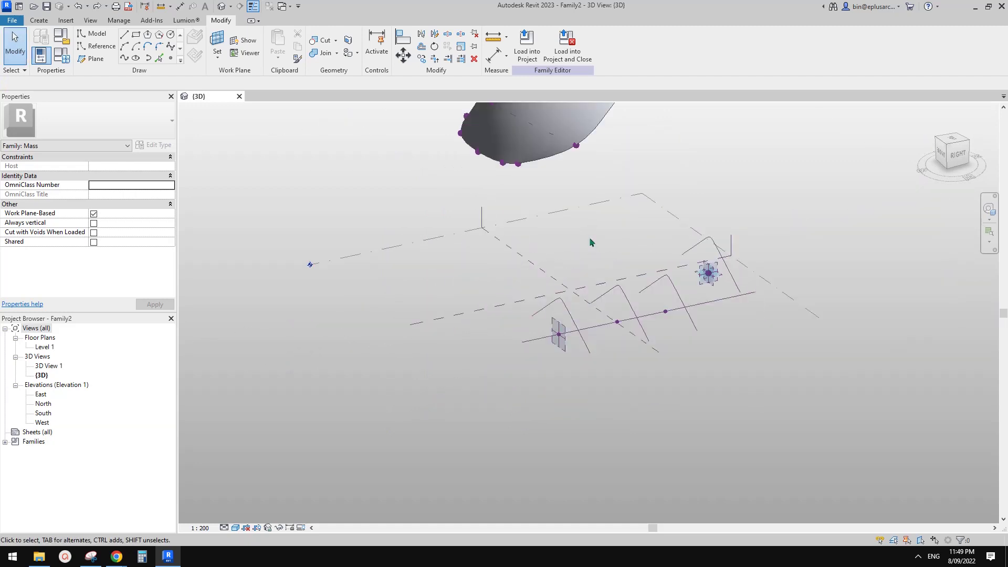
middle_drag(587, 280, 526, 240)
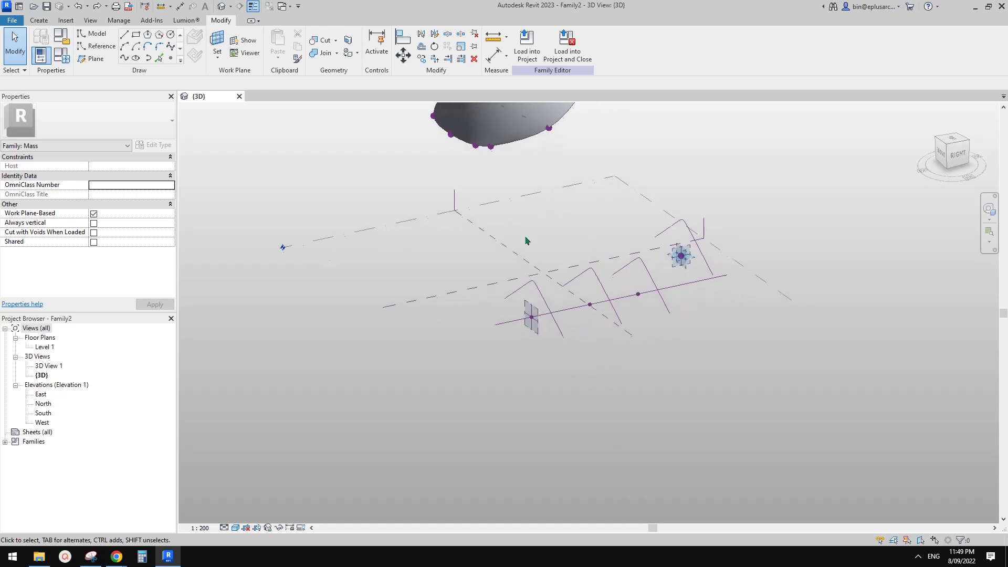
Draw a gently curved four-point reference-line spline on Level 1, alongside the straight base reference line
click(106, 51)
click(124, 58)
mouse_move(560, 408)
shift+middle_down()
mouse_move(546, 392)
mouse_move(541, 456)
mouse_move(522, 405)
shift+middle_up()
click(198, 57)
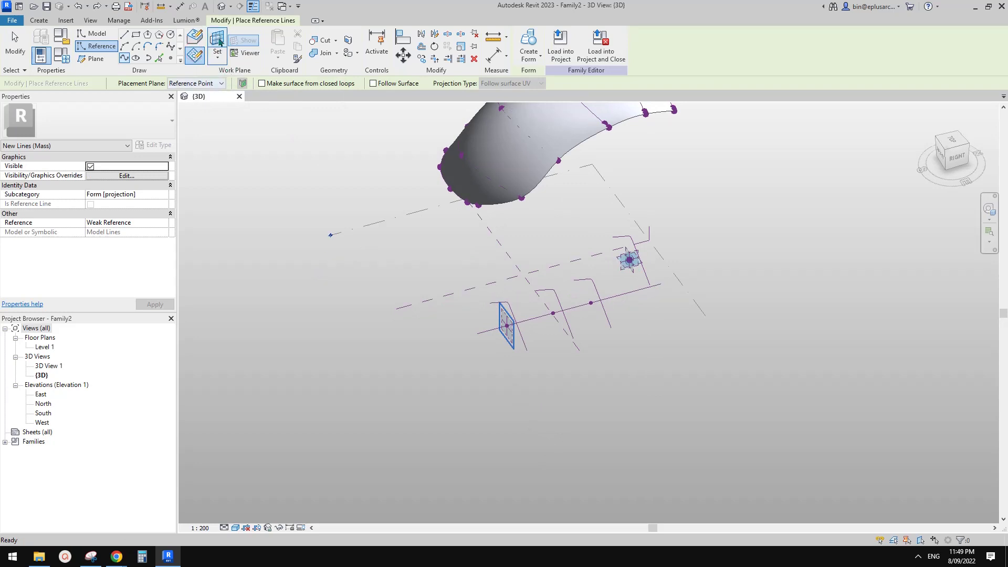
click(218, 42)
click(379, 223)
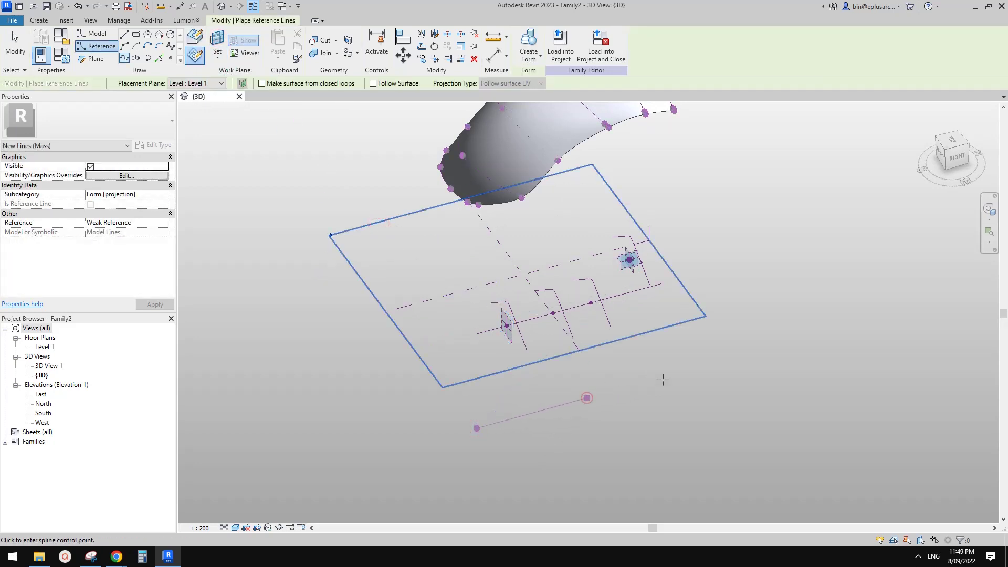
key(Escape)
key(Escape)
Rehost the first profile's reference point onto the start of the curved spline and delete the straight base reference line
shift+middle_drag(715, 370, 513, 332)
click(516, 318)
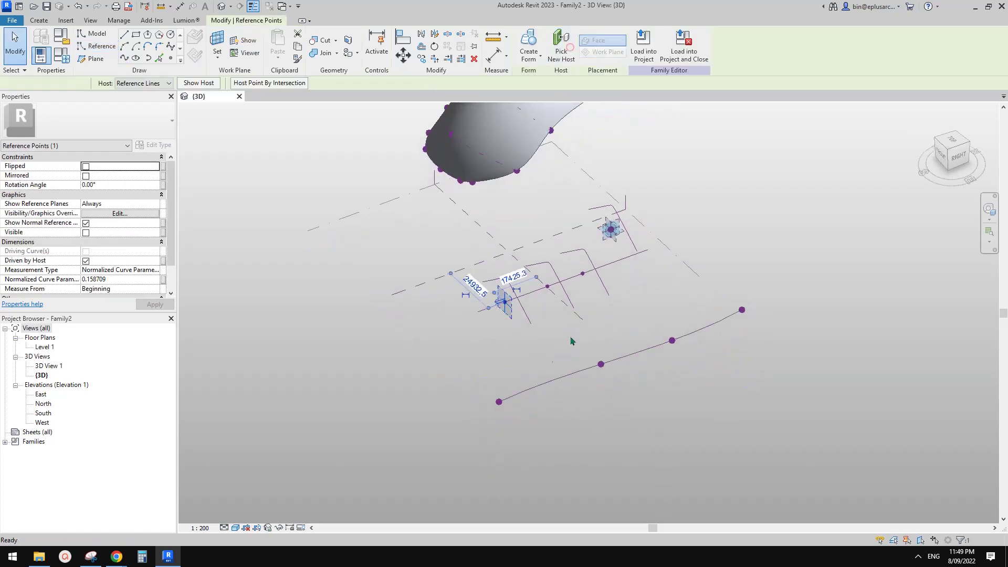
click(515, 392)
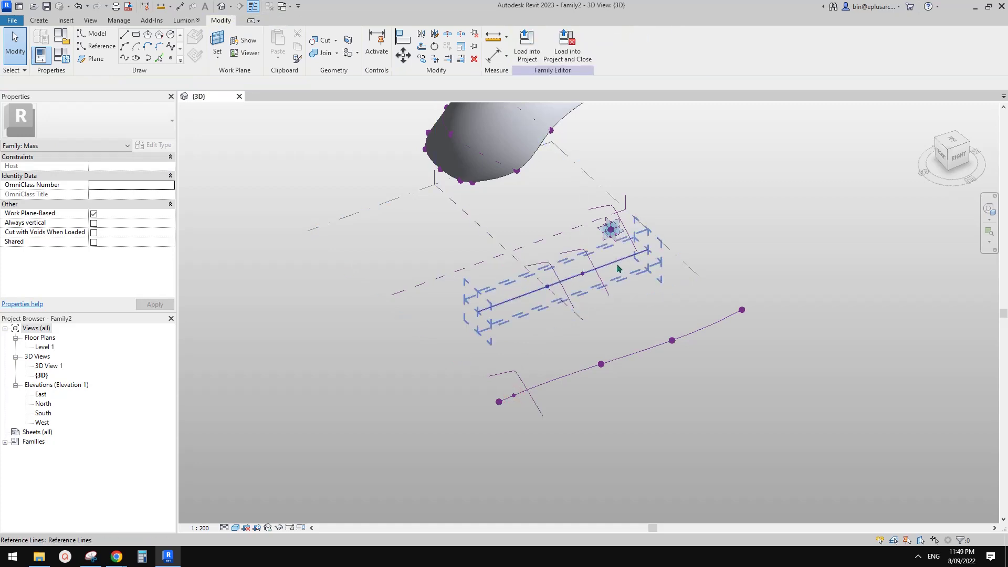
click(618, 268)
key(Delete)
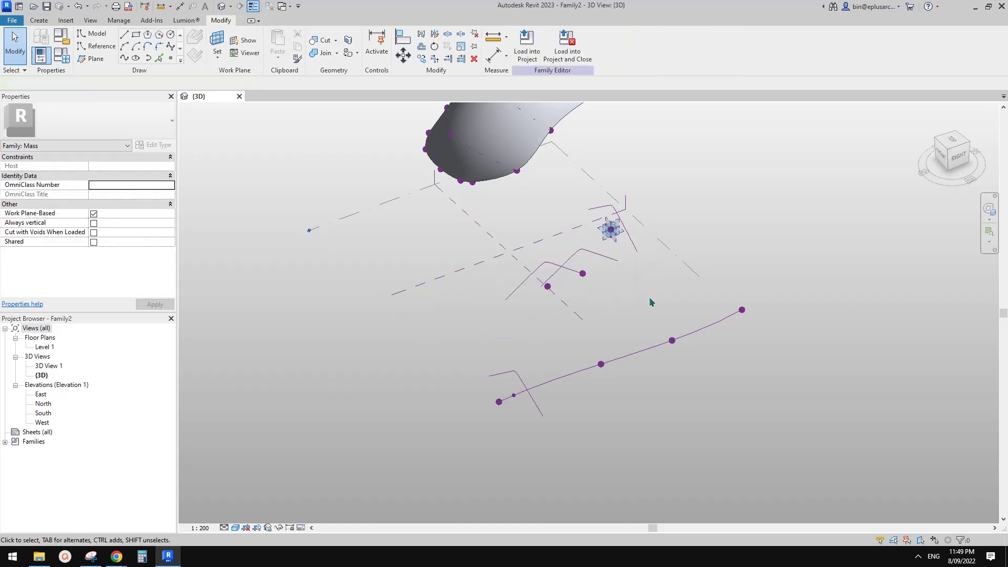
Rehost the second and third profiles' reference points onto the middle stretch of the curved spline, spacing them apart
click(547, 286)
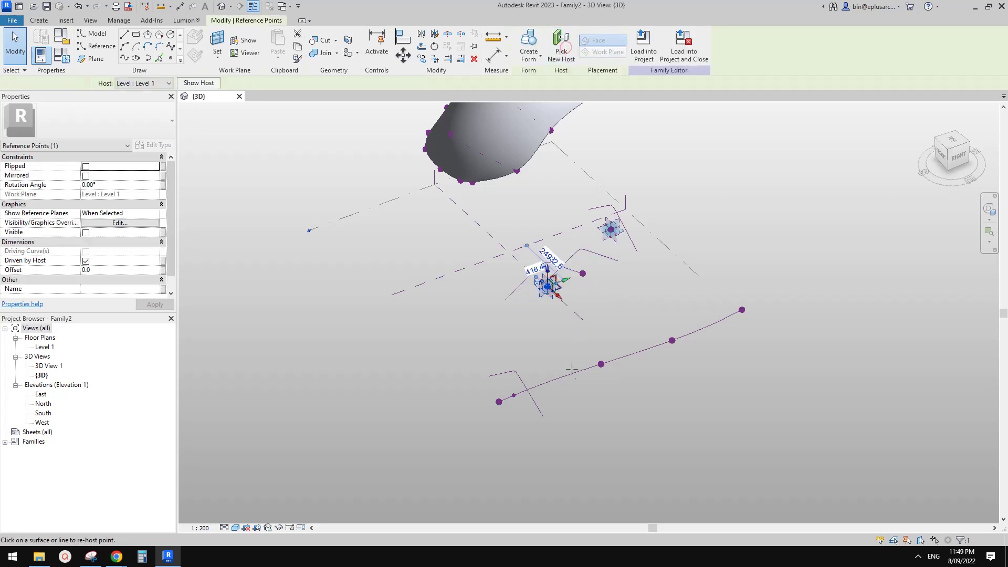
key(Delete)
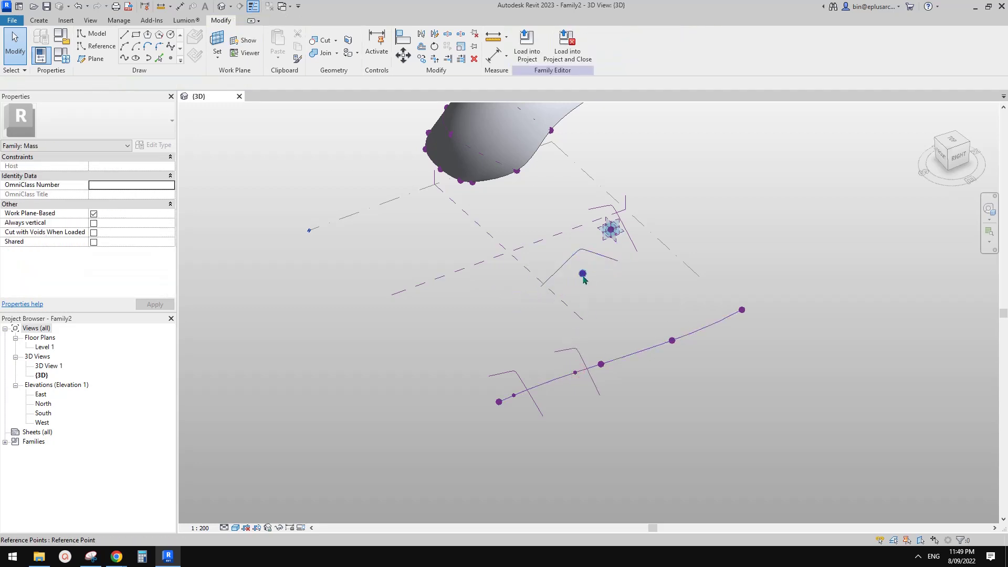
click(583, 274)
click(561, 45)
click(642, 350)
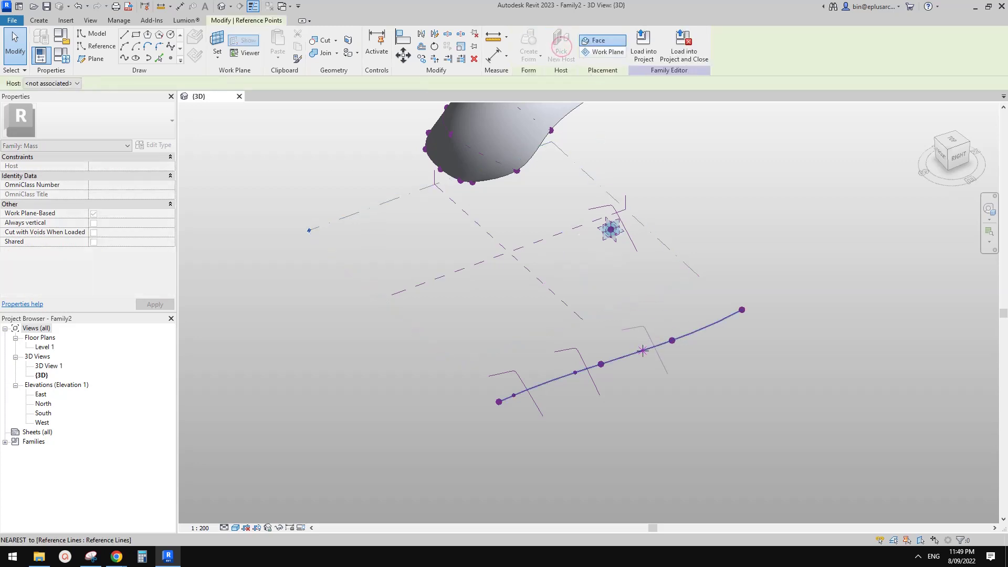
click(627, 231)
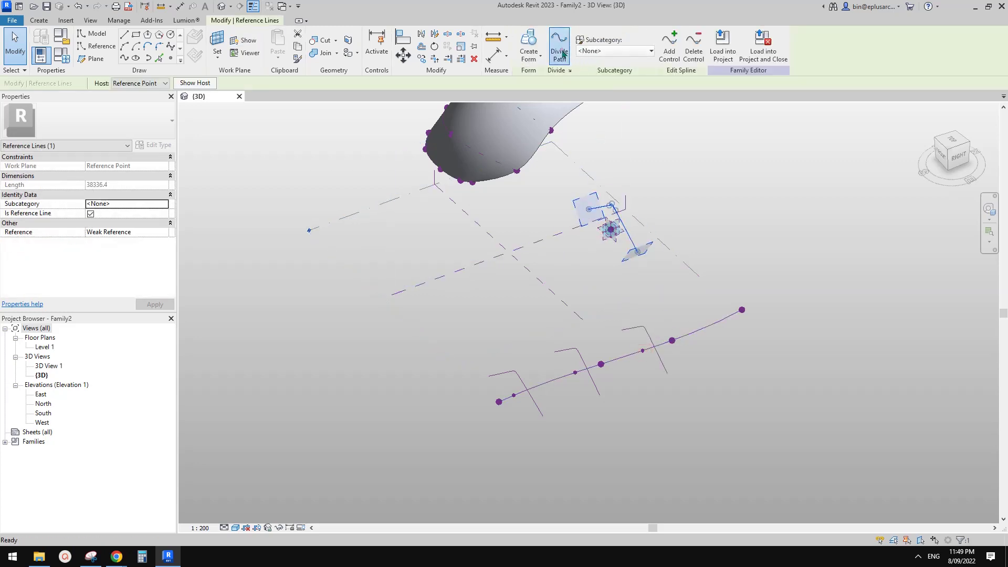
click(559, 47)
key(Escape)
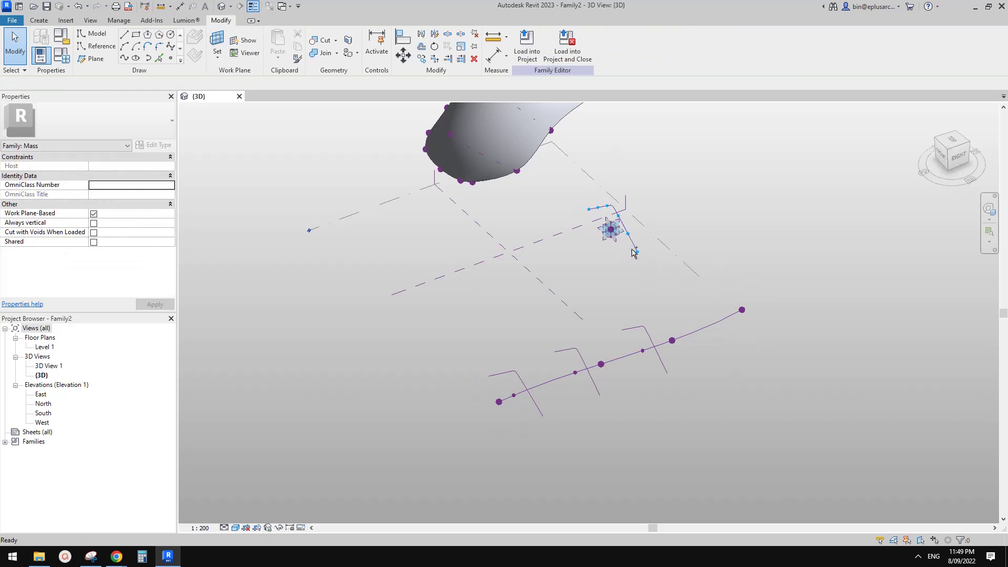
Rehost the fourth profile's reference point onto the curved spline near its far end
click(610, 231)
click(561, 45)
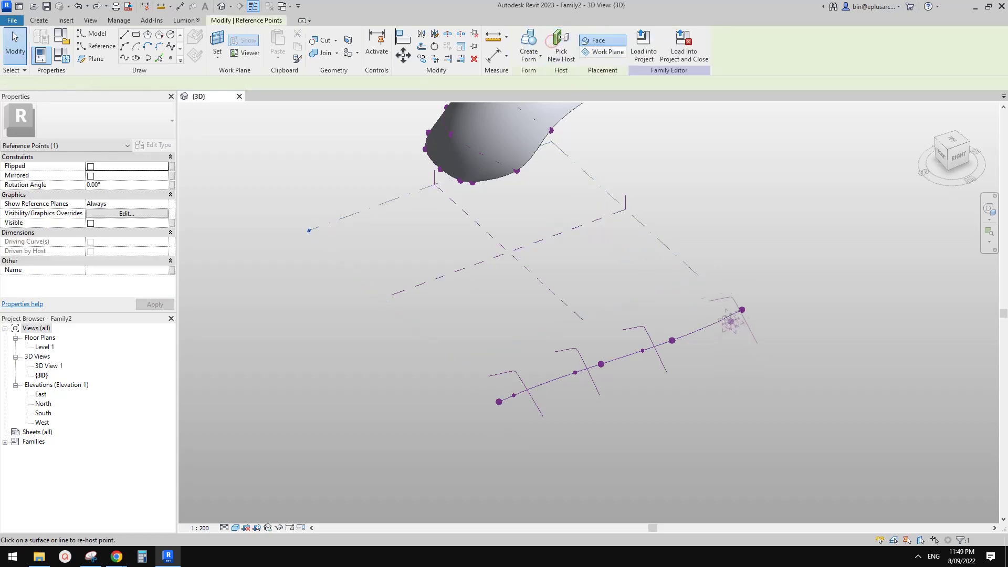
click(718, 331)
Create a form through the four peaked profiles hosted on the curved spline
shift+middle_drag(691, 378, 629, 290)
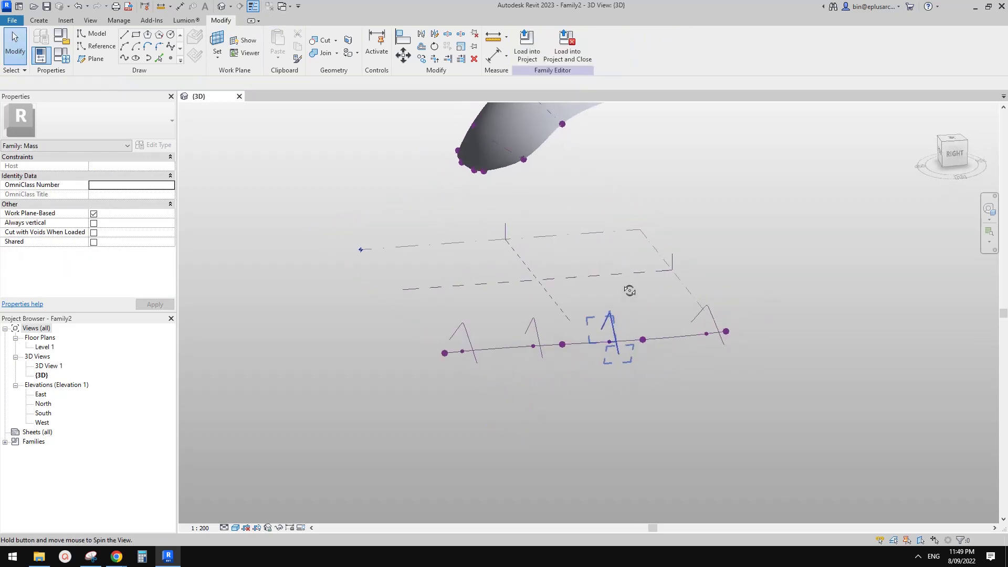
click(614, 327)
ctrl+click(713, 320)
ctrl+click(535, 328)
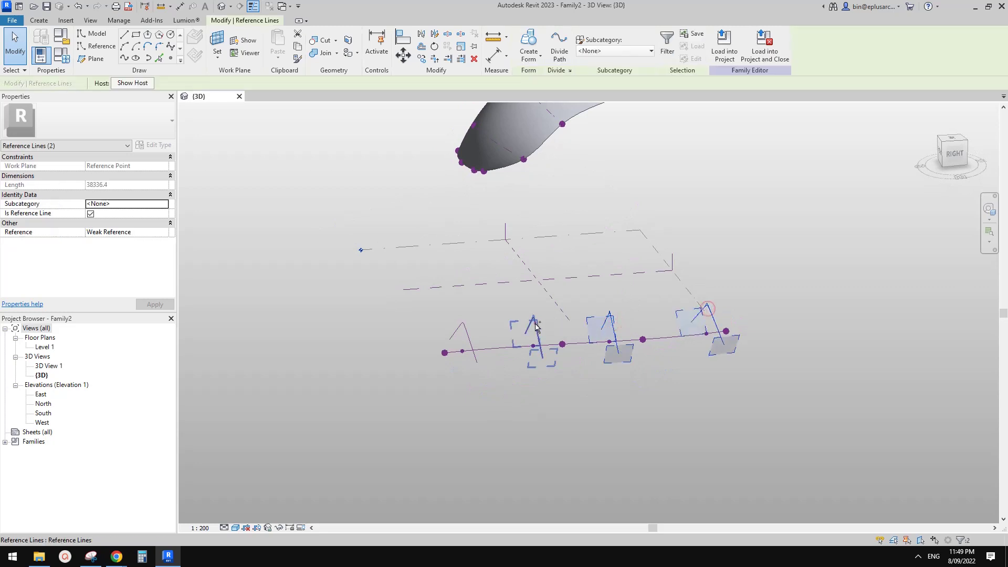
ctrl+click(467, 327)
click(531, 45)
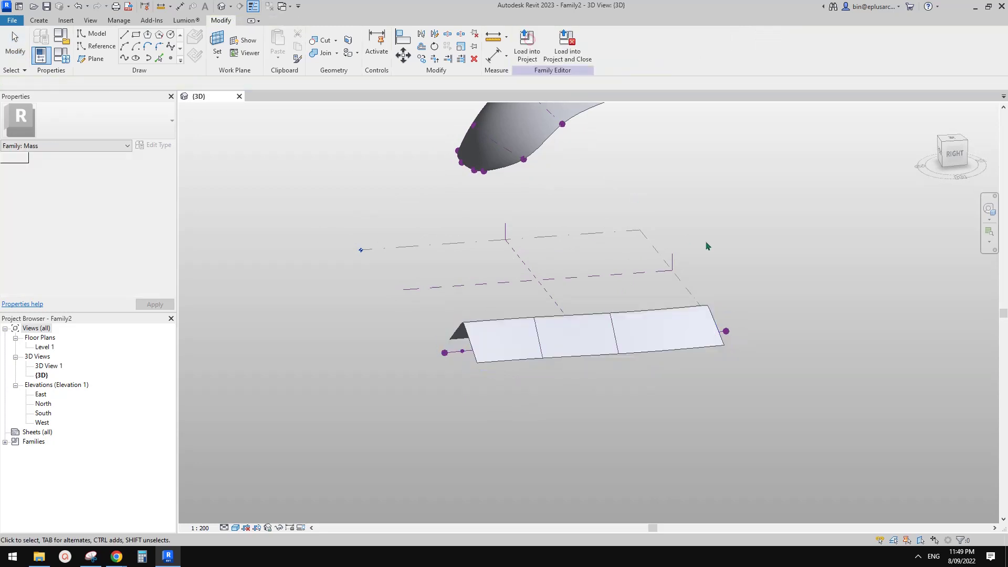
Show the view in wireframe and raise the path spline's second point to an offset of about 9600 mm
shift+middle_drag(708, 338, 679, 333)
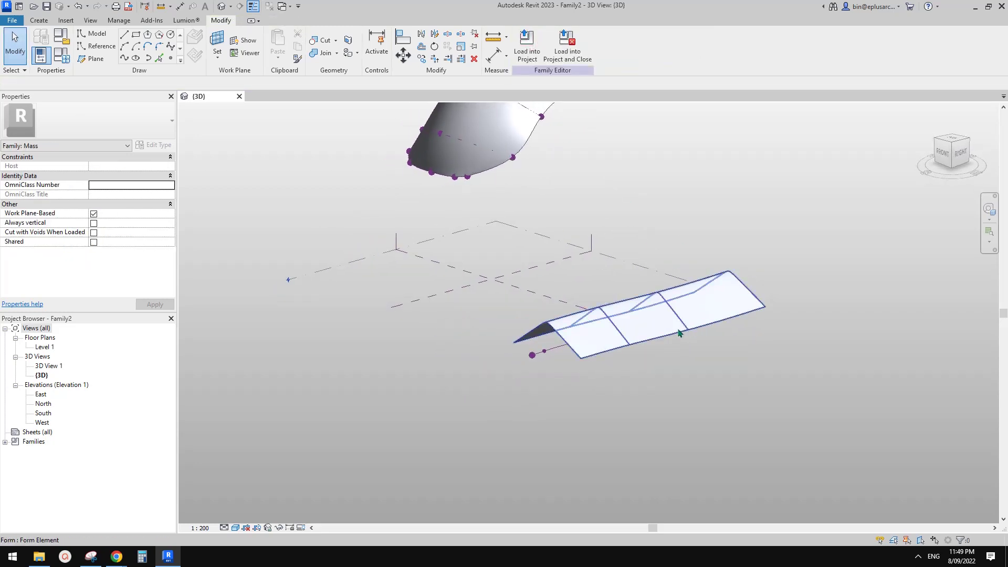
key(f)
shift+middle_drag(623, 329, 582, 340)
click(587, 349)
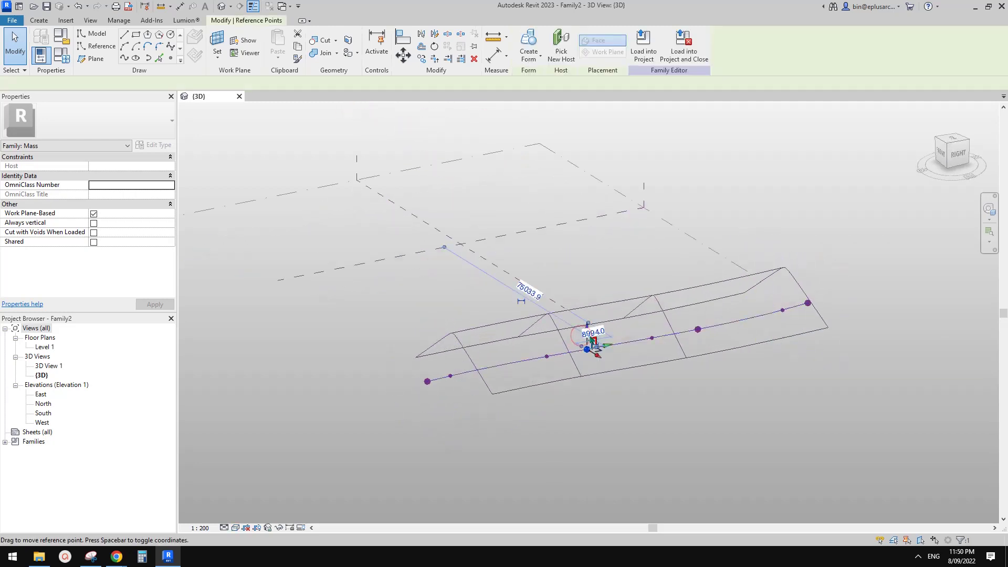
scroll(590, 347, up, 3)
drag(588, 357, 588, 272)
scroll(588, 279, down, 3)
shift+middle_drag(628, 306, 588, 309)
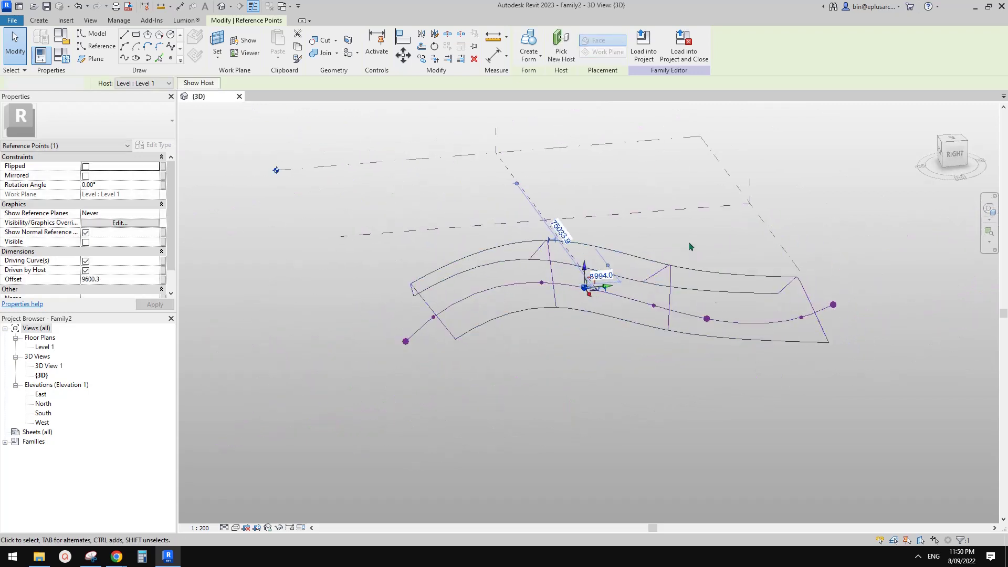
Raise the path spline's third point so the form arches, and reposition the spline's near end point
click(689, 247)
click(706, 318)
drag(704, 298, 711, 224)
click(474, 281)
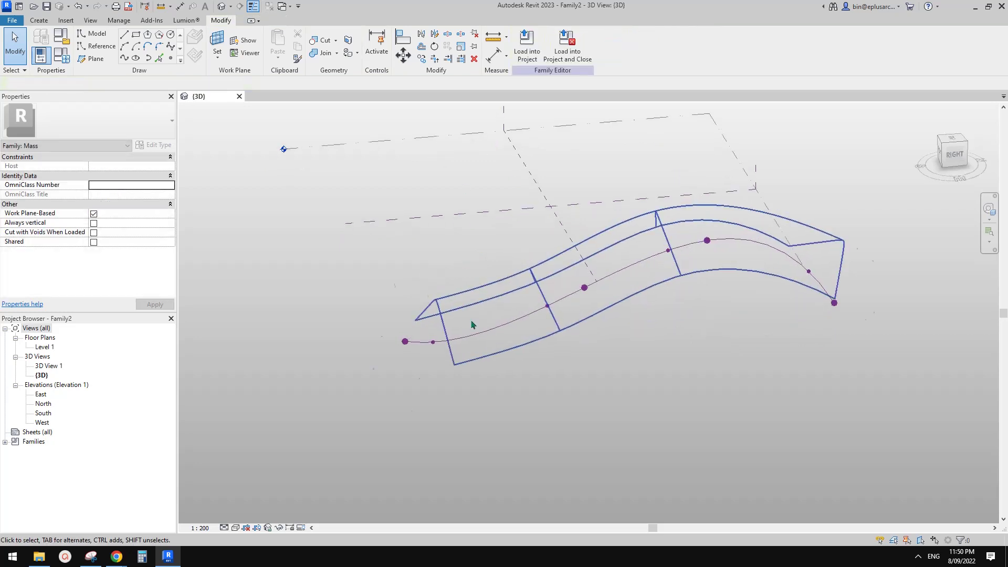
click(405, 341)
drag(409, 324, 517, 329)
shift+middle_drag(531, 344, 536, 320)
scroll(481, 345, up, 2)
Reshape the near end profile into a smooth curve by moving its spline control points and pulling both ends inward
key(Escape)
click(445, 365)
shift+middle_drag(445, 365, 482, 426)
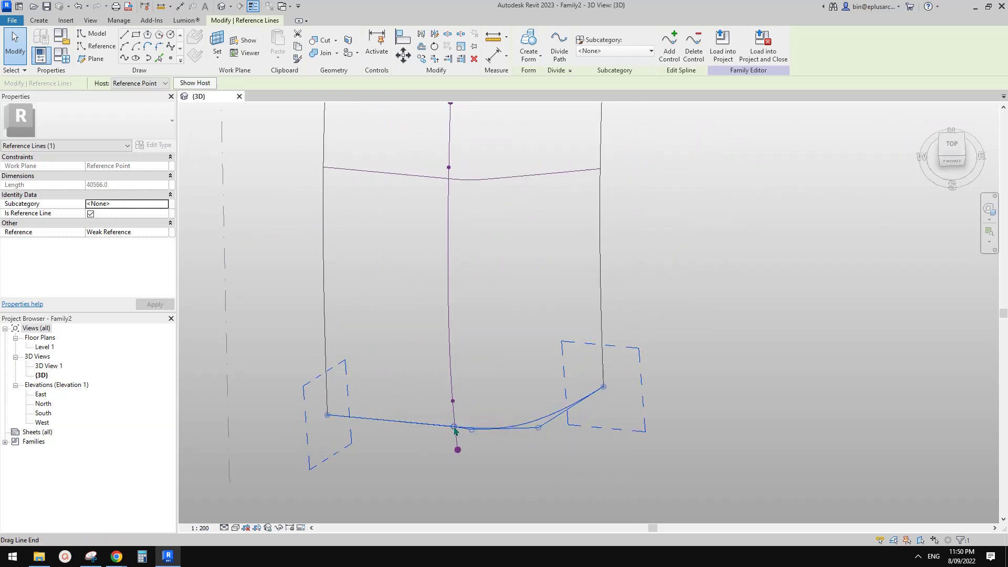
drag(471, 431, 466, 436)
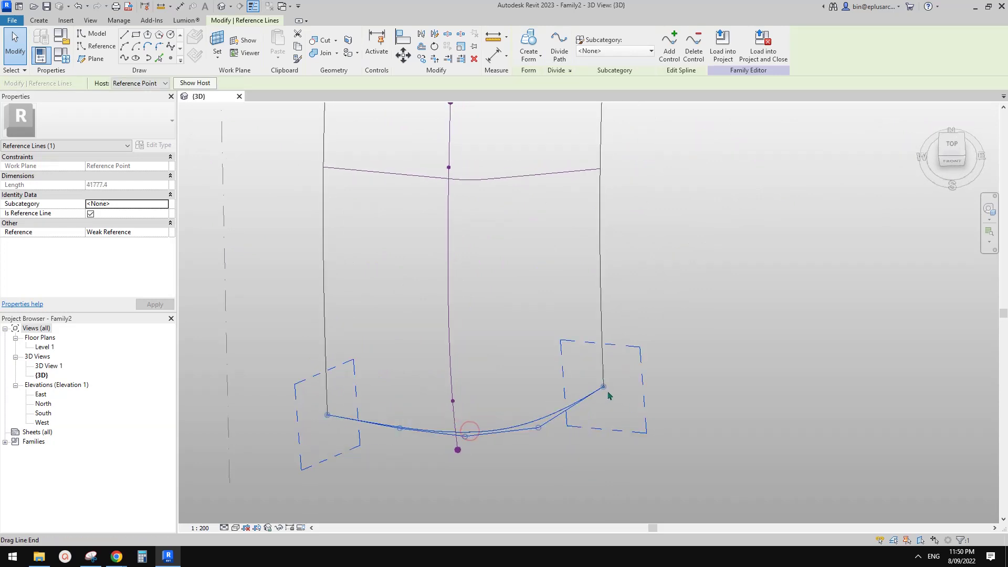
drag(565, 402, 563, 408)
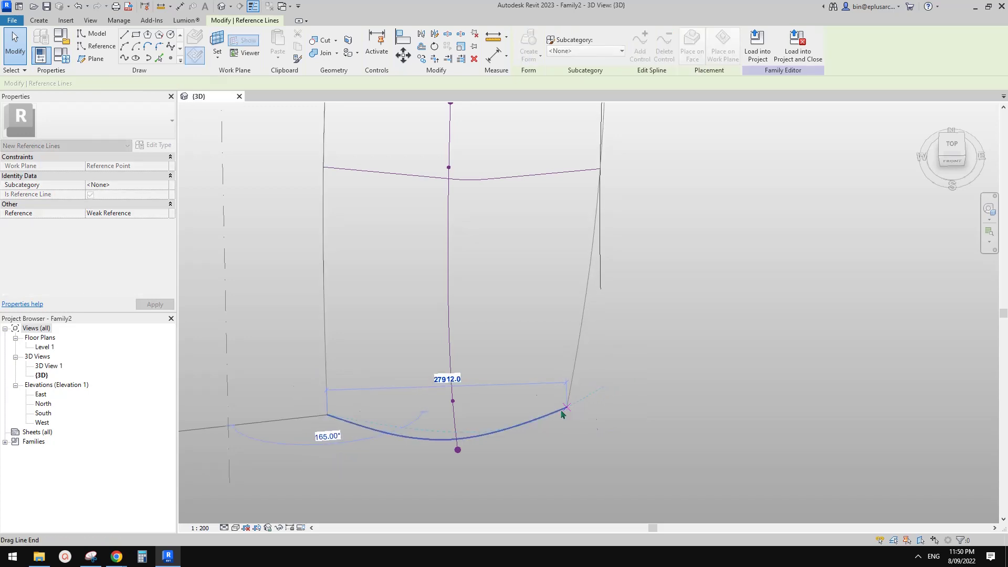
click(561, 414)
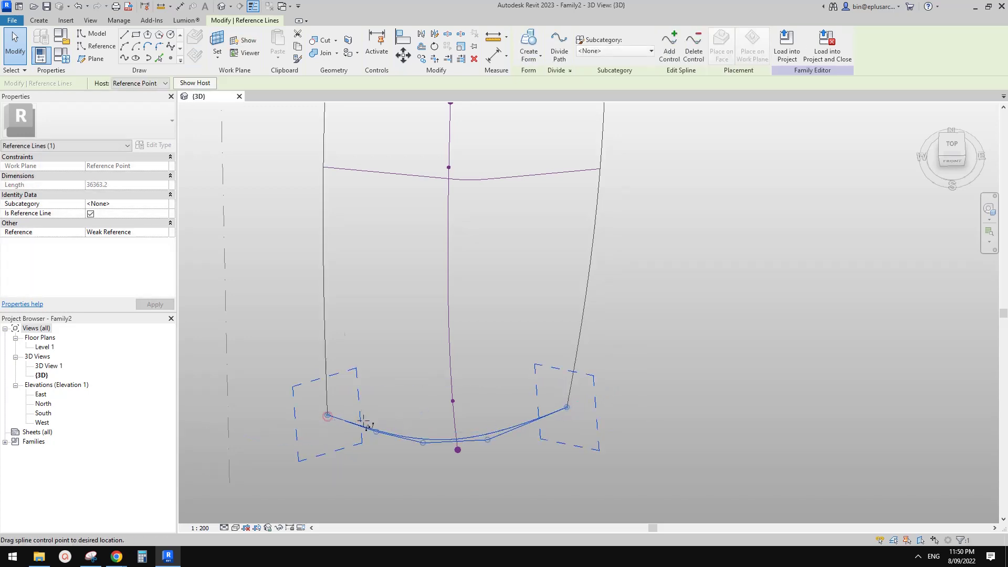
key(Return)
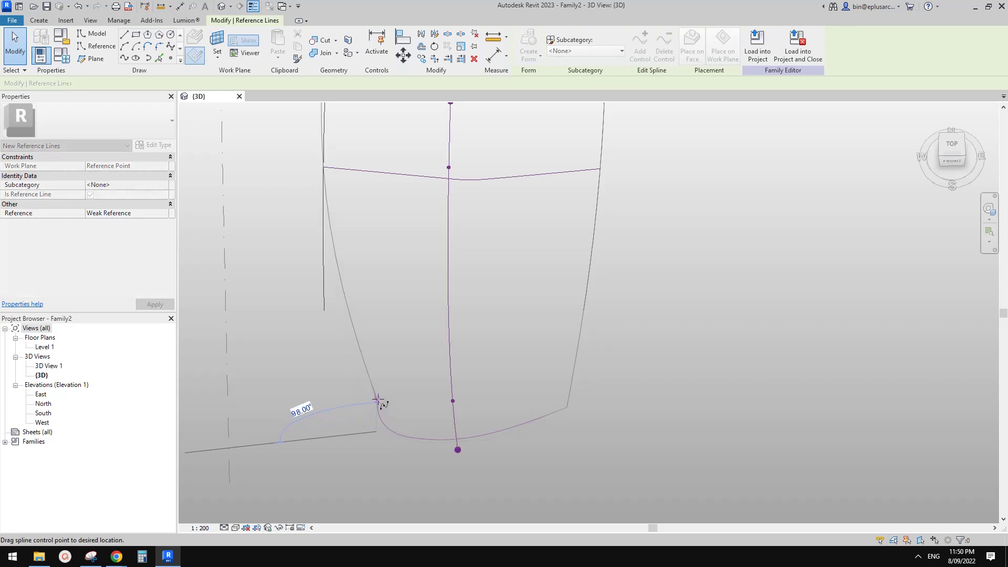
drag(351, 397, 358, 397)
click(358, 397)
Examine the wireframe form and its reshaped end profile from the side and front, comparing it with the stadium shell
shift+middle_drag(375, 431, 468, 362)
key(Escape)
middle_drag(373, 377, 437, 369)
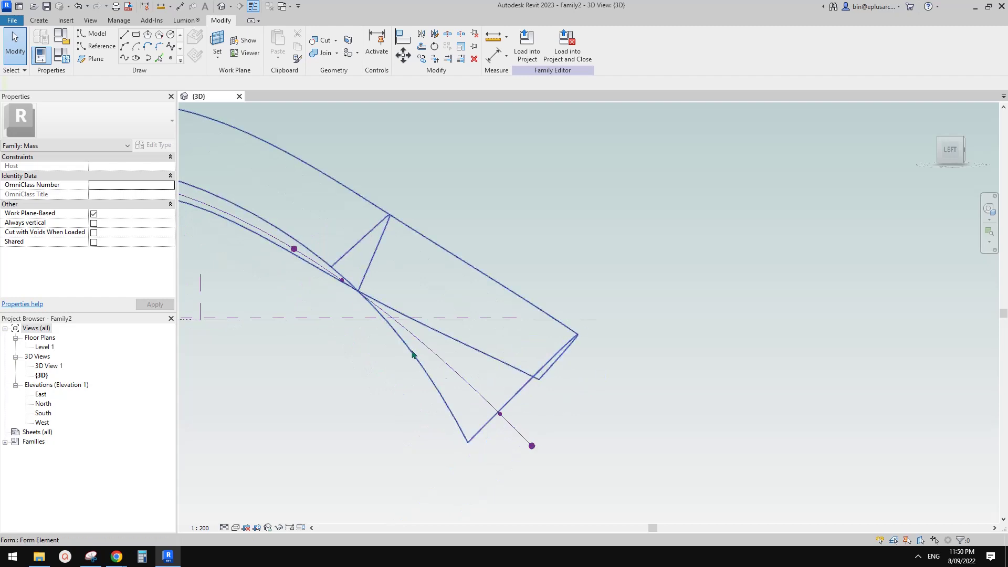
mouse_move(490, 399)
shift+middle_down()
mouse_move(562, 404)
mouse_move(443, 441)
mouse_move(403, 352)
mouse_move(488, 387)
shift+middle_up()
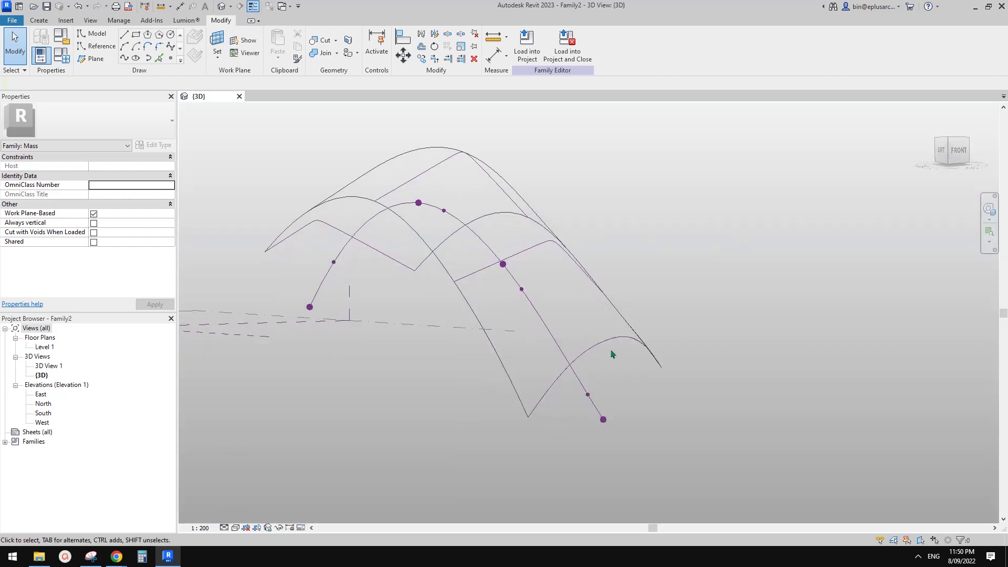
shift+middle_drag(578, 376, 507, 302)
shift+middle_drag(559, 354, 429, 316)
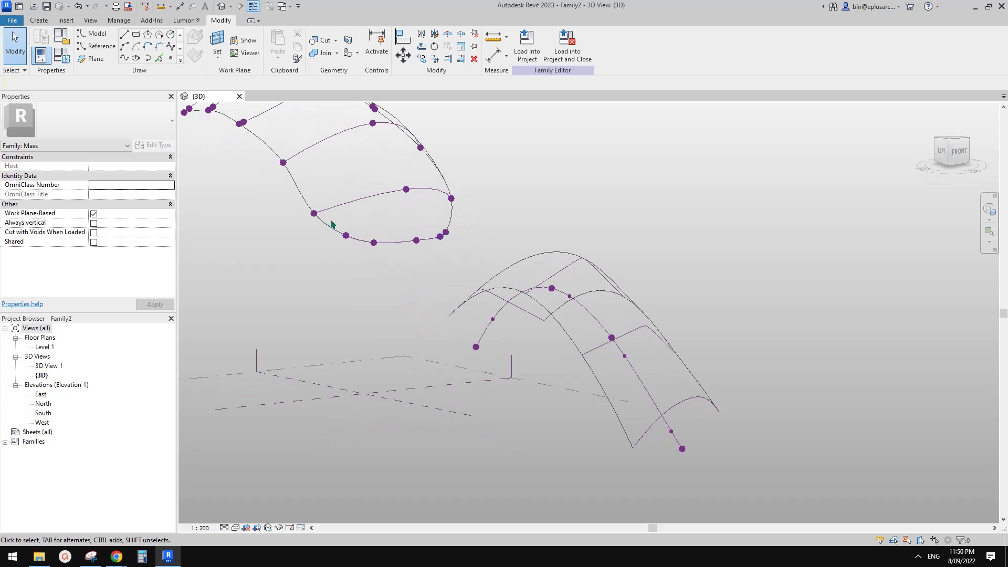
middle_drag(673, 420, 634, 383)
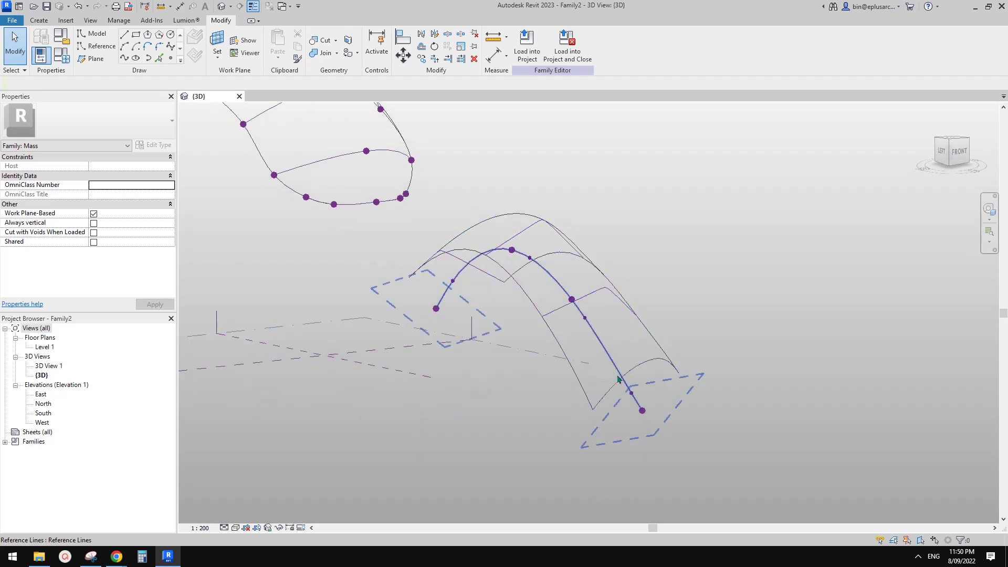
mouse_move(607, 382)
shift+middle_down()
mouse_move(708, 416)
mouse_move(566, 409)
mouse_move(650, 361)
mouse_move(656, 328)
shift+middle_up()
Switch the 3D view to the Shaded visual style
scroll(682, 268, up, 2)
key(s)
key(d)
mouse_move(683, 231)
middle_down()
mouse_move(611, 339)
mouse_move(668, 282)
mouse_move(652, 303)
middle_up()
click(607, 318)
key(Escape)
Adjust the near end profile's control points and ends on the shaded form, narrowing the end further
click(610, 354)
shift+middle_drag(609, 354, 540, 383)
scroll(540, 383, up, 2)
click(531, 385)
scroll(508, 374, up, 4)
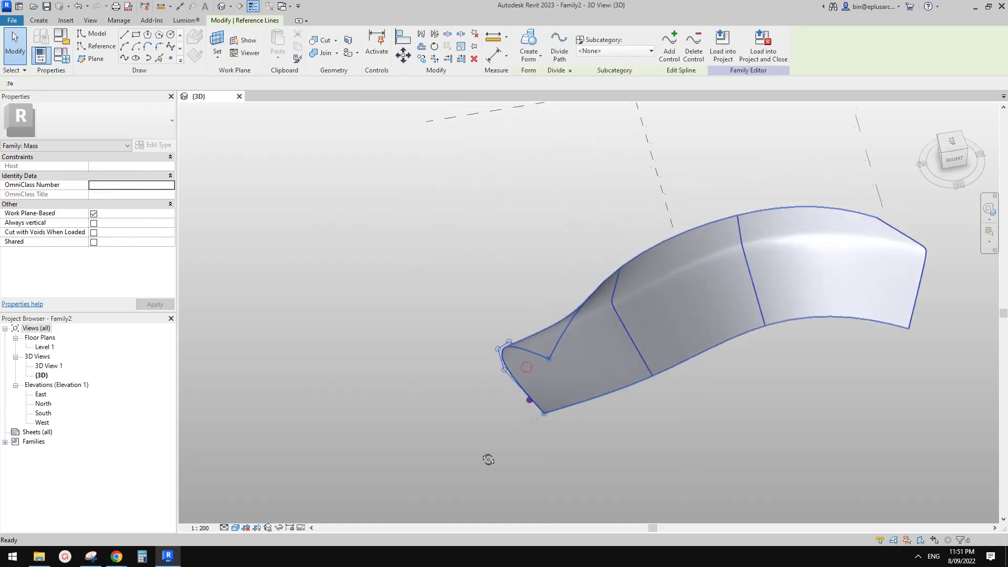
drag(512, 361, 530, 365)
shift+middle_drag(536, 397, 588, 420)
drag(559, 425, 614, 419)
drag(535, 388, 544, 377)
shift+middle_drag(551, 375, 662, 336)
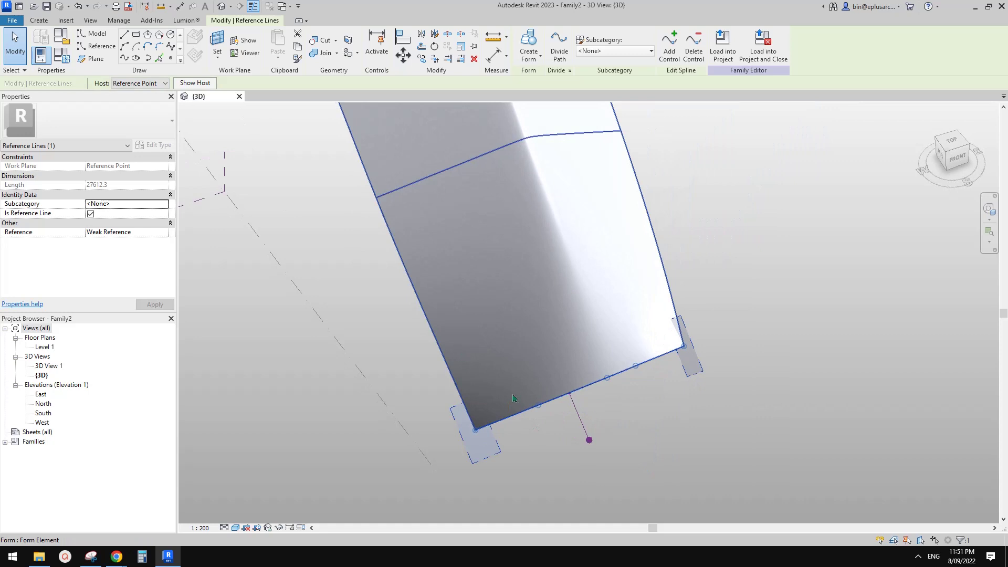
scroll(504, 389, down, 2)
shift+middle_drag(564, 400, 638, 375)
click(630, 382)
scroll(630, 382, down, 3)
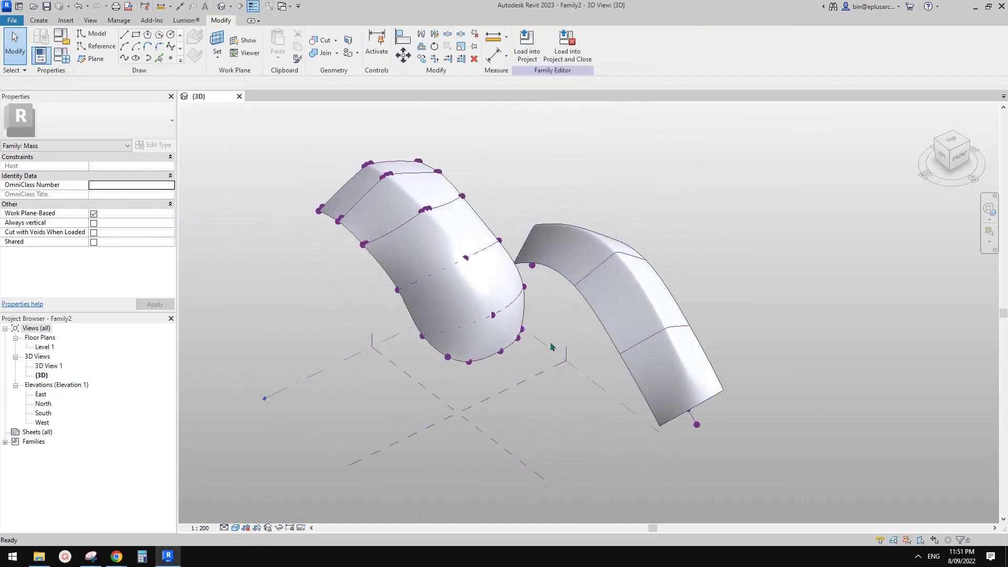
Examine the edited shaded form and the neighbouring roof shell from the opposite side, selecting the edited form
click(472, 290)
click(639, 306)
middle_drag(640, 307, 719, 357)
shift+middle_drag(719, 357, 660, 331)
click(657, 384)
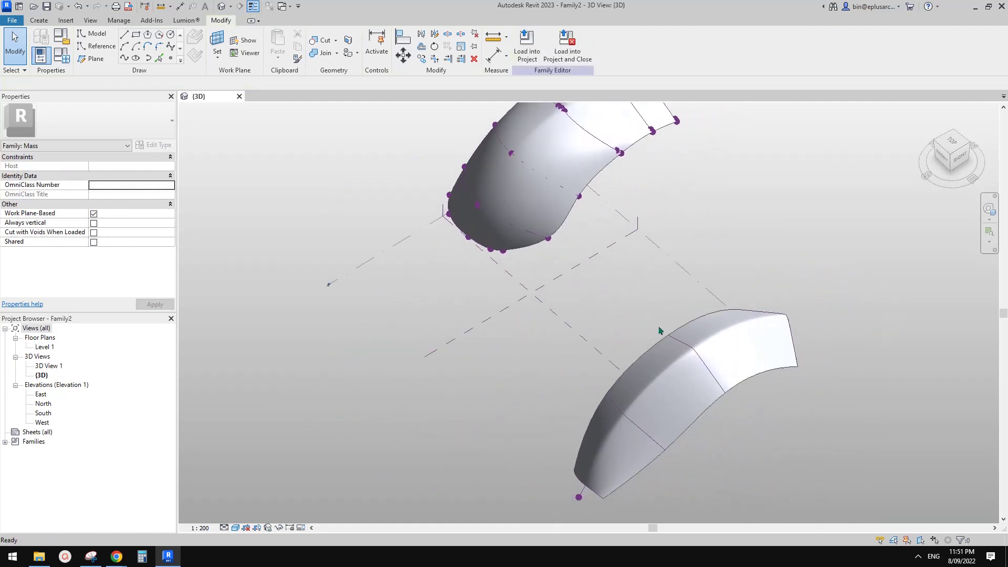
click(731, 336)
shift+middle_drag(731, 336, 638, 305)
click(633, 302)
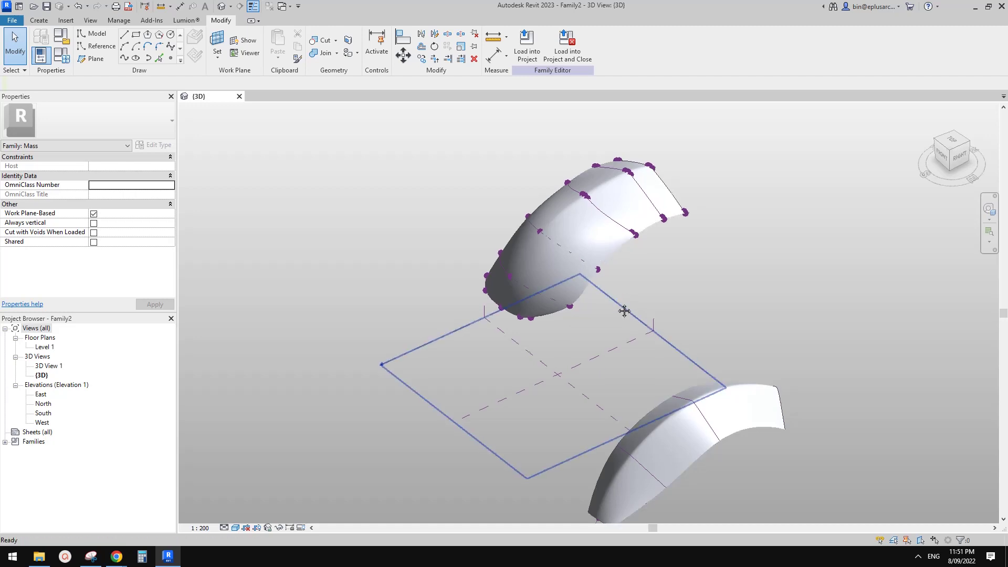
click(577, 270)
middle_drag(577, 270, 577, 316)
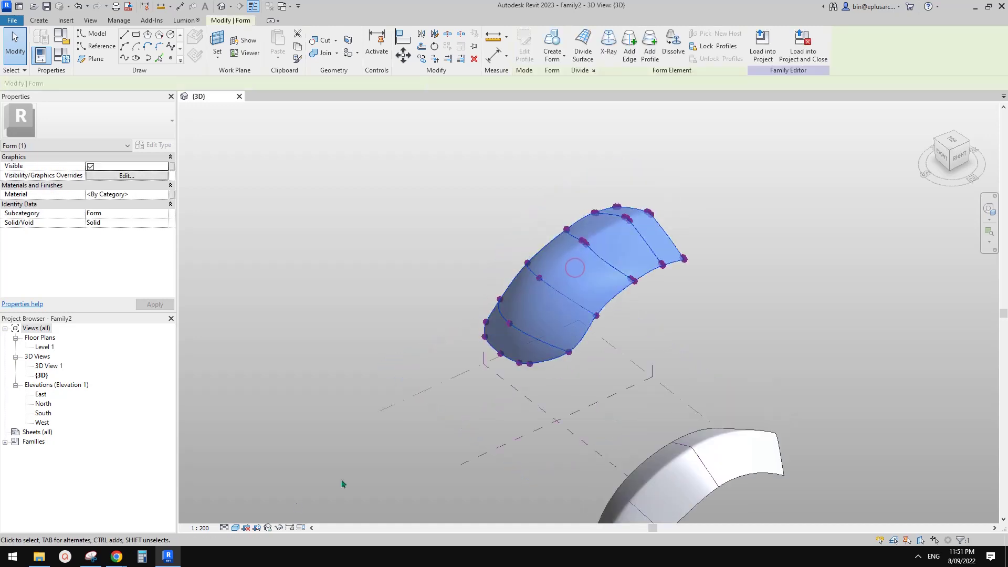
Check the stadium reference photo in the Google Docs document in Chrome, and return to Revit
mouse_move(116, 556)
click(351, 527)
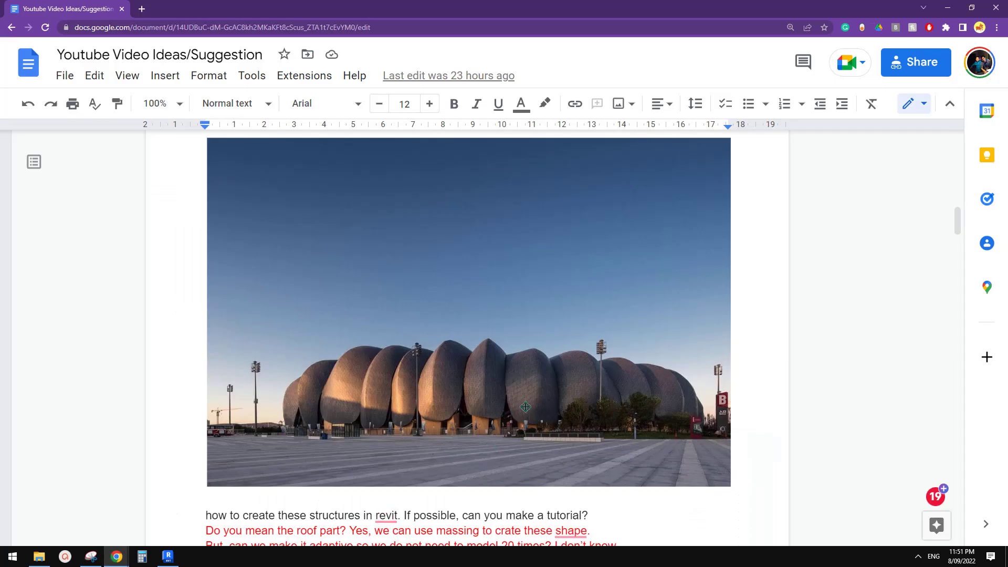
click(167, 555)
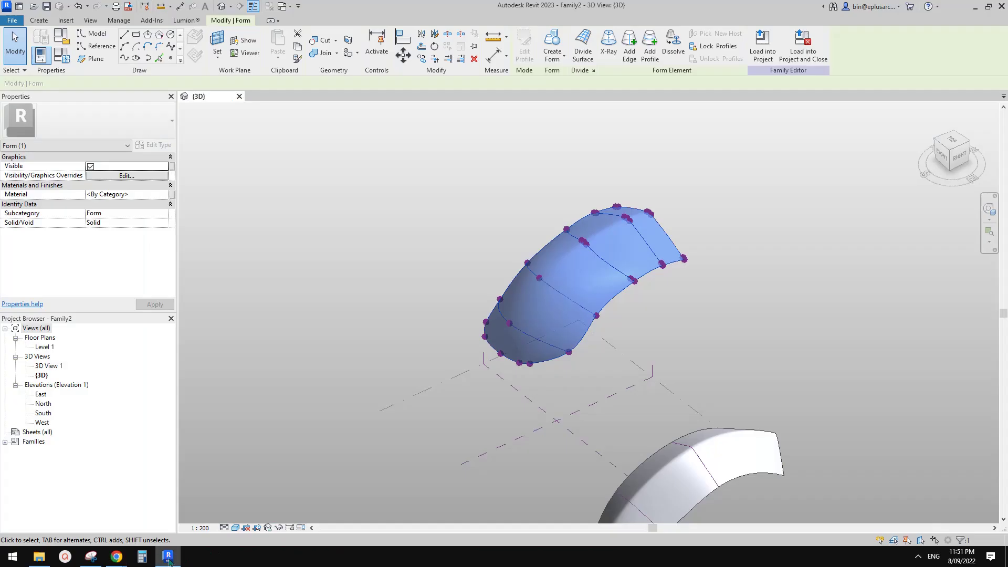
Deselect the form and inspect its rounded near end and profile curves from the front left for comparison with the stadium photo
click(610, 352)
shift+middle_drag(612, 353, 849, 350)
middle_drag(656, 471, 654, 280)
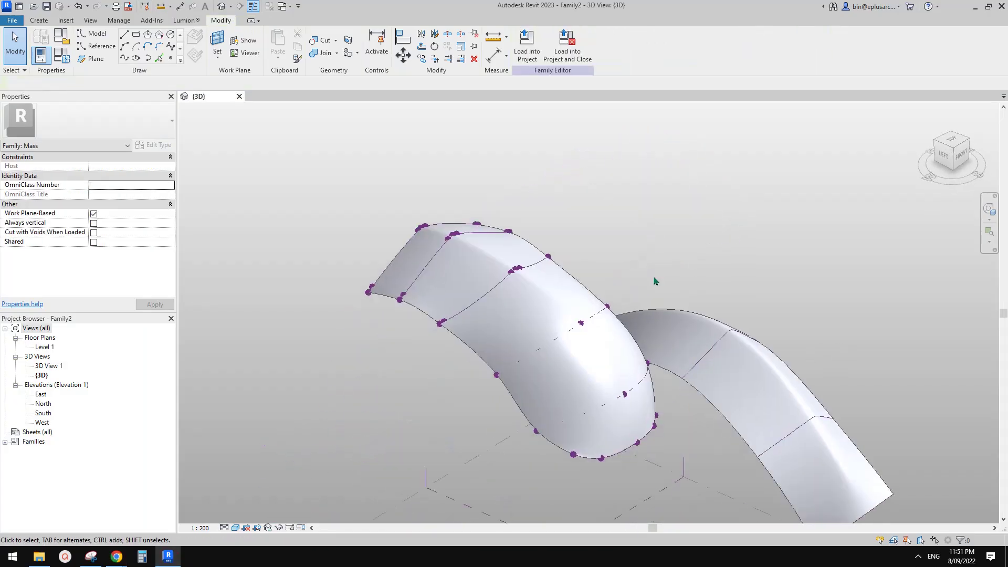
click(567, 363)
shift+middle_drag(569, 363, 625, 327)
click(697, 339)
shift+middle_drag(697, 341, 683, 349)
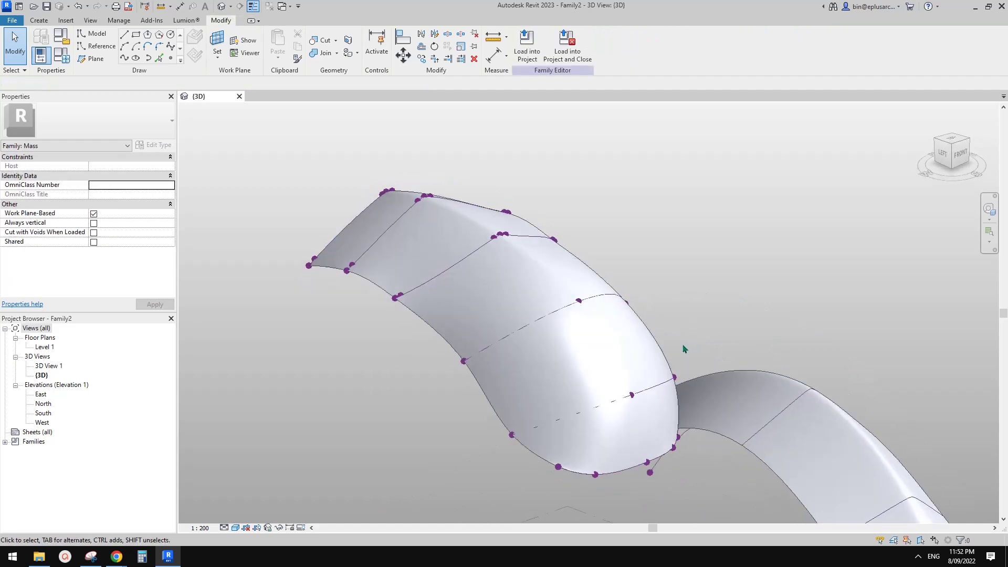